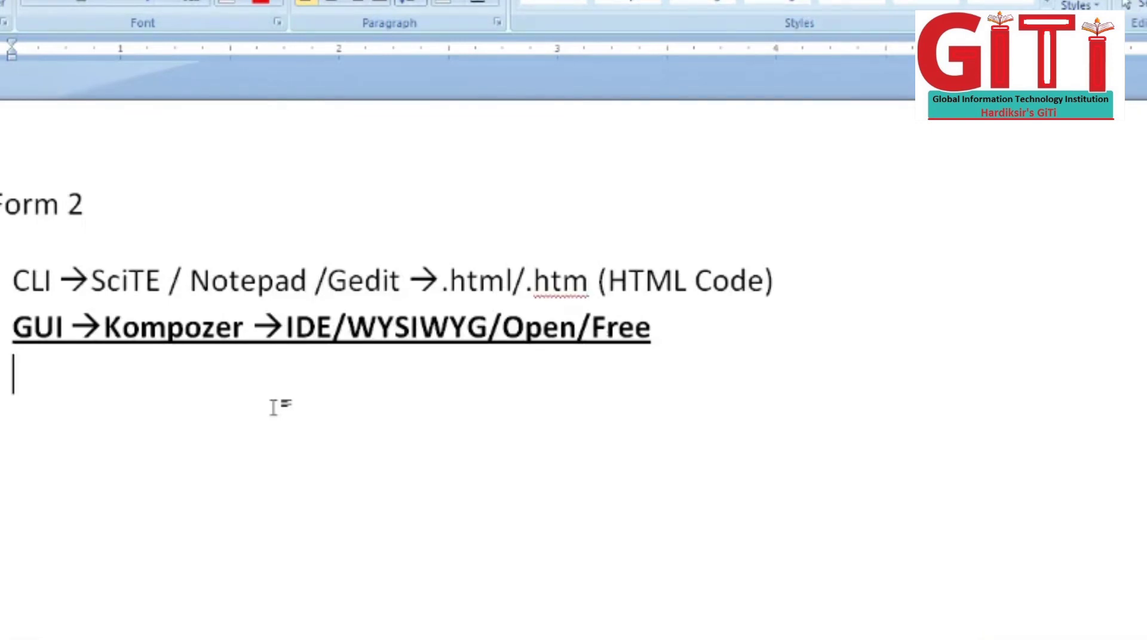
Step: Select the 'GUI → Kompozer' line in the Word notes and make it bold and underlined
left_click_drag(14, 328, 76, 332)
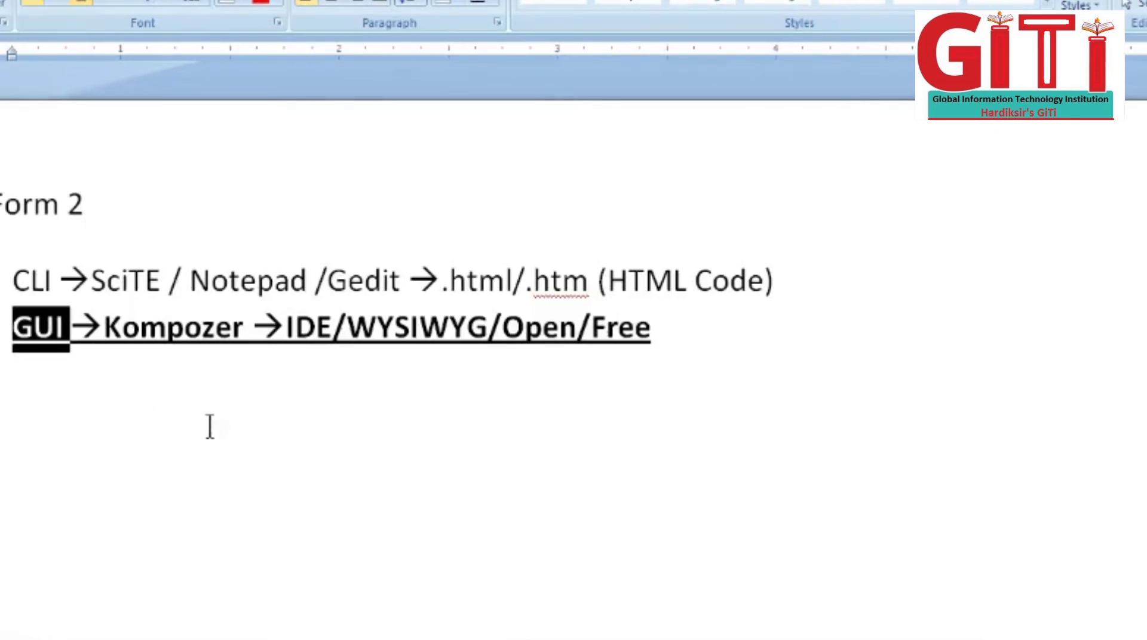
left_click(650, 339)
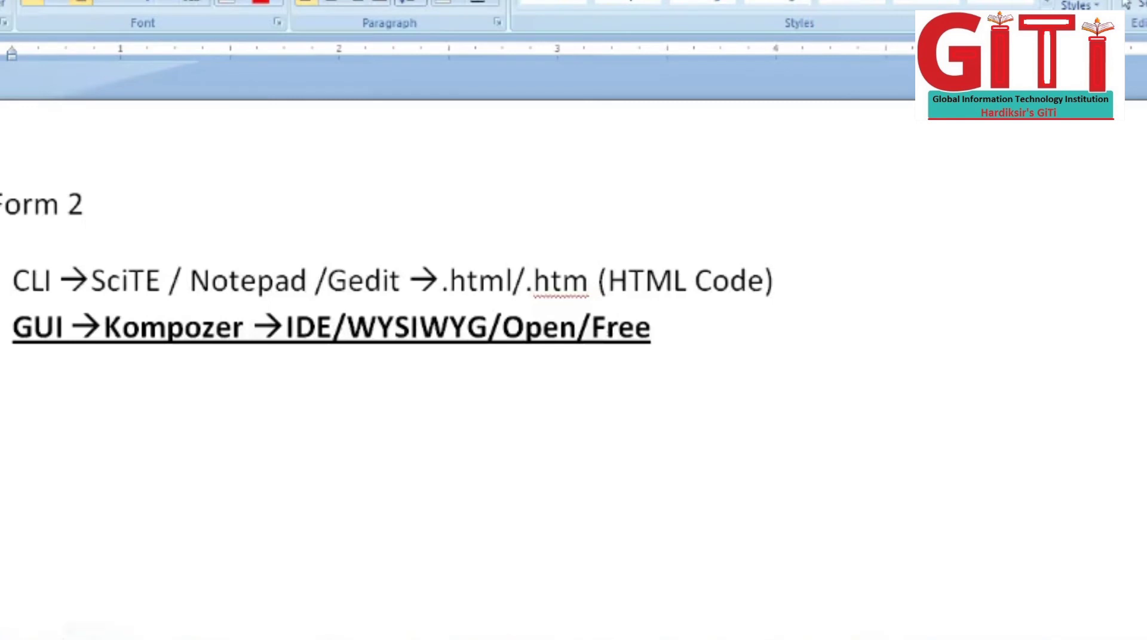
key("super+plus")
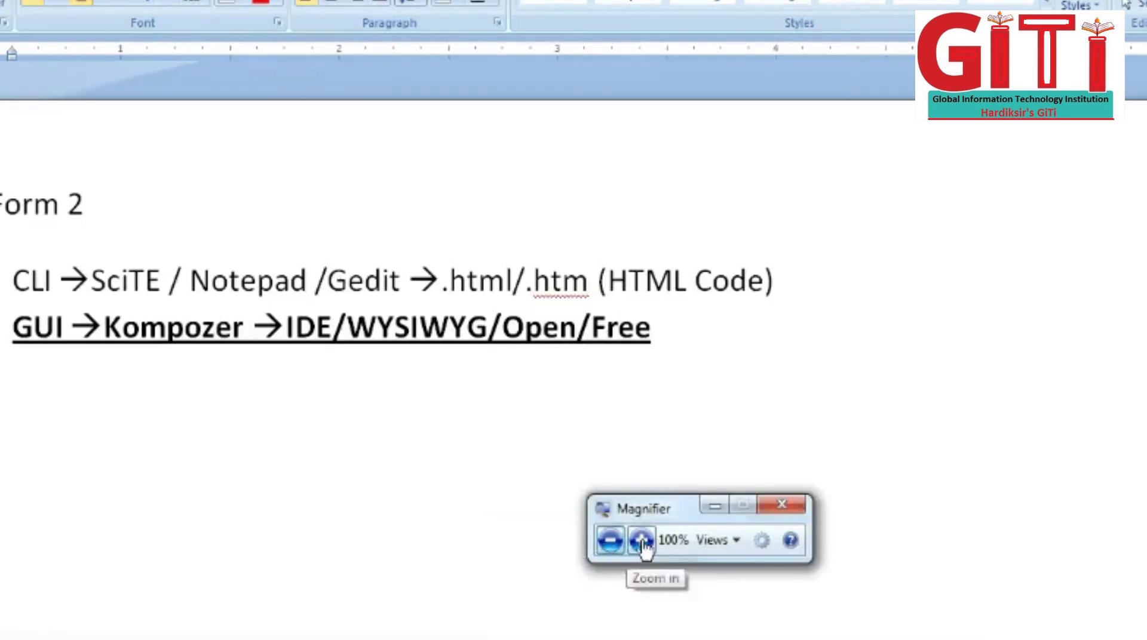
Step: In KompoZer, save the blank page and enter Ch_1_GUI.html as its page title
left_click(641, 540)
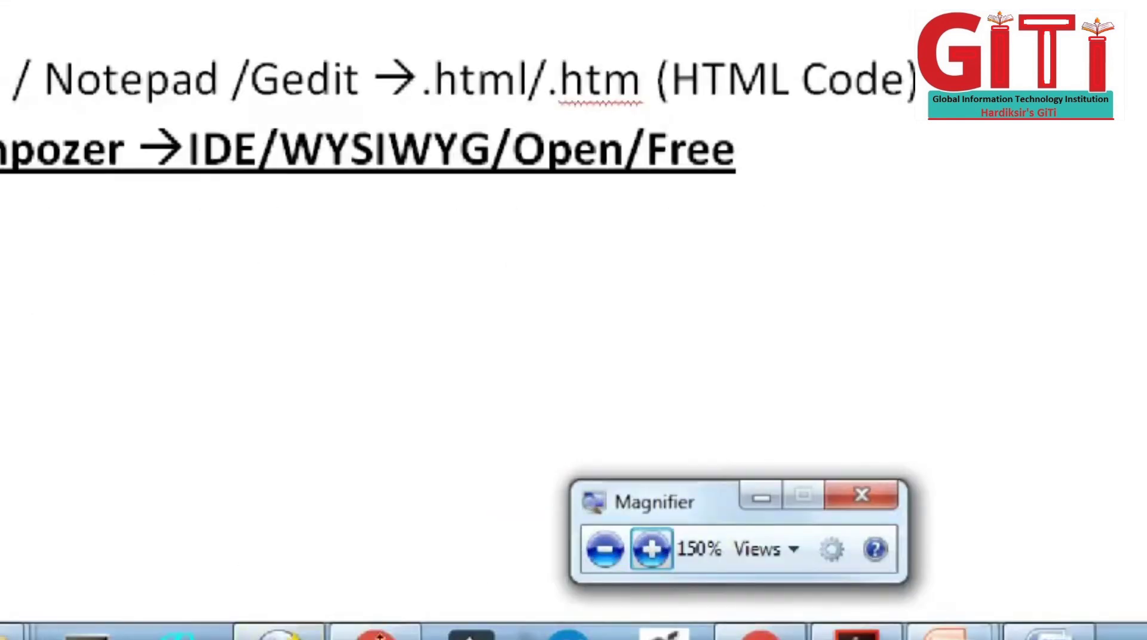
left_click(278, 633)
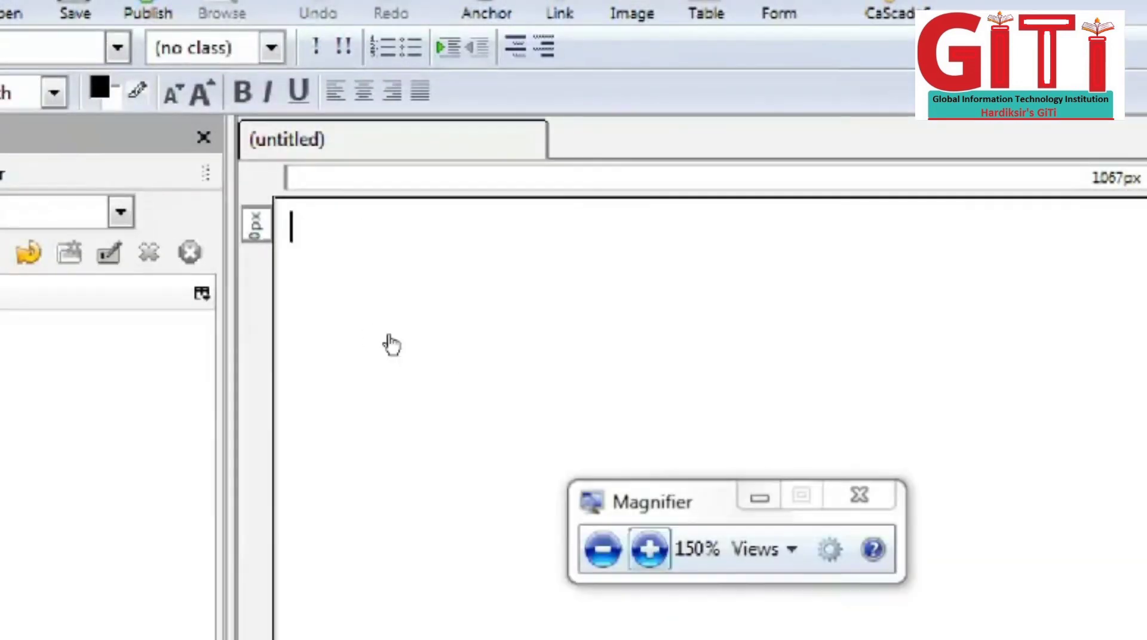
key("super+plus")
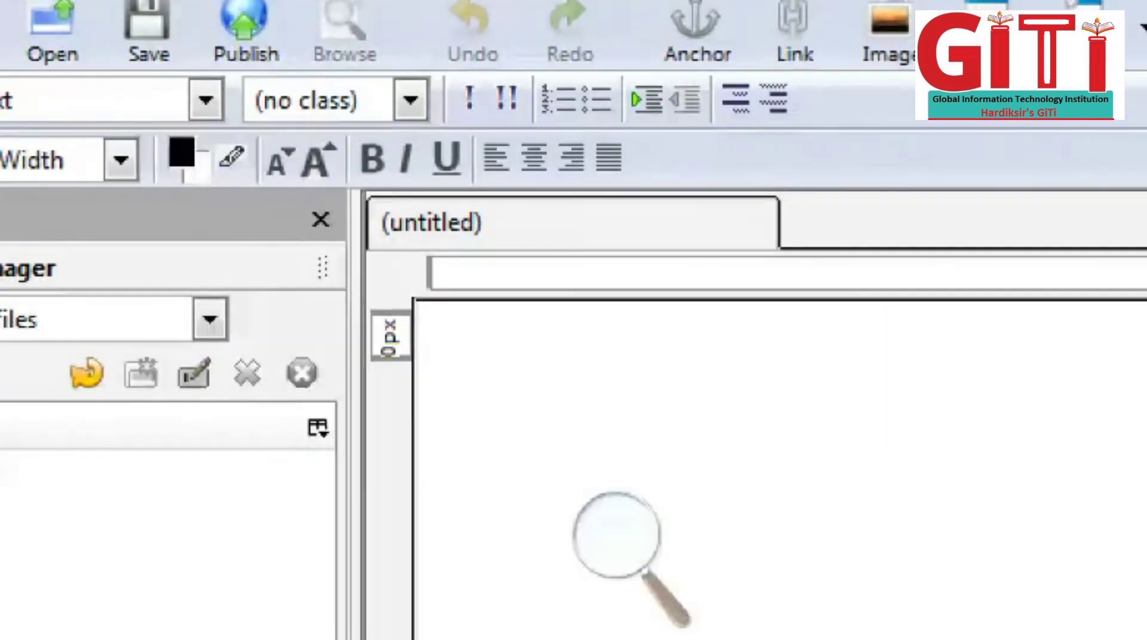
key("alt+f")
key("Down")
key("Down")
key("Down")
key("Down")
key("Down")
key("Down")
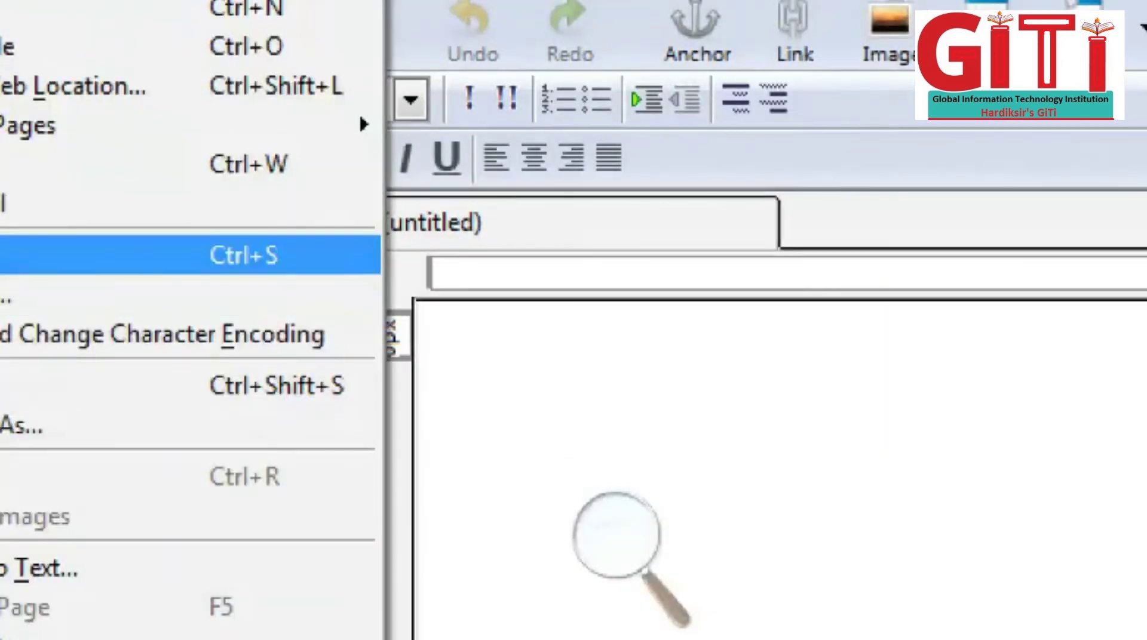
key("Return")
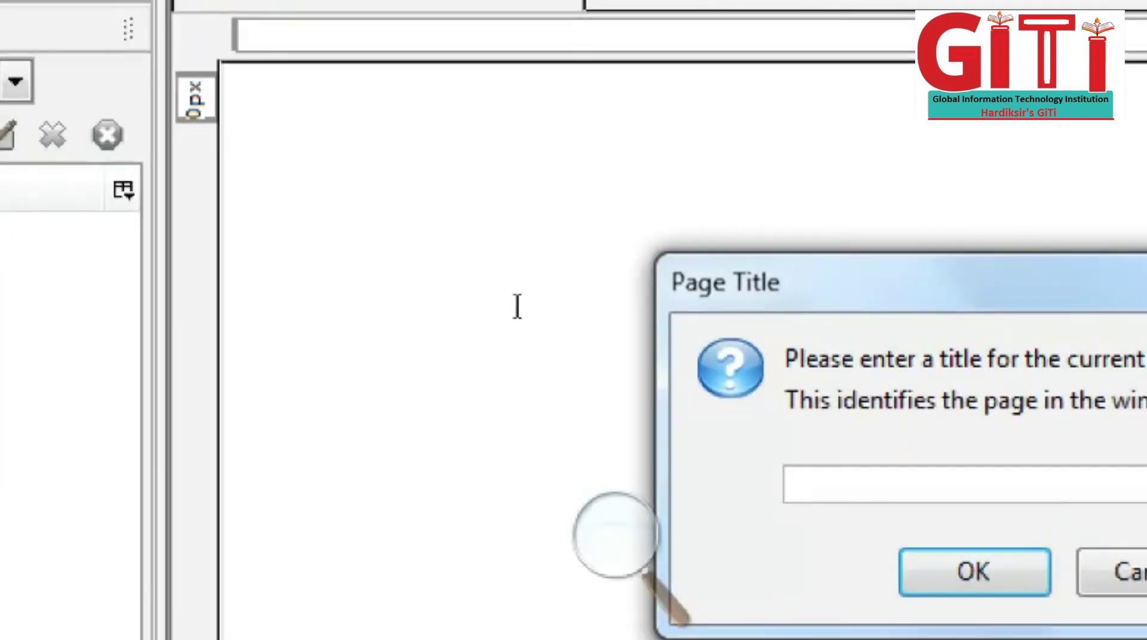
type("Ch_1")
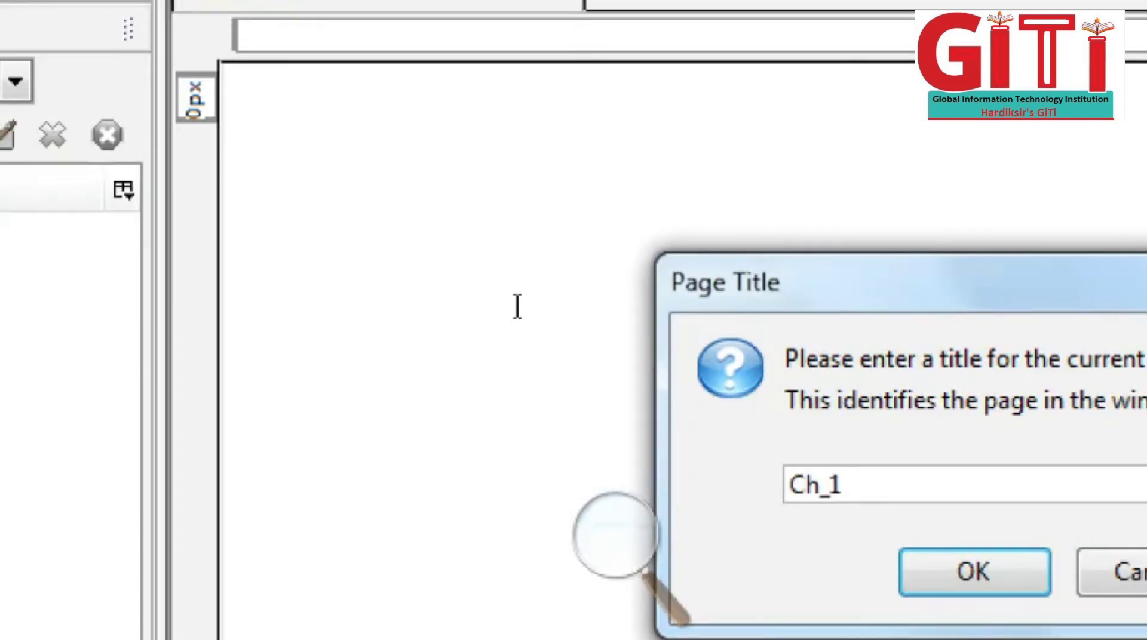
type("_GUI")
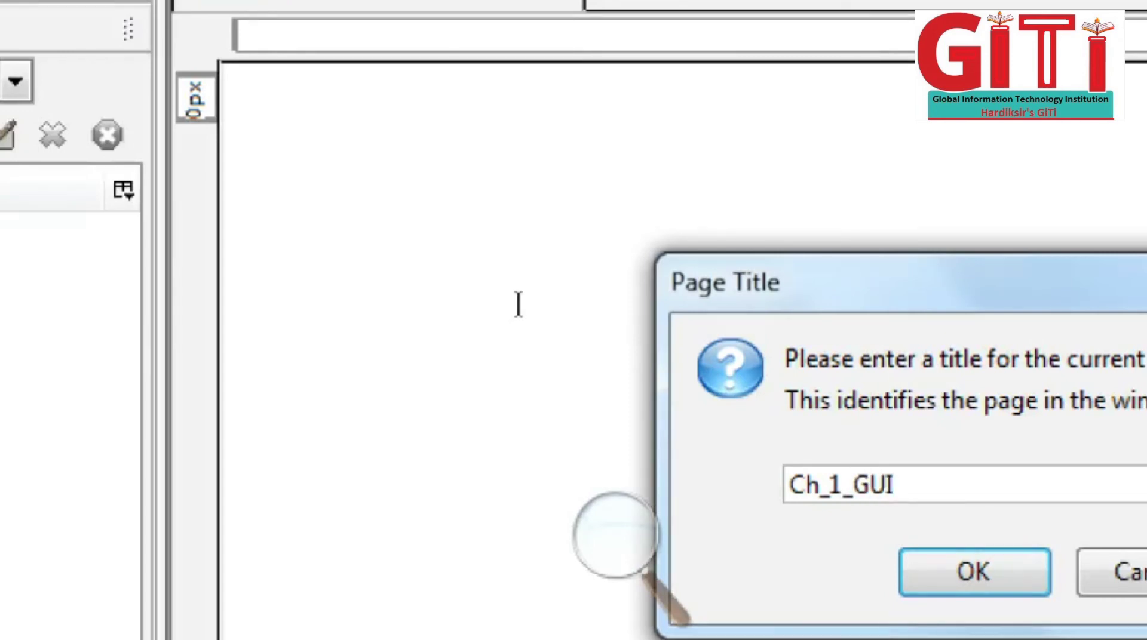
type(".html")
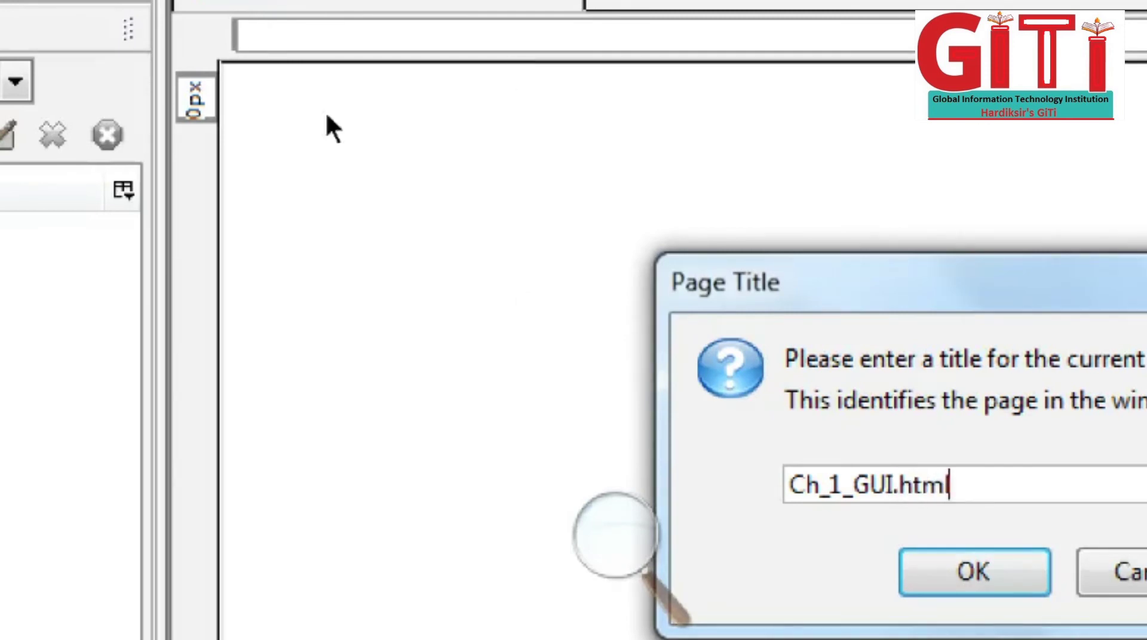
key("Return")
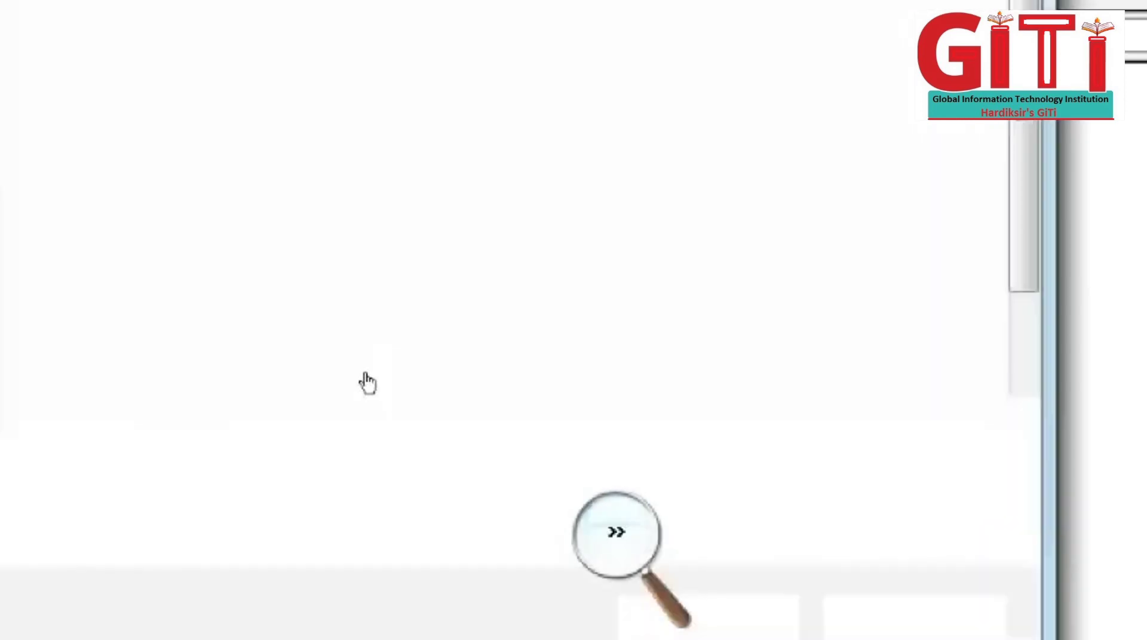
Step: Browse to the 22 folder via the 2022 80 Up GiTi shortcut and save Ch_1_GUI.html there
double_click(105, 262)
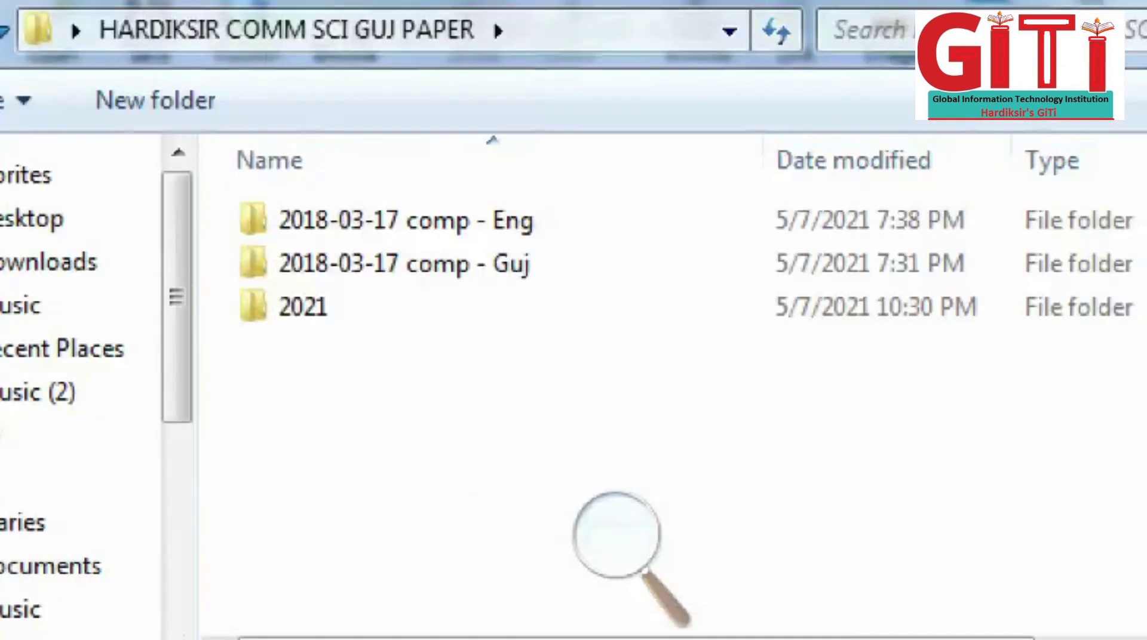
key("BackSpace")
scroll(179, 197, "down", 1)
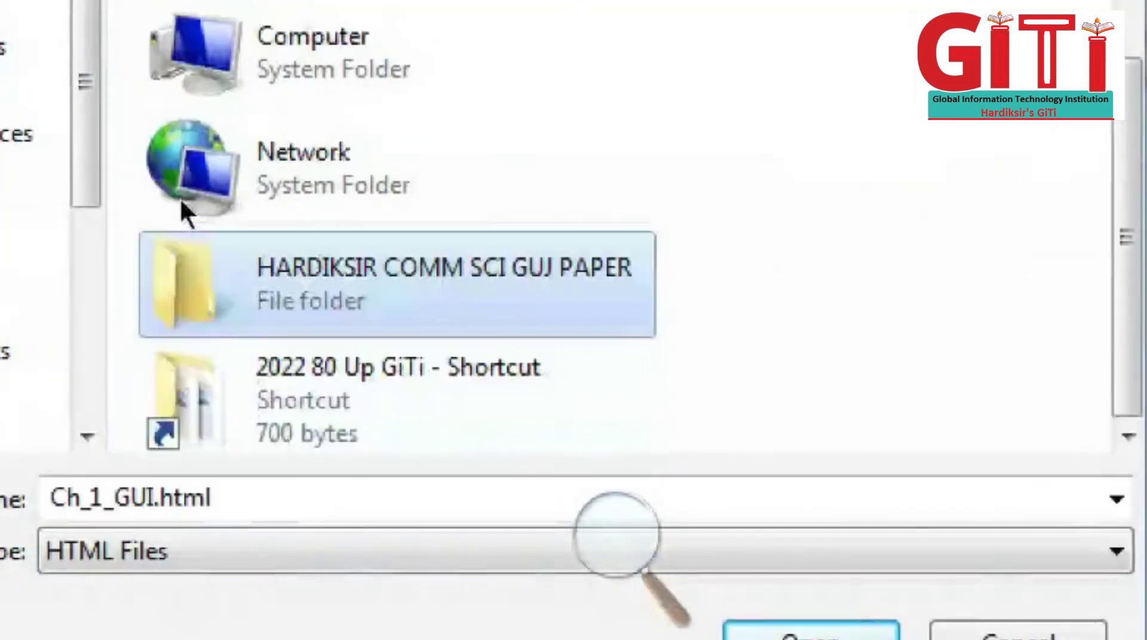
key("Down")
key("Return")
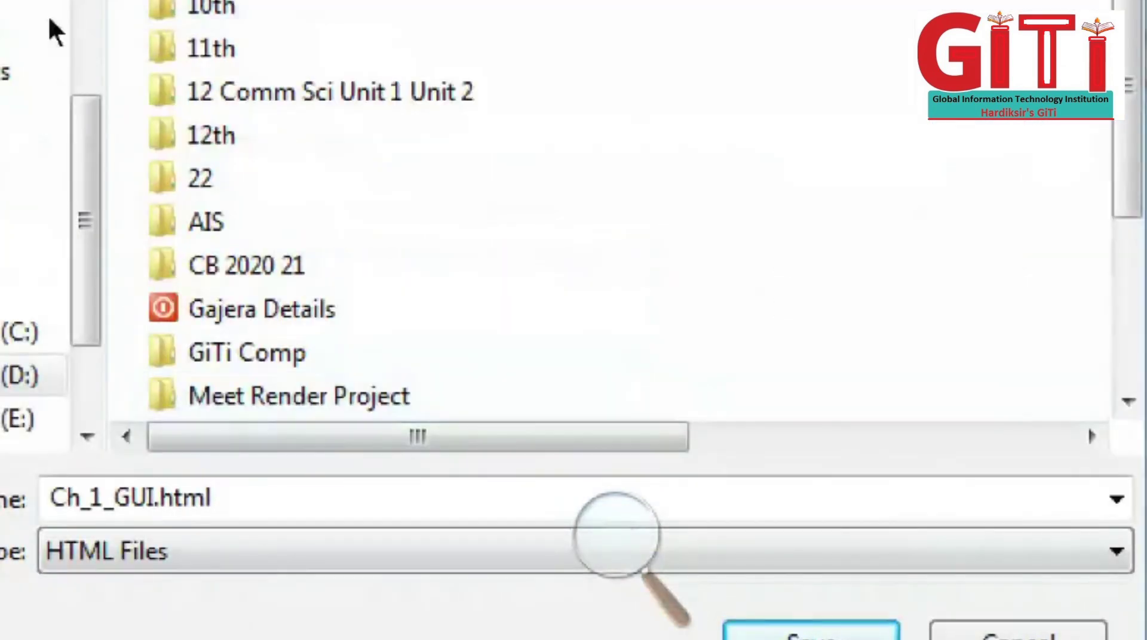
left_click(209, 187)
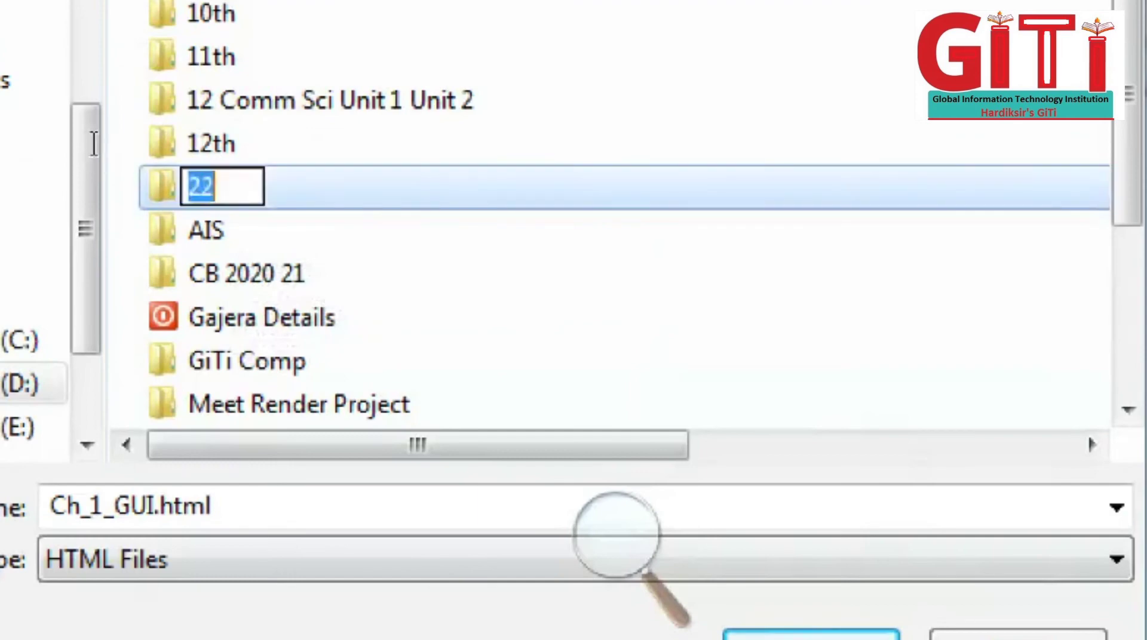
double_click(275, 193)
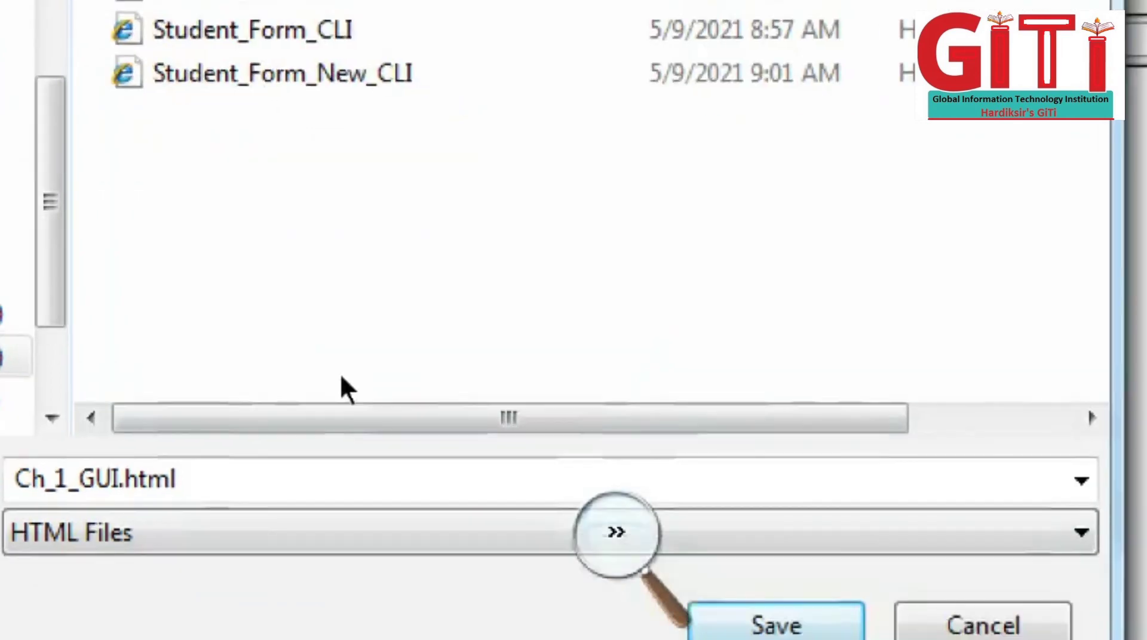
key("Return")
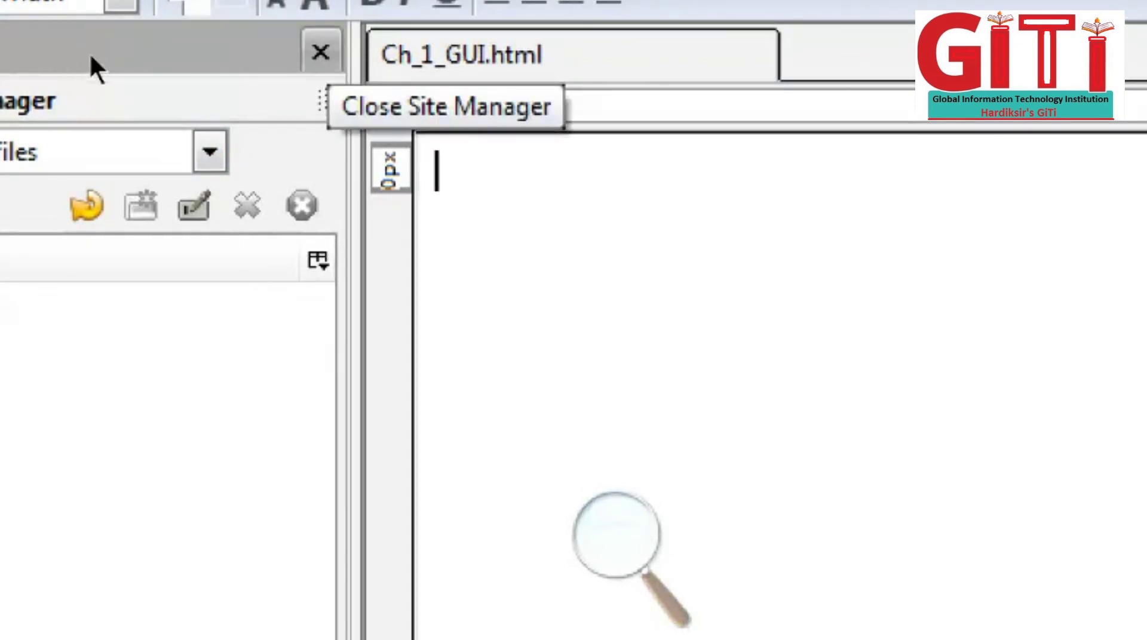
Step: Close the Site Manager panel and inspect the page's HTML in the Source view
left_click(320, 52)
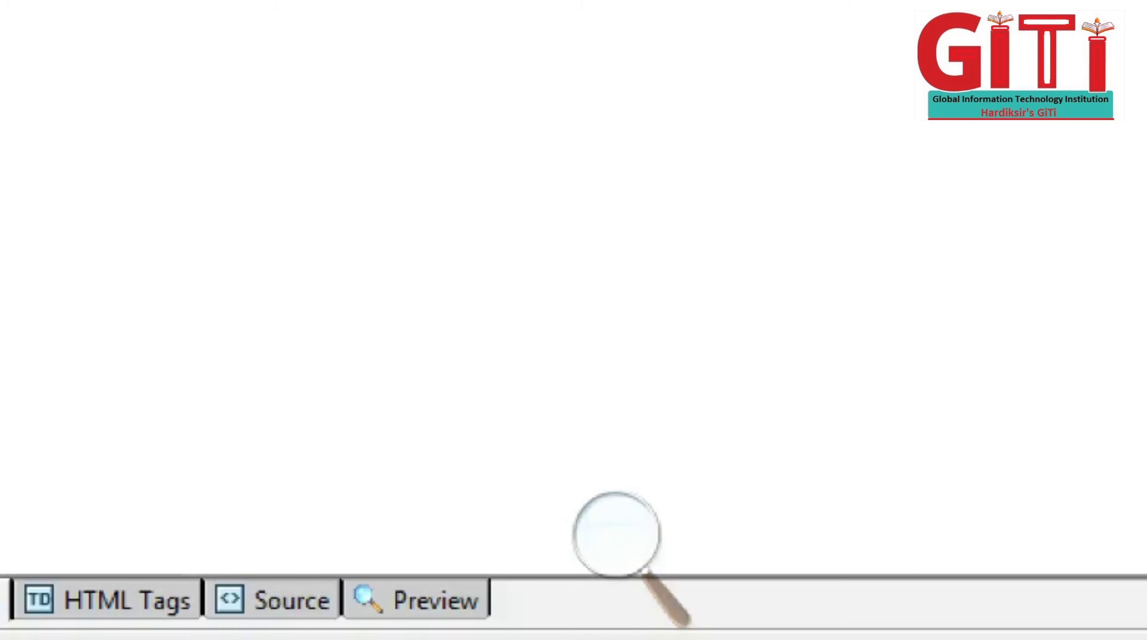
left_click(113, 601)
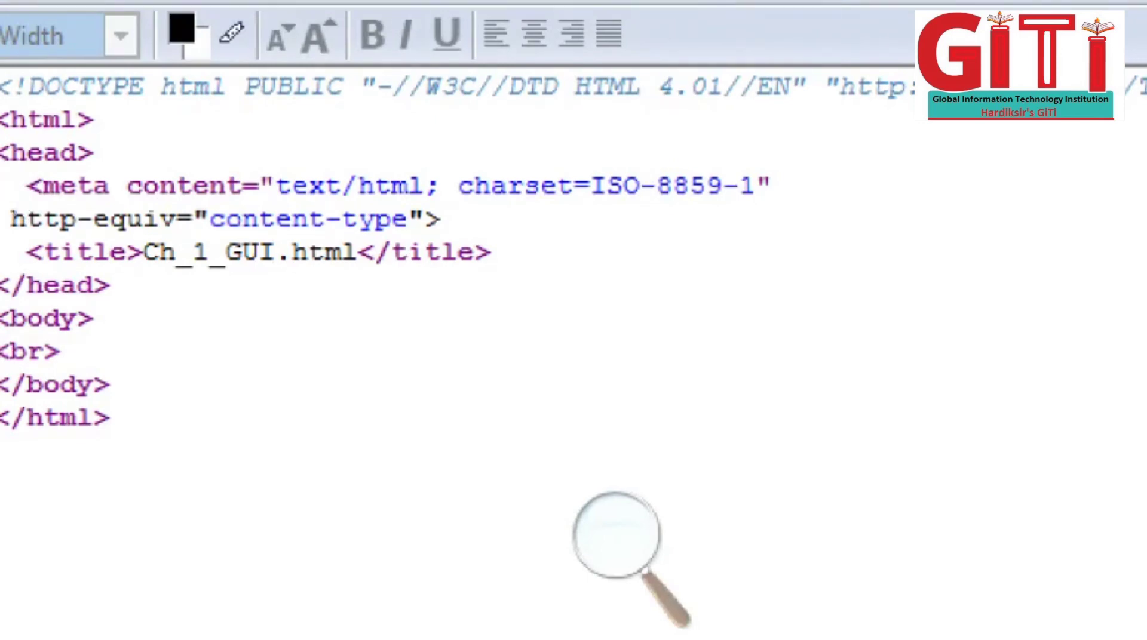
left_click_drag(109, 418, 1, 116)
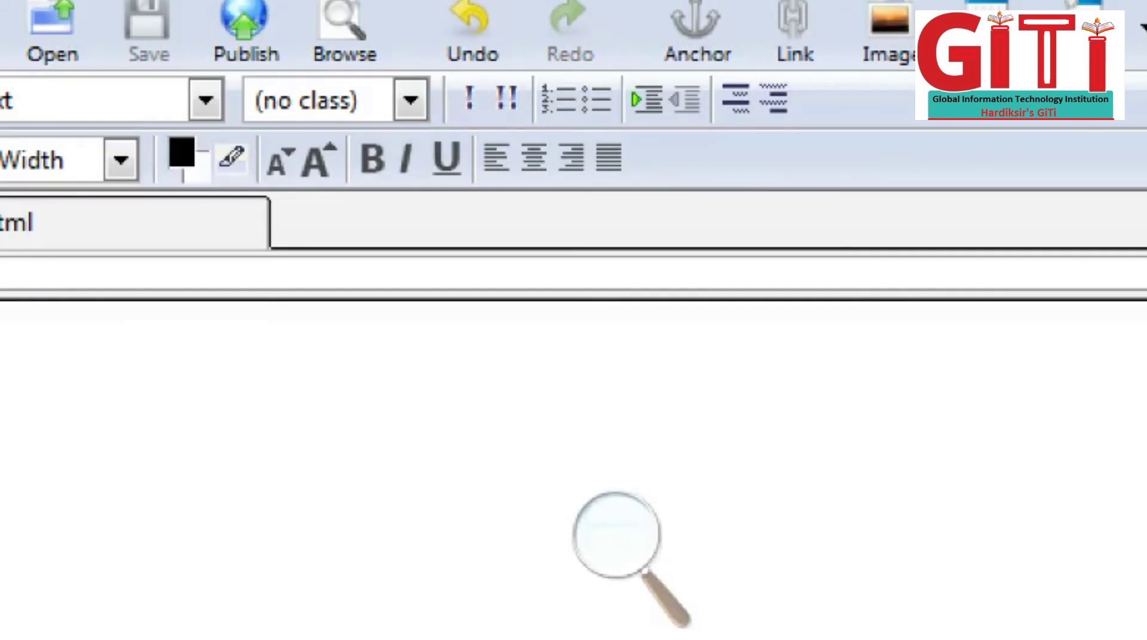
Step: Define form 'form1' with action URL form1.html and method POST
left_click(120, 2)
mouse_move(239, 86)
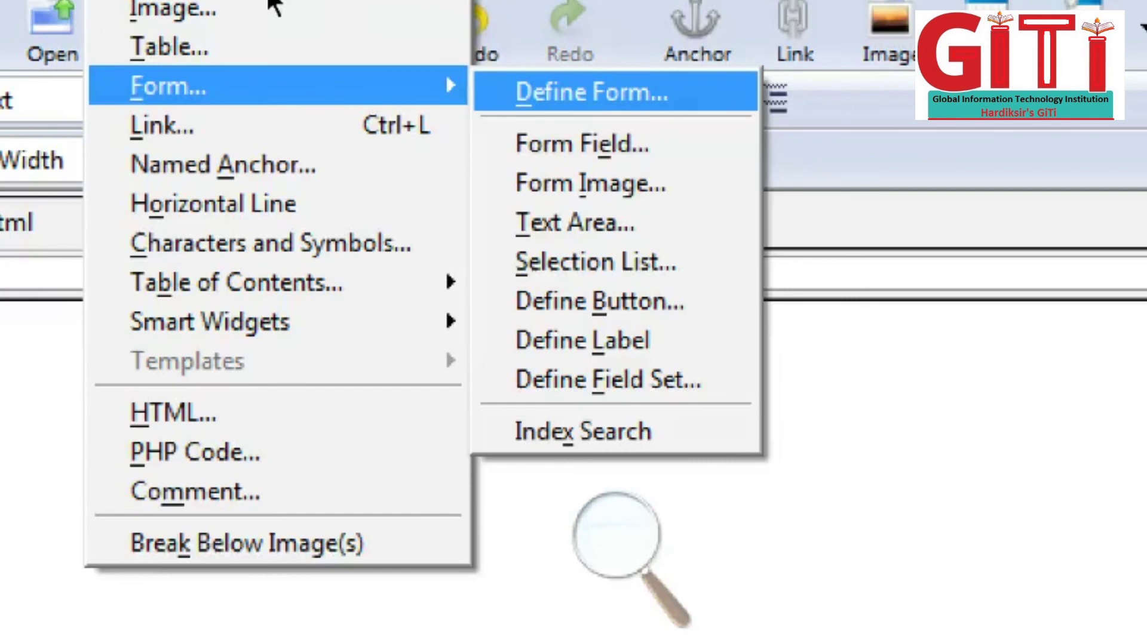
key("Return")
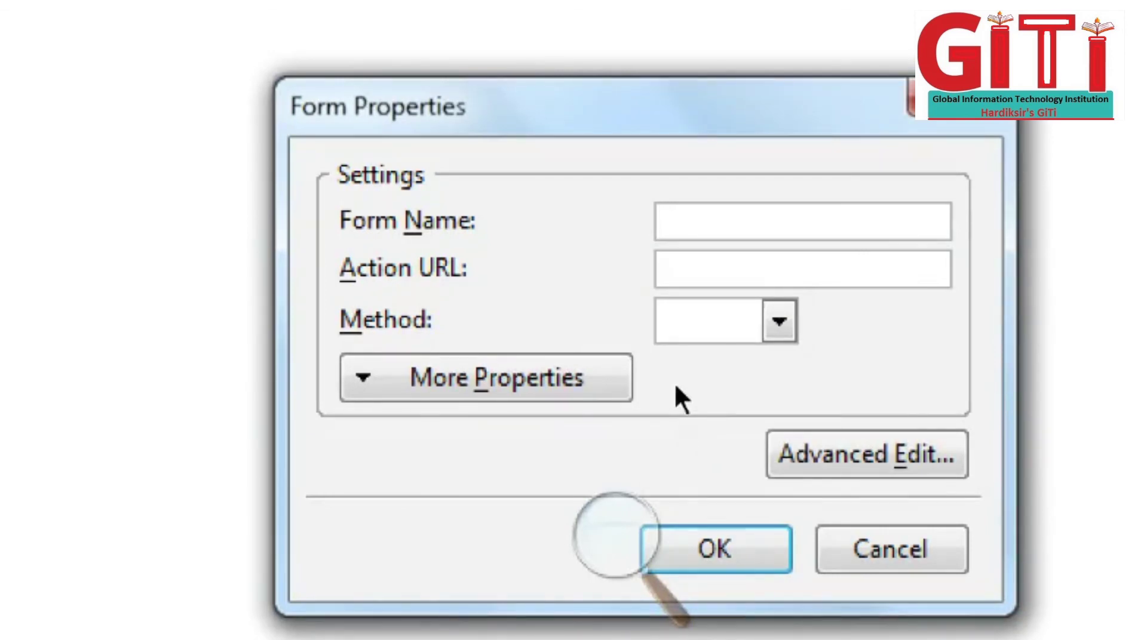
type("form")
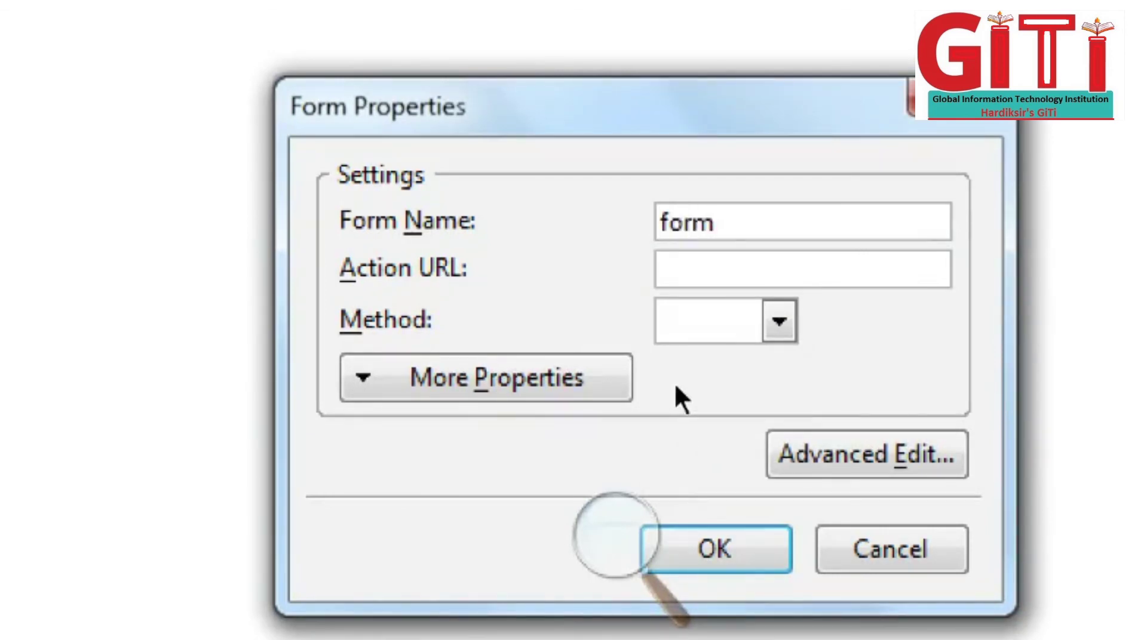
type("1")
key("Tab")
type("form1")
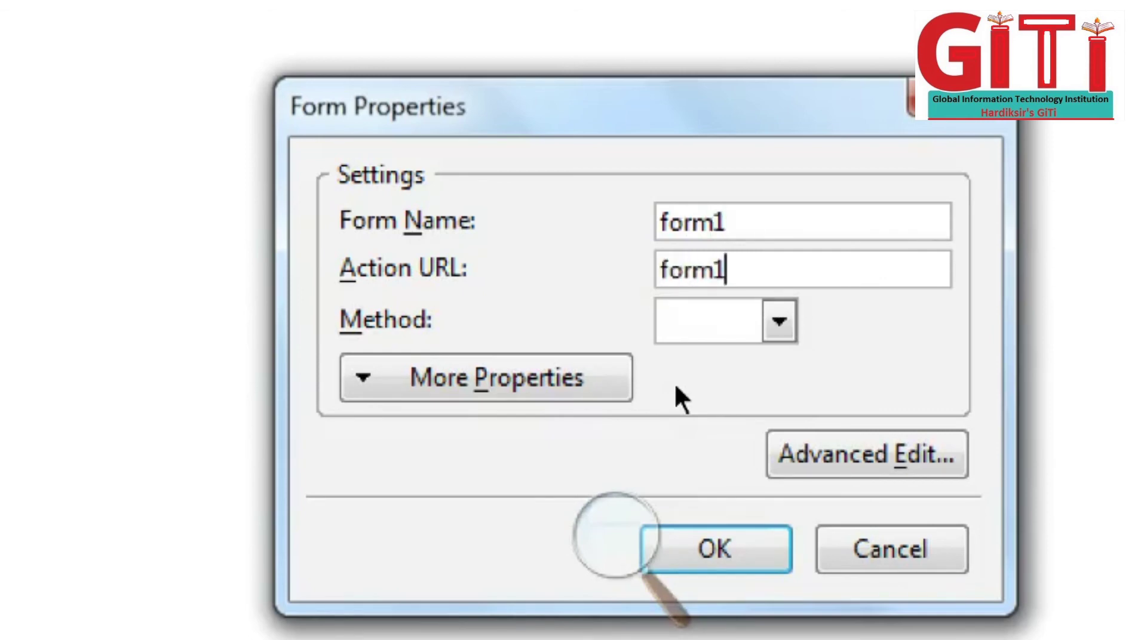
type(".html")
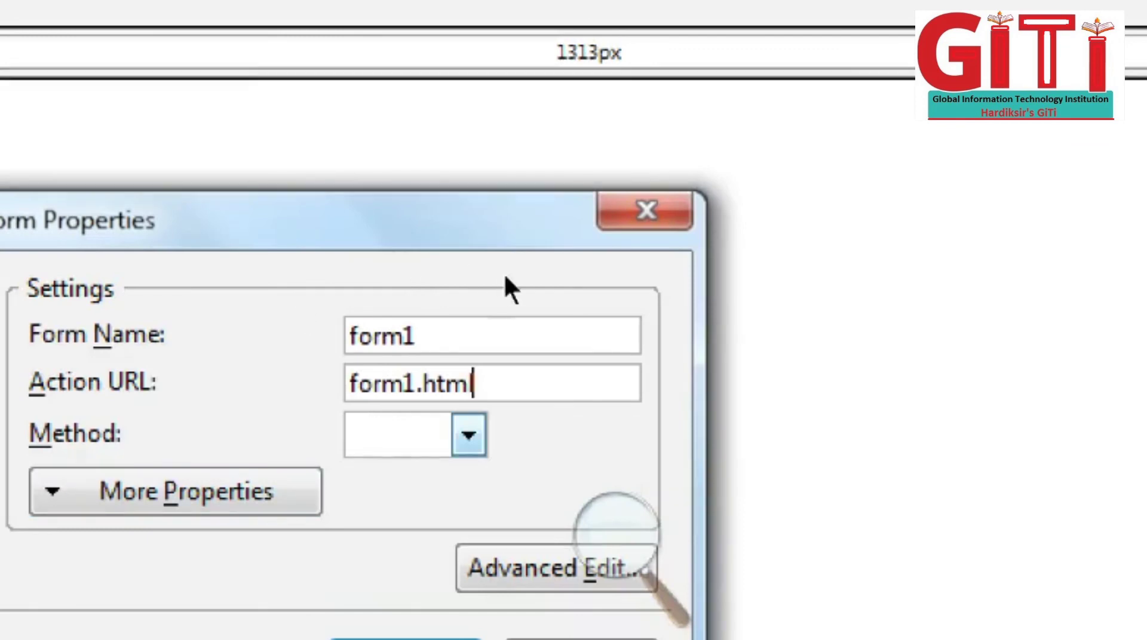
key("Tab")
key("alt+Down")
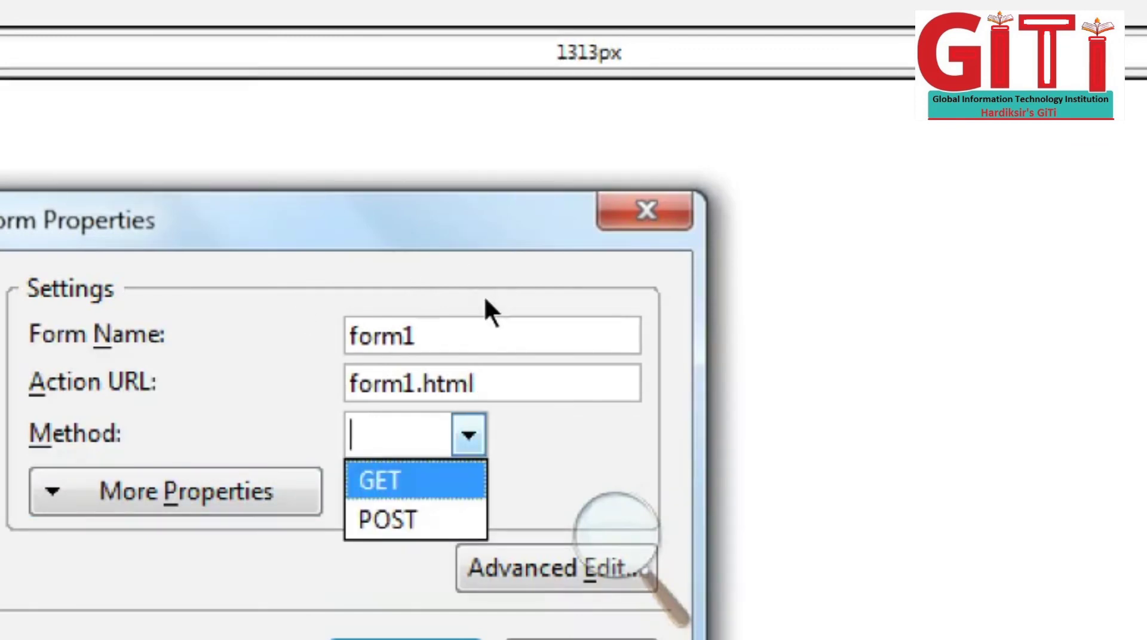
key("Down")
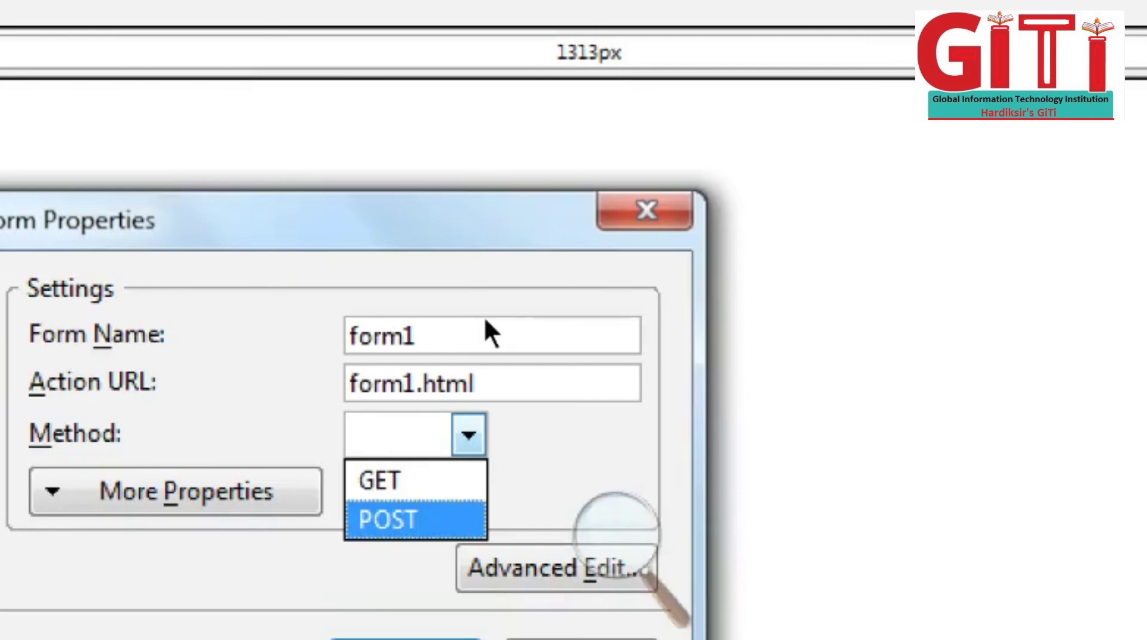
key("Return")
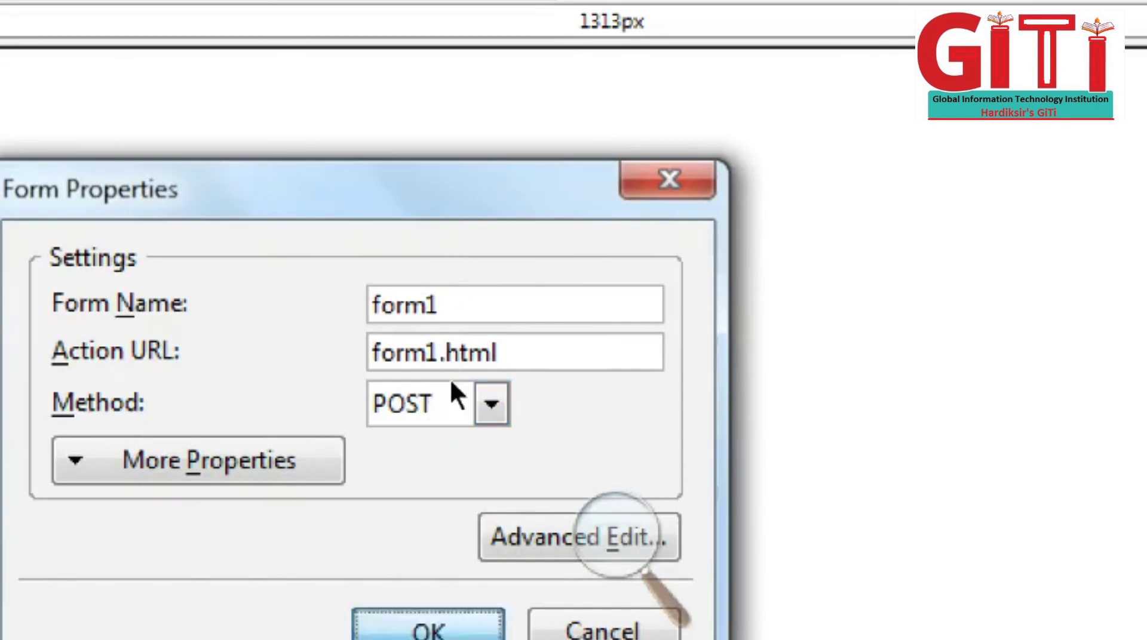
key("Return")
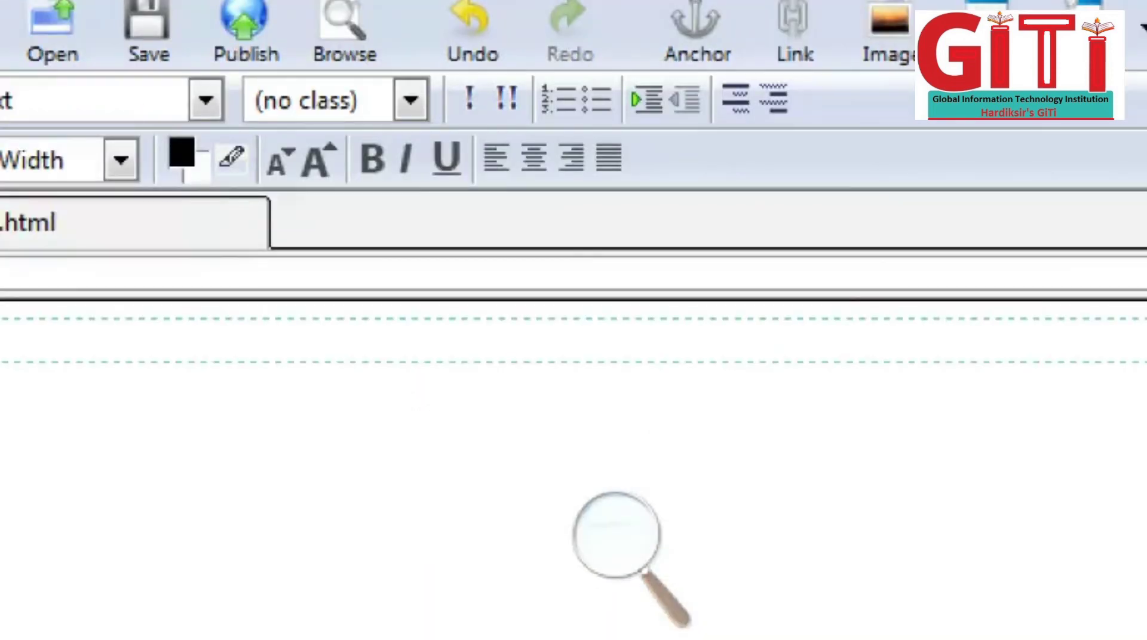
Step: Type the 'Gmail Form' heading, then centre it, enlarge it, and make it bold and underlined
key("Return")
key("Return")
key("Return")
key("Return")
key("Return")
key("Return")
key("Return")
key("Return")
type("Form")
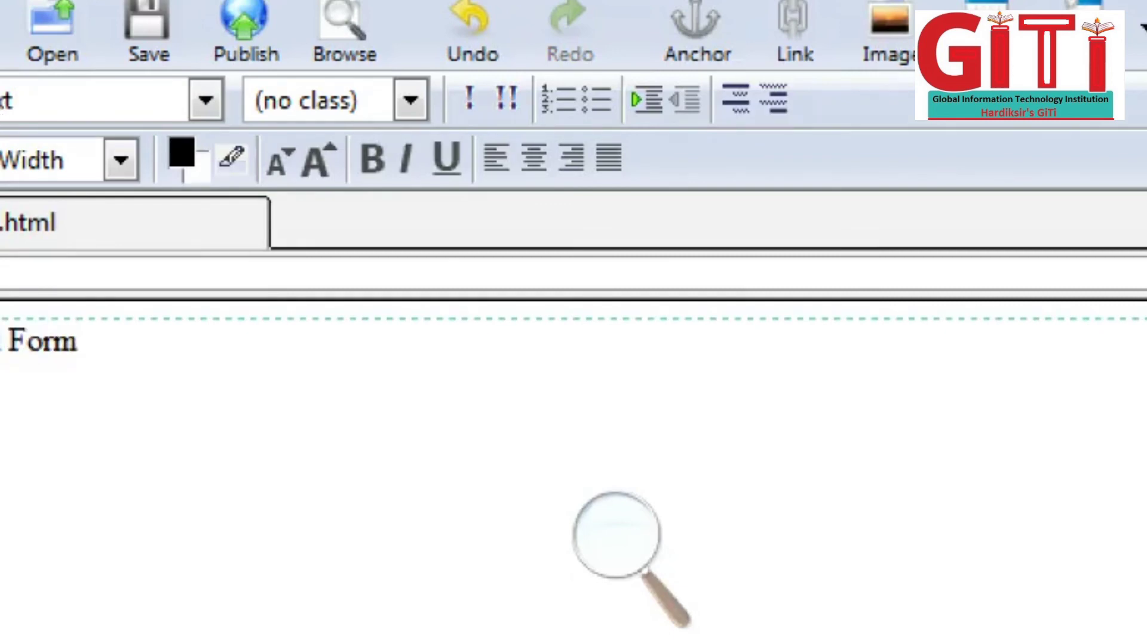
key("shift+Left")
key("shift+Left")
key("shift+Left")
key("shift+Left")
key("shift+Left")
key("shift+Left")
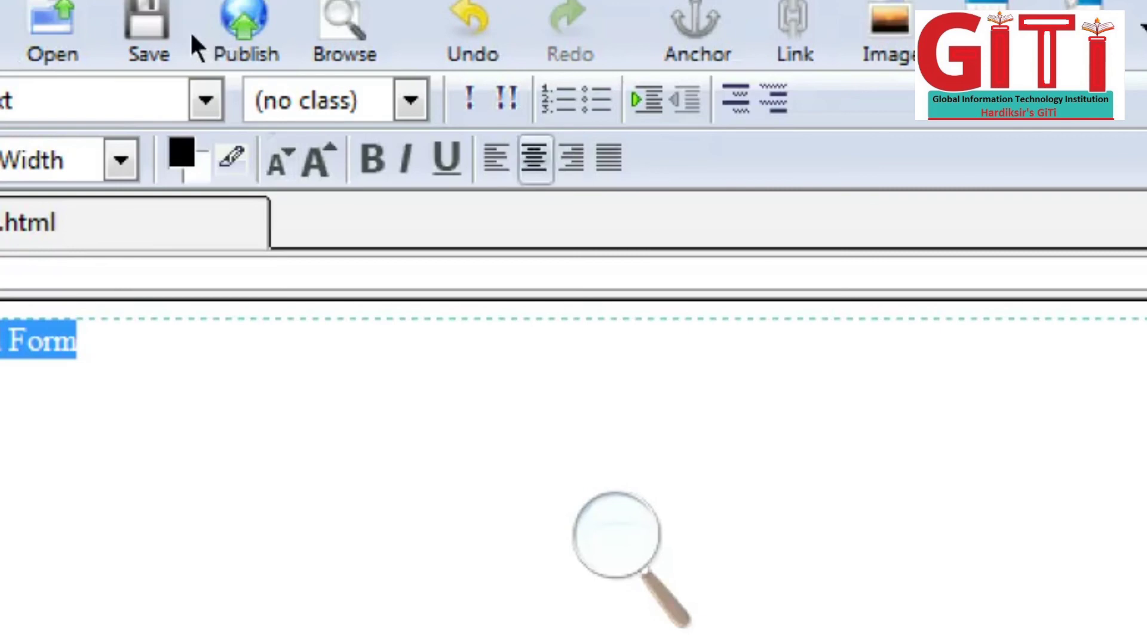
left_click(536, 159)
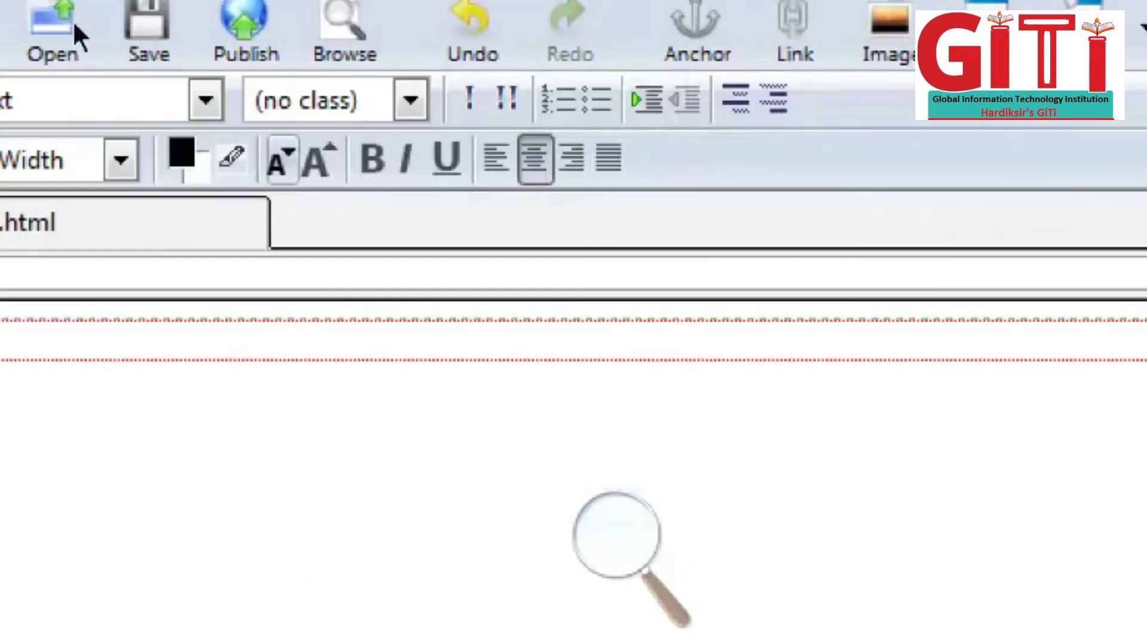
left_click(320, 160)
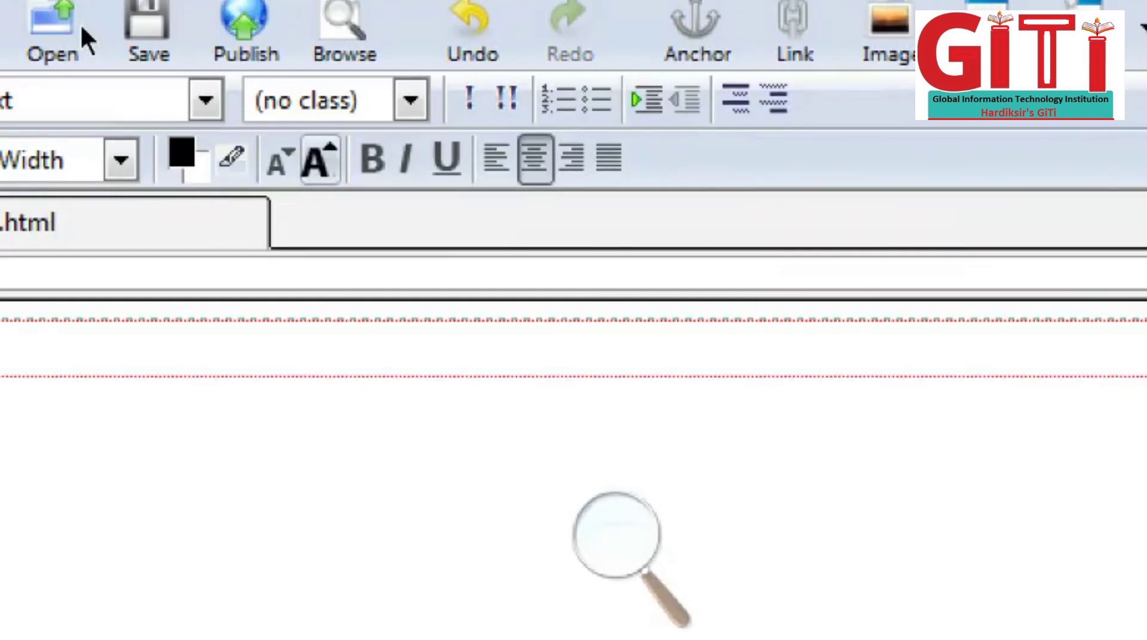
key("ctrl+b")
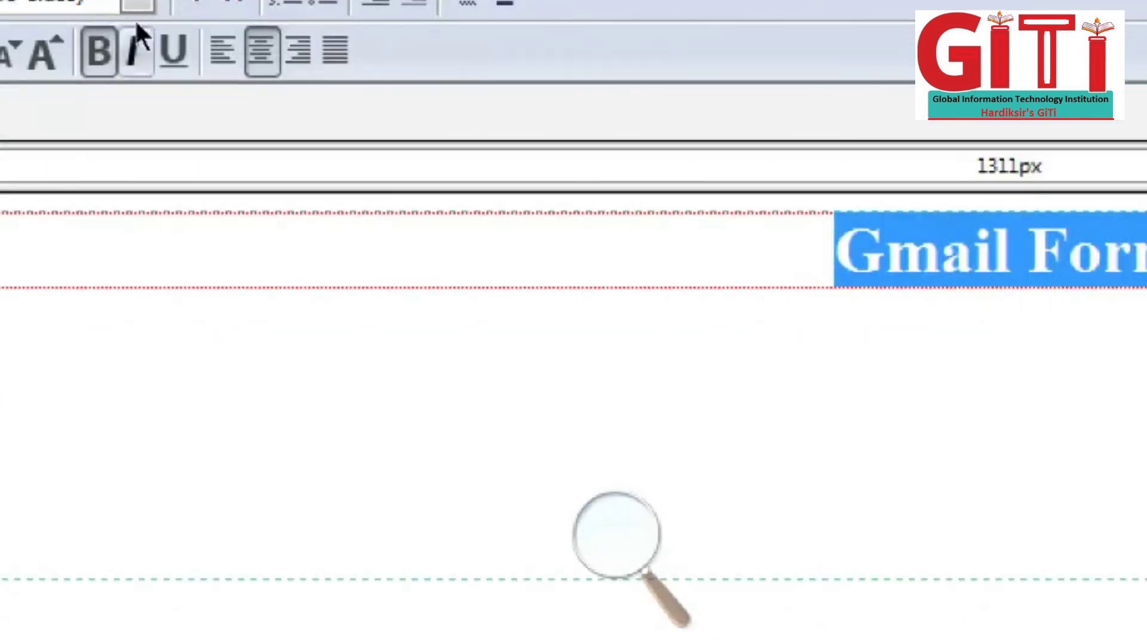
key("Left")
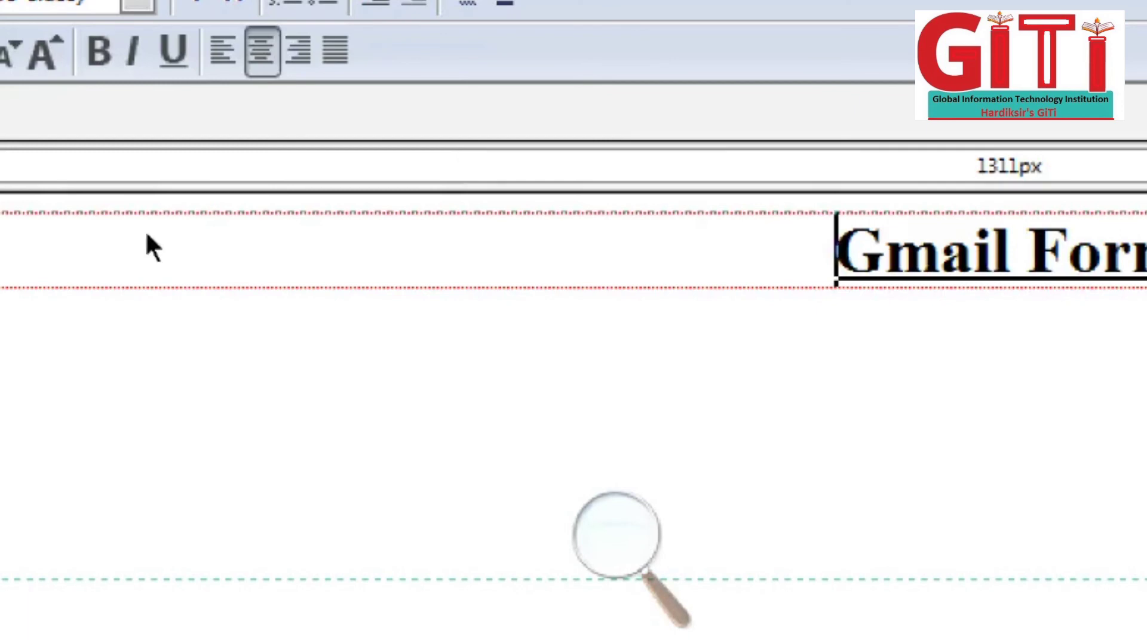
key("shift+End")
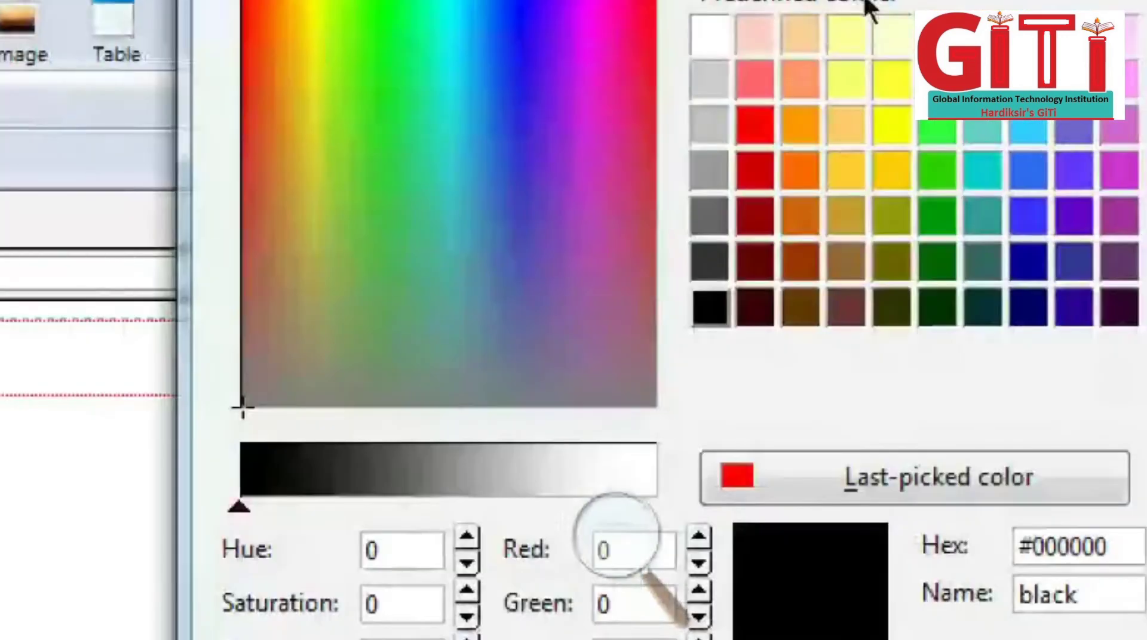
Step: Colour the Gmail Form heading text blue (#3366FF) on a light cyan background
left_click(1027, 170)
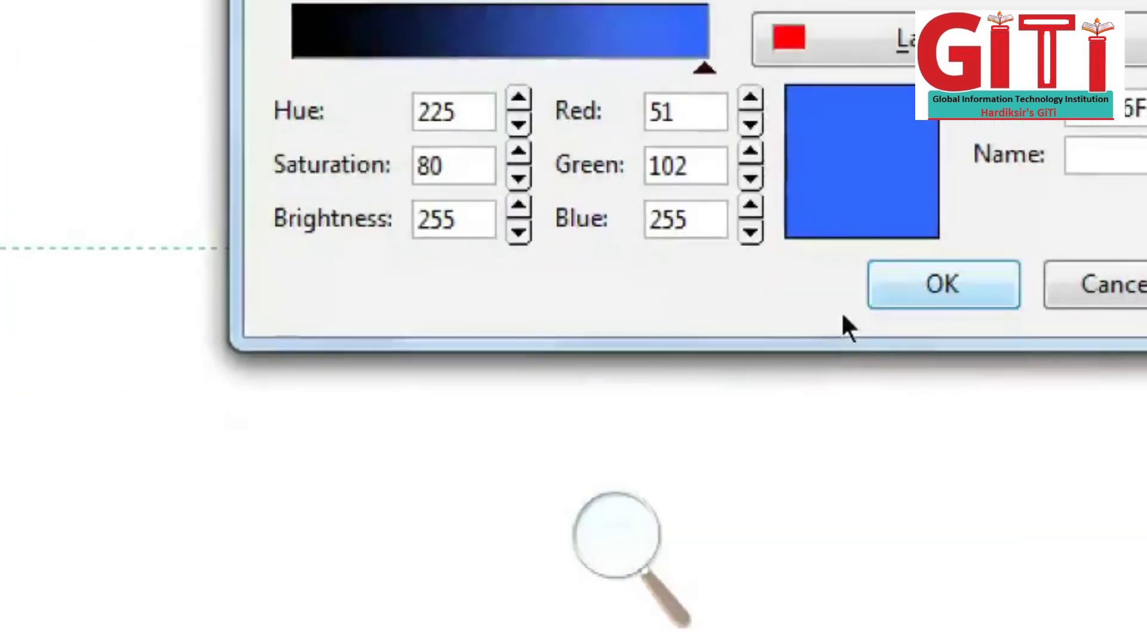
left_click(890, 295)
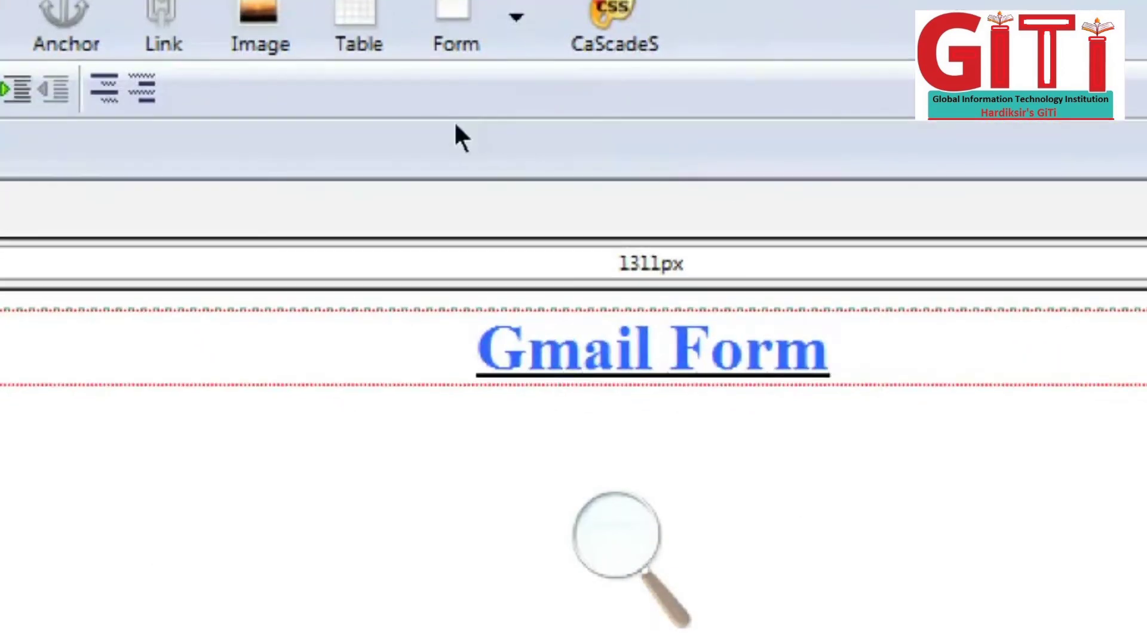
left_click_drag(479, 138, 660, 141)
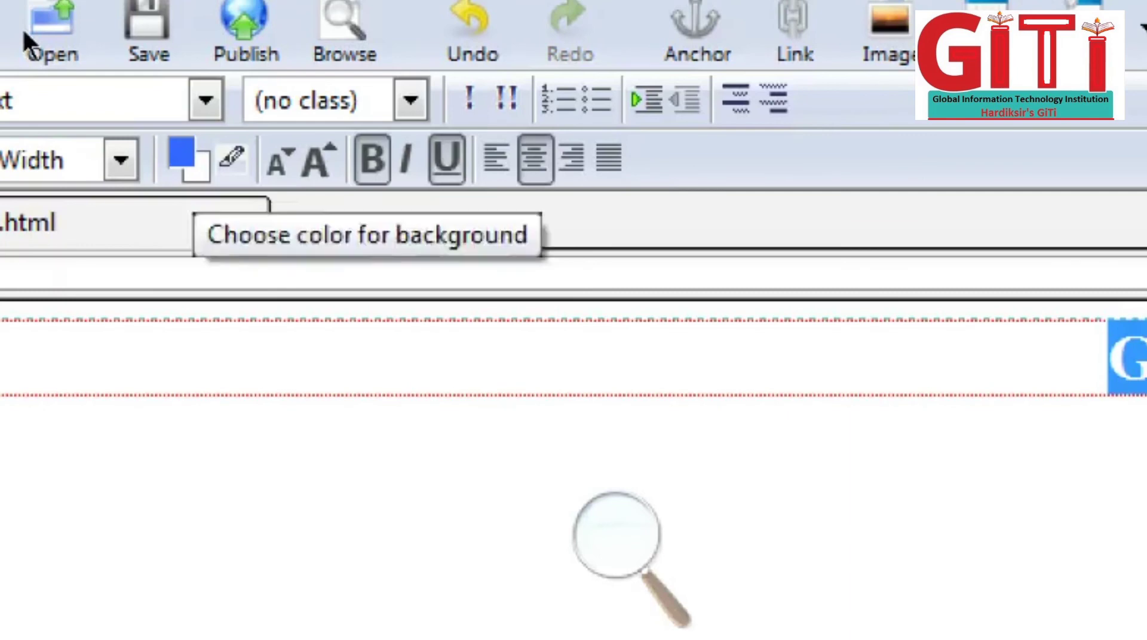
left_click(198, 172)
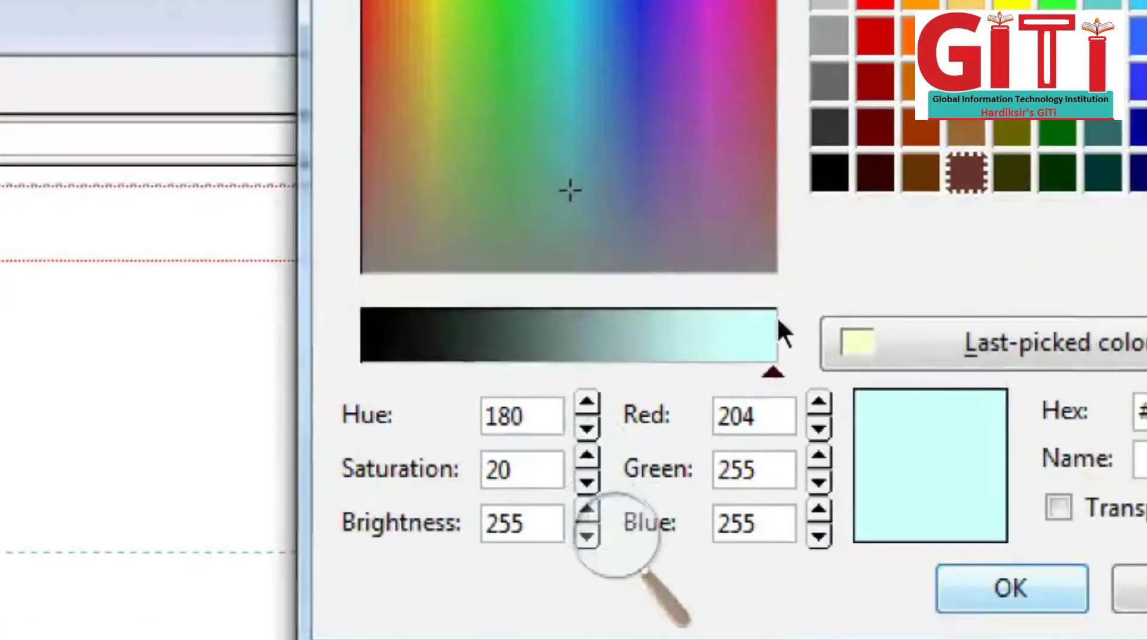
key("Return")
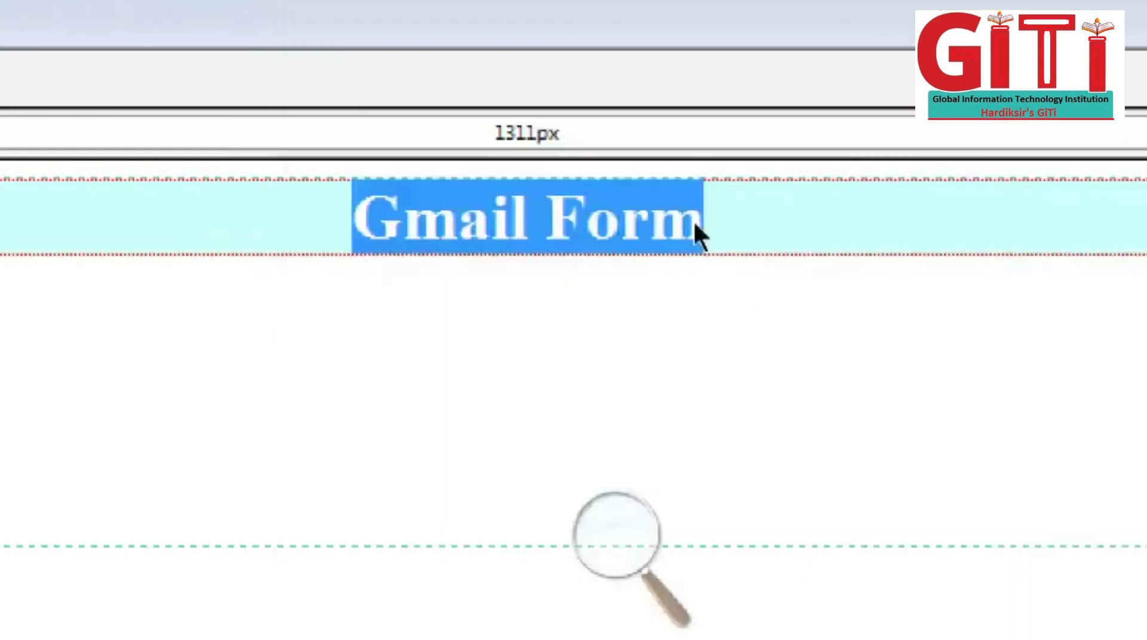
left_click(607, 171)
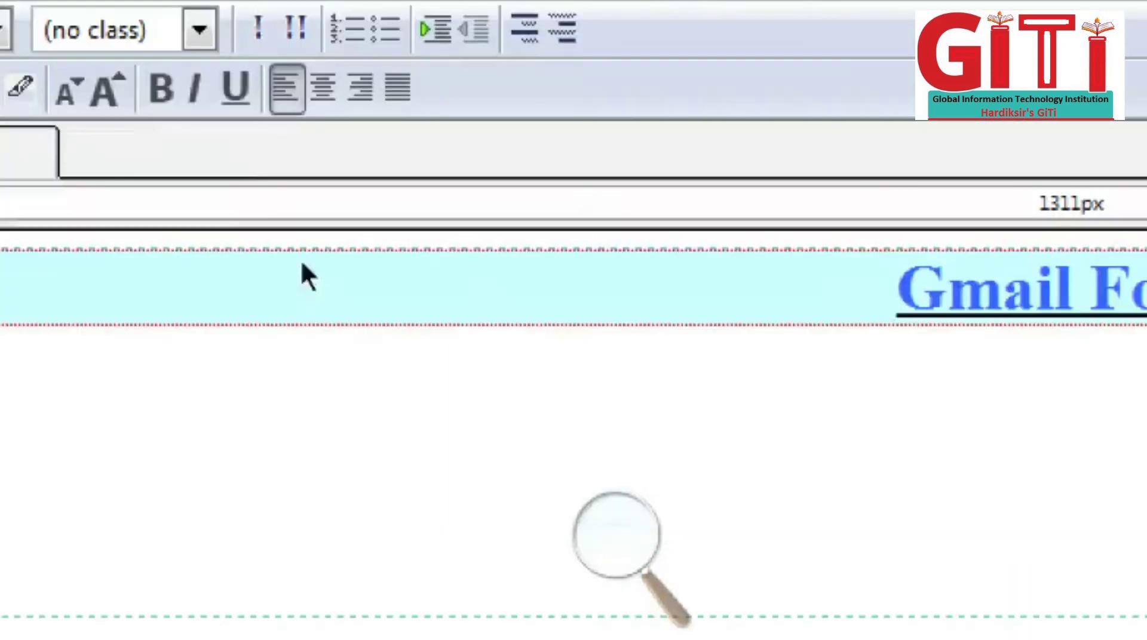
left_click(616, 535)
left_click(601, 561)
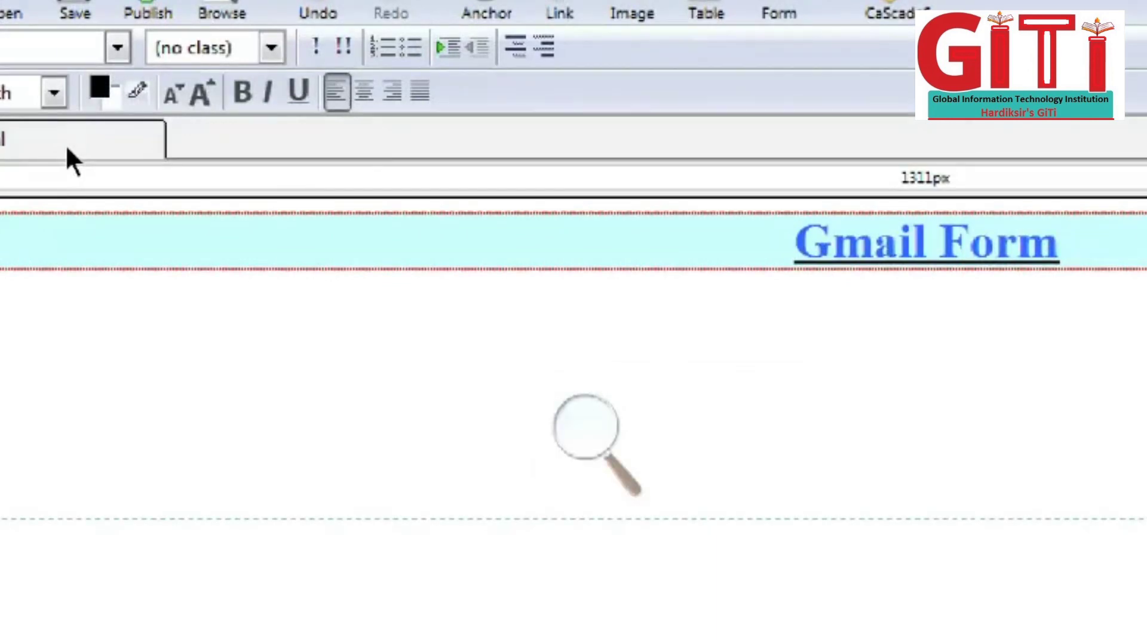
Step: Insert a form label below the heading, undoing the misspelled 'First Namw' attempt
left_click(48, 1)
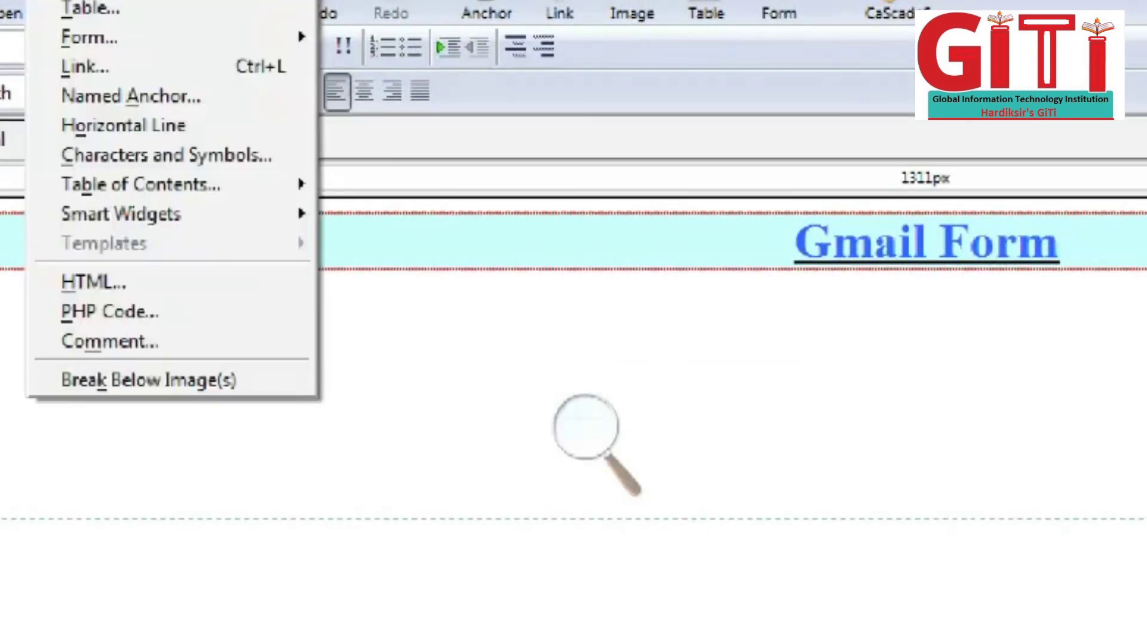
mouse_move(89, 37)
key("Down")
key("Down")
key("Down")
key("Down")
key("Down")
key("Down")
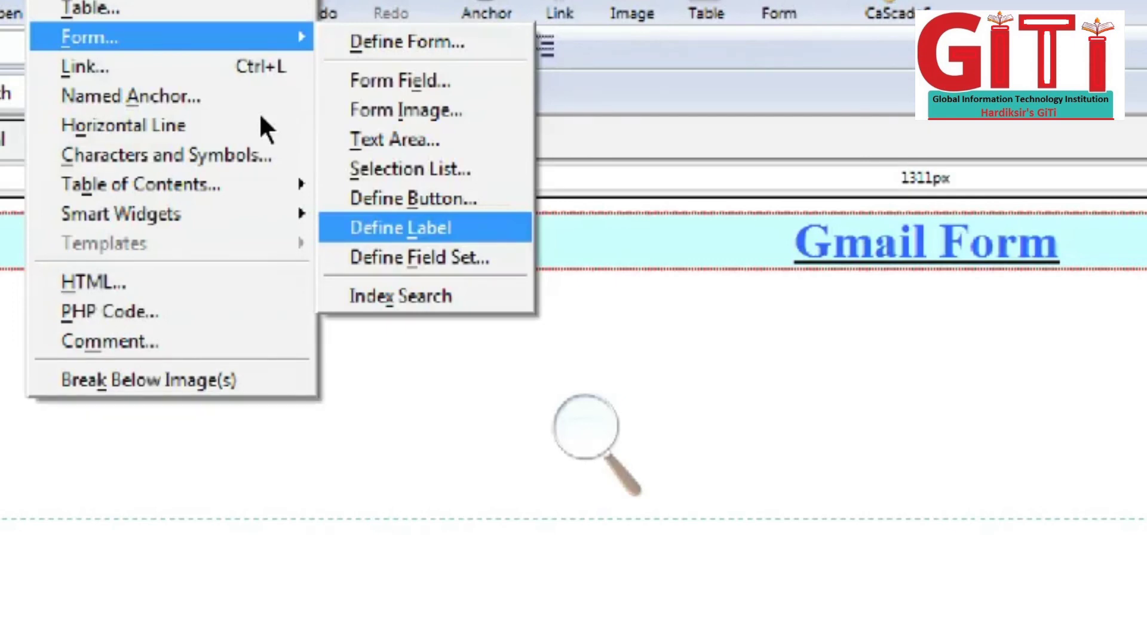
key("Return")
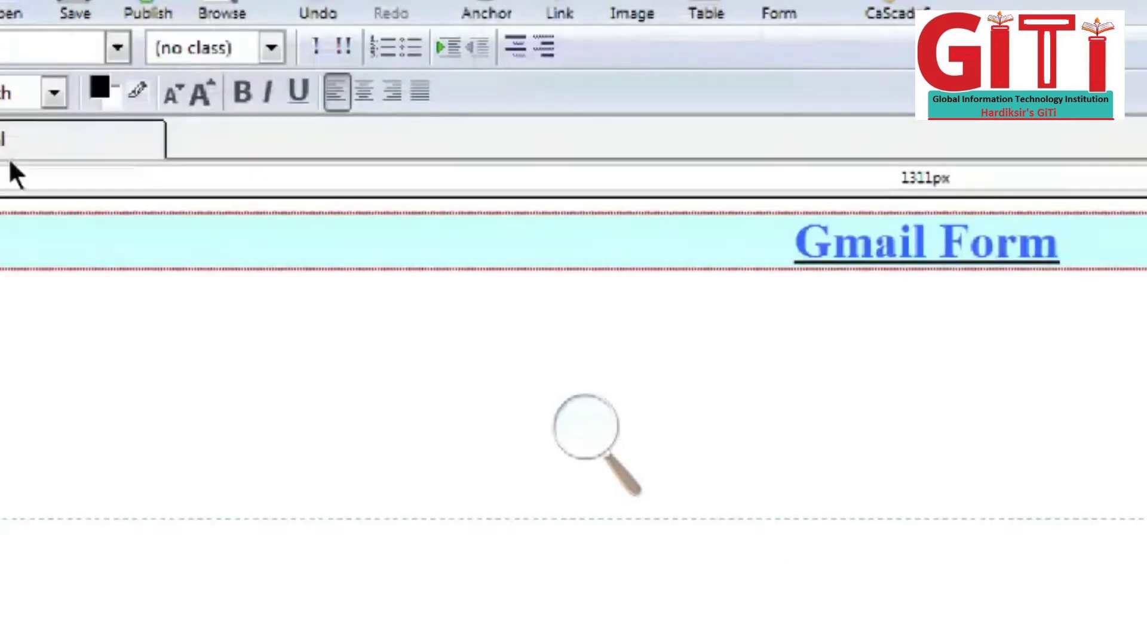
type("First")
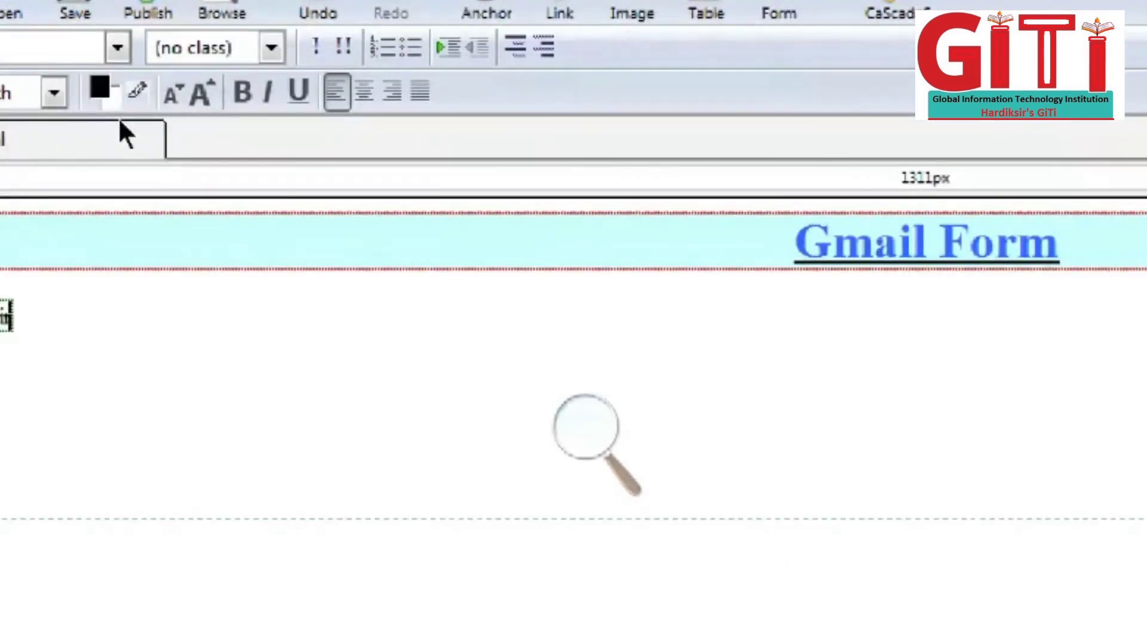
type(" Namw")
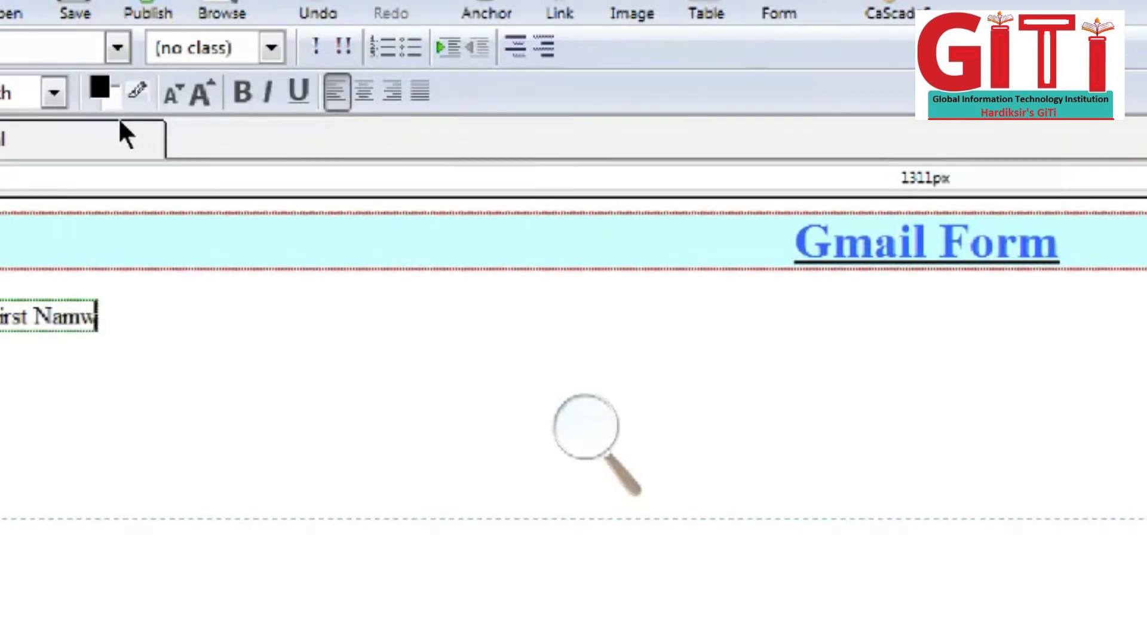
key("ctrl+z")
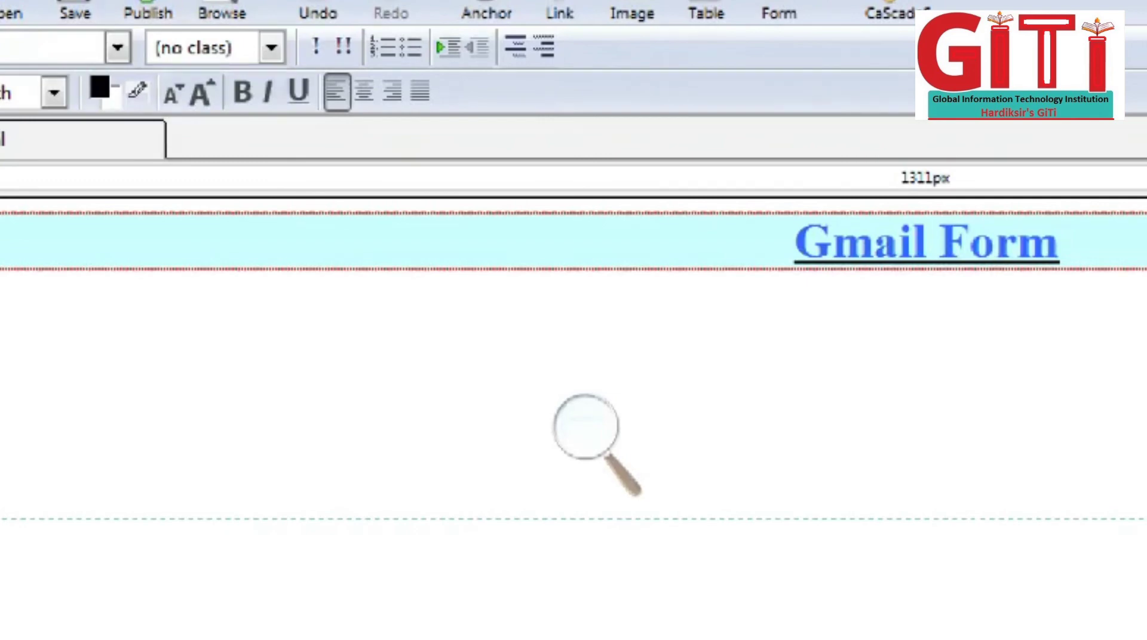
left_click(60, 1)
mouse_move(160, 24)
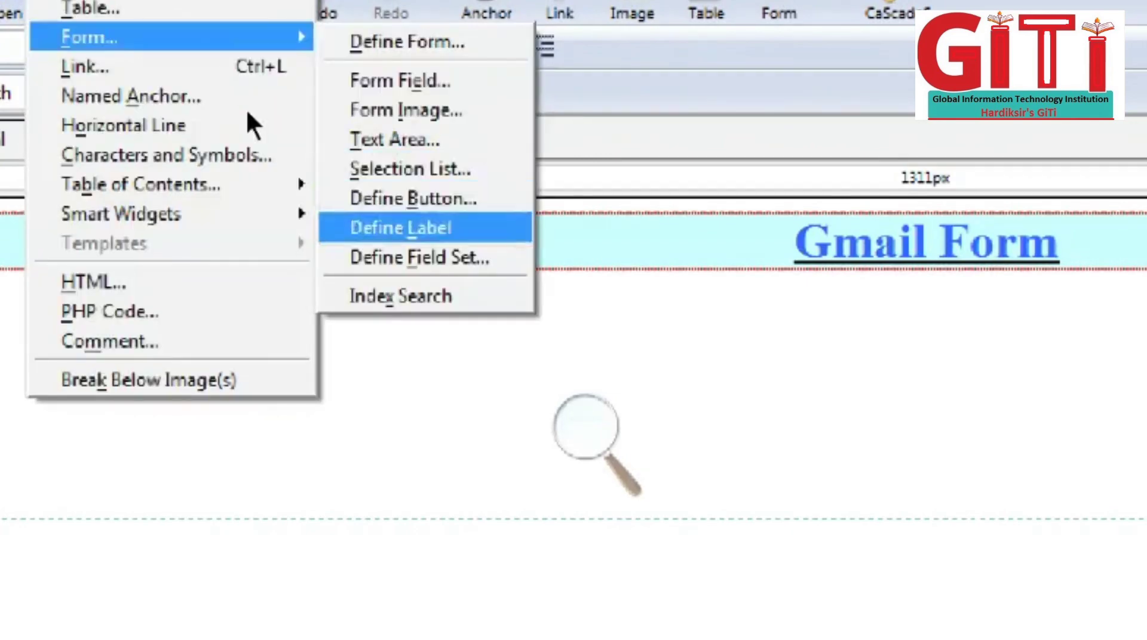
left_click(401, 228)
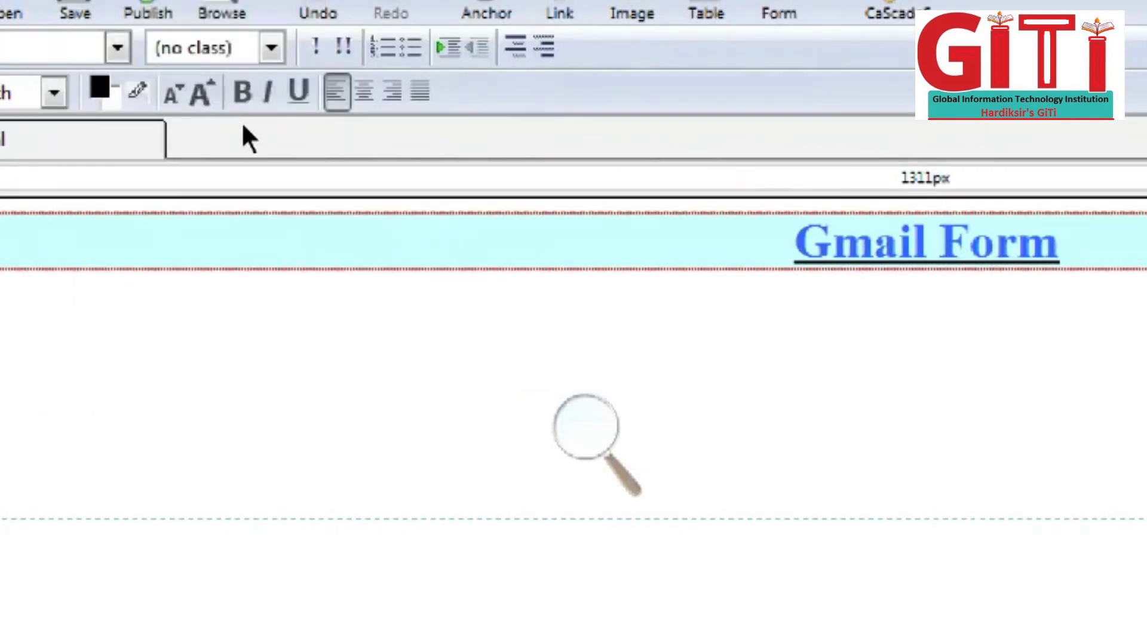
type("Frist")
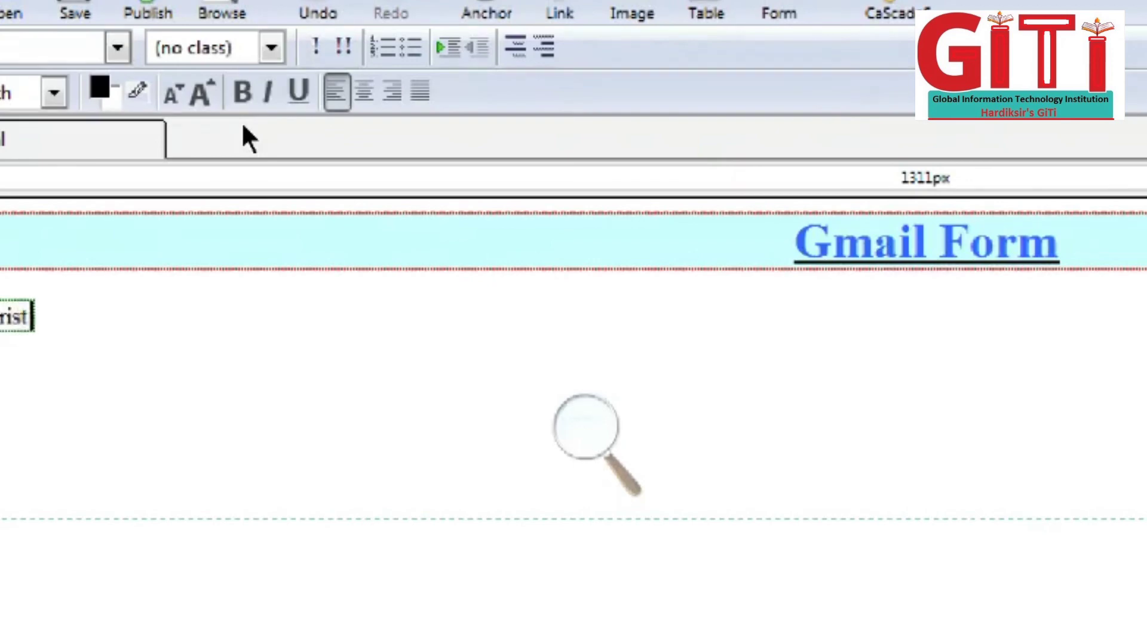
type(" =")
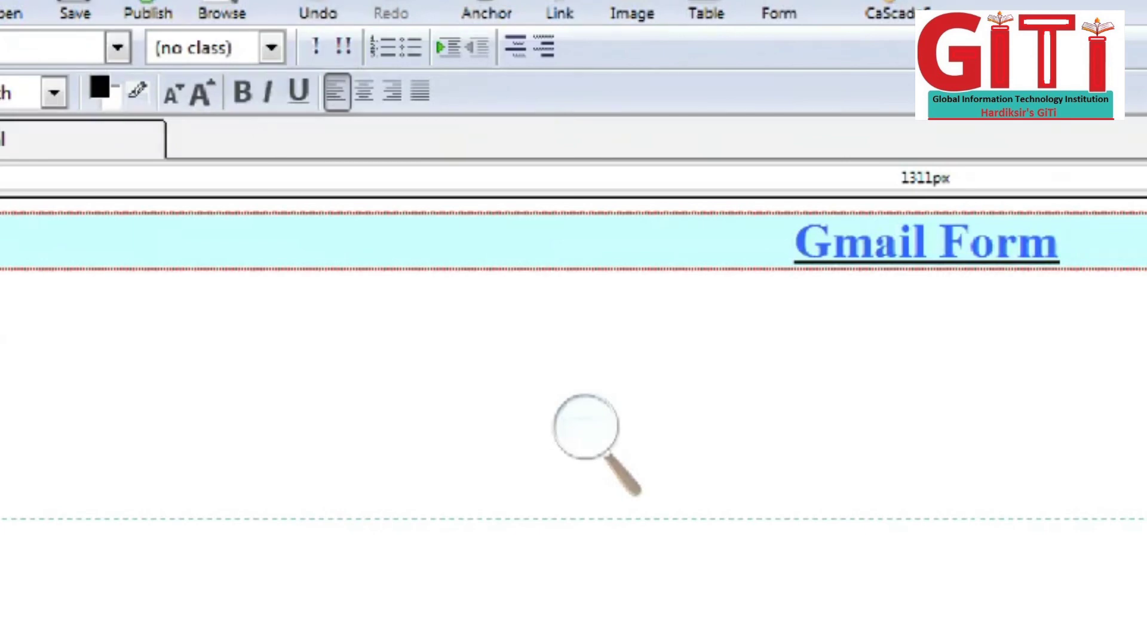
Step: Insert the 'First Name' form label and leave space after it
left_click(52, 6)
left_click(59, 63)
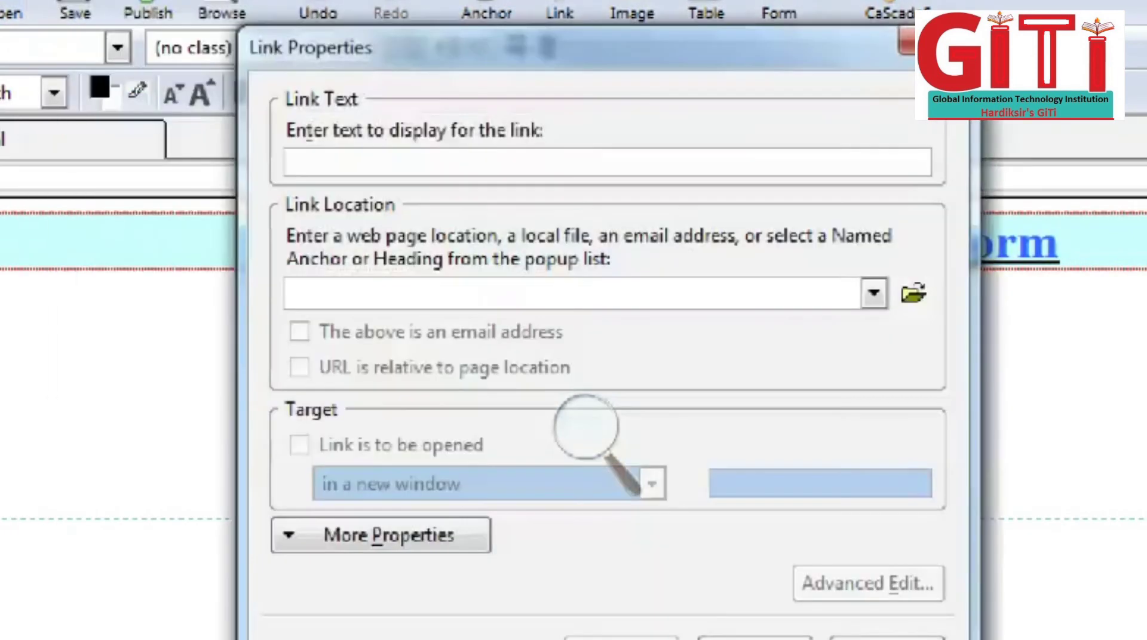
key("Escape")
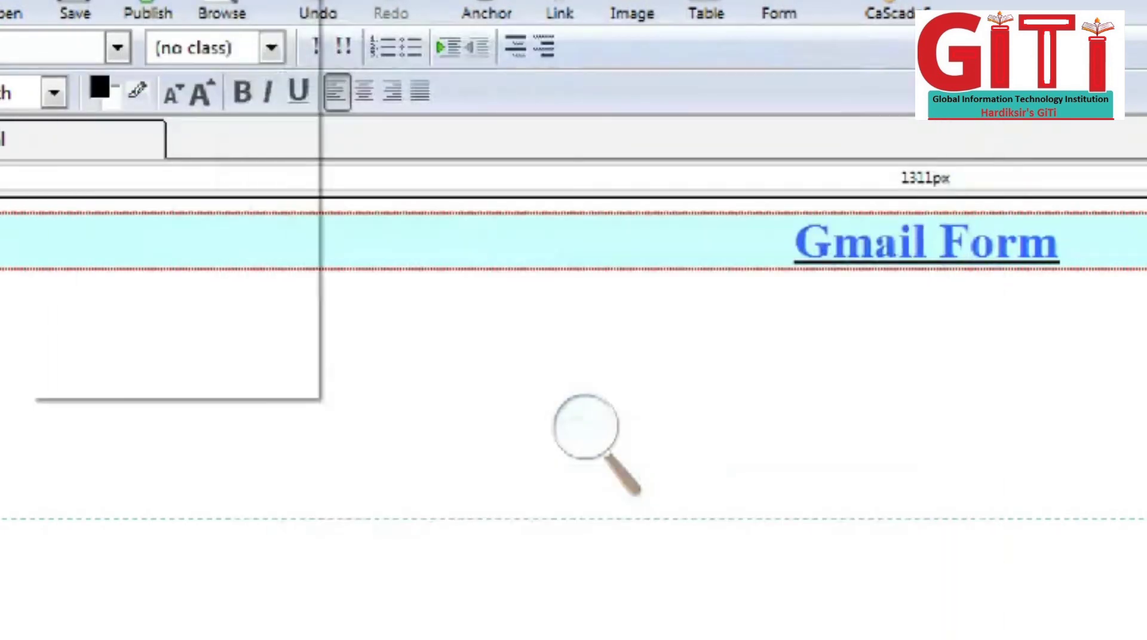
mouse_move(245, 36)
key("Down")
key("Down")
key("Down")
key("Down")
key("Down")
key("Down")
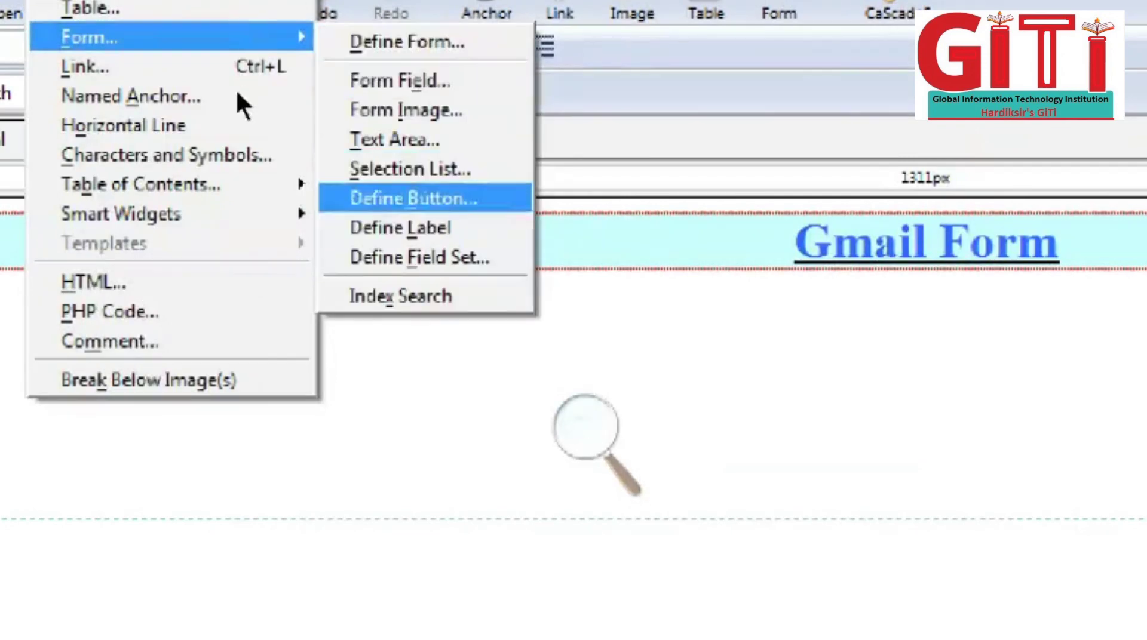
left_click(400, 227)
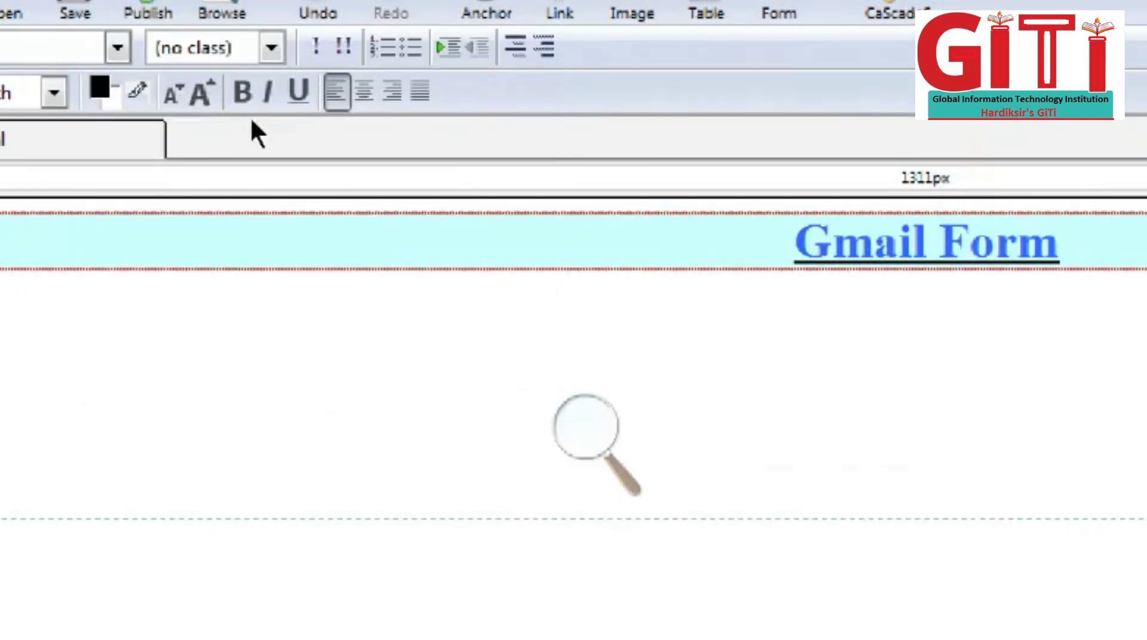
type("First")
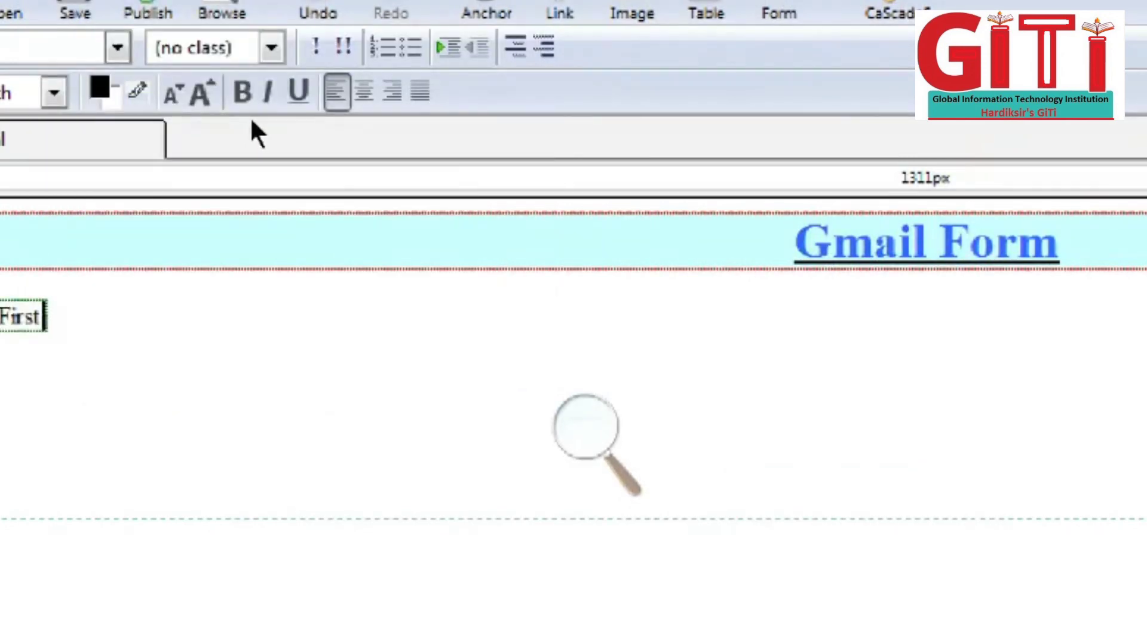
type(" Name")
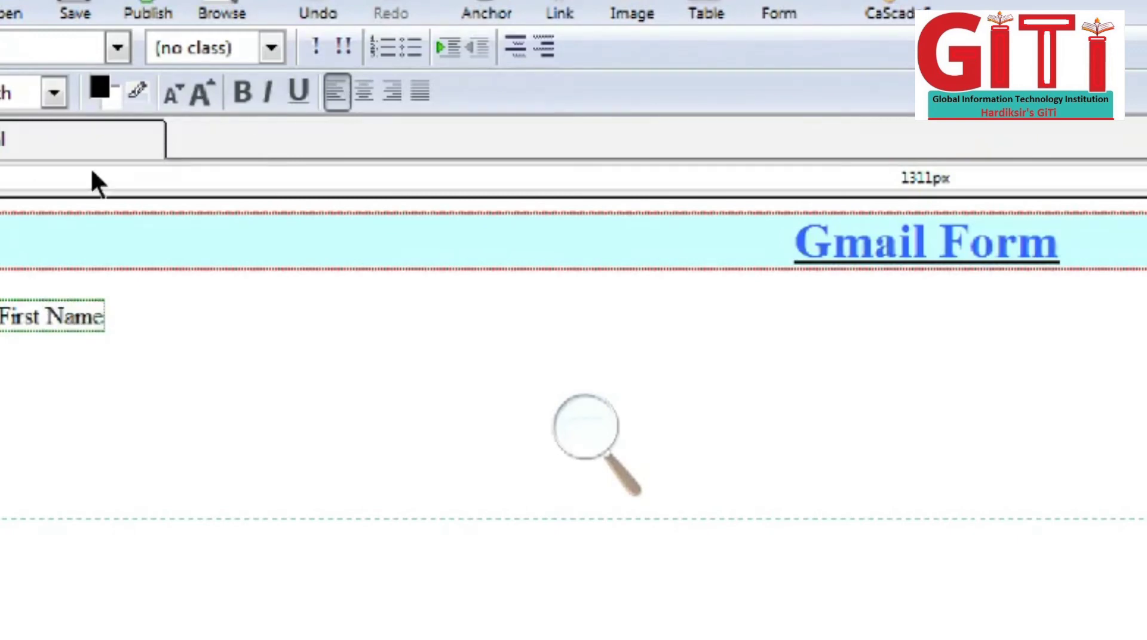
key("Right")
key("Tab")
key("Tab")
key("Tab")
Step: Insert a Text form field named first_name beside the First Name label
left_click(46, 0)
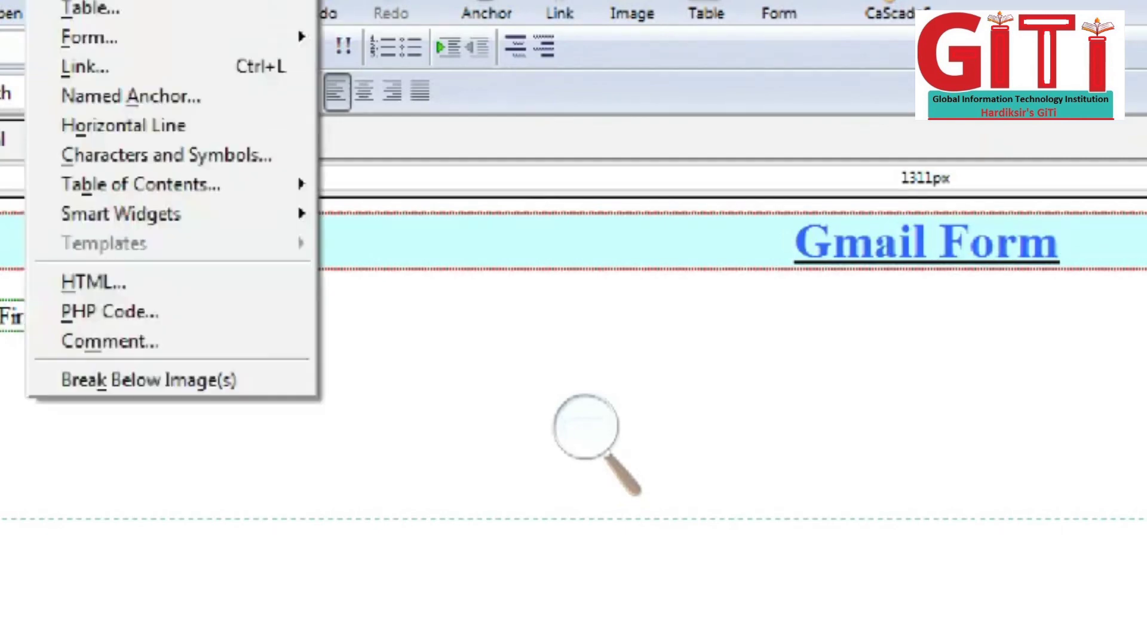
key("Down")
key("Right")
key("Down")
key("Down")
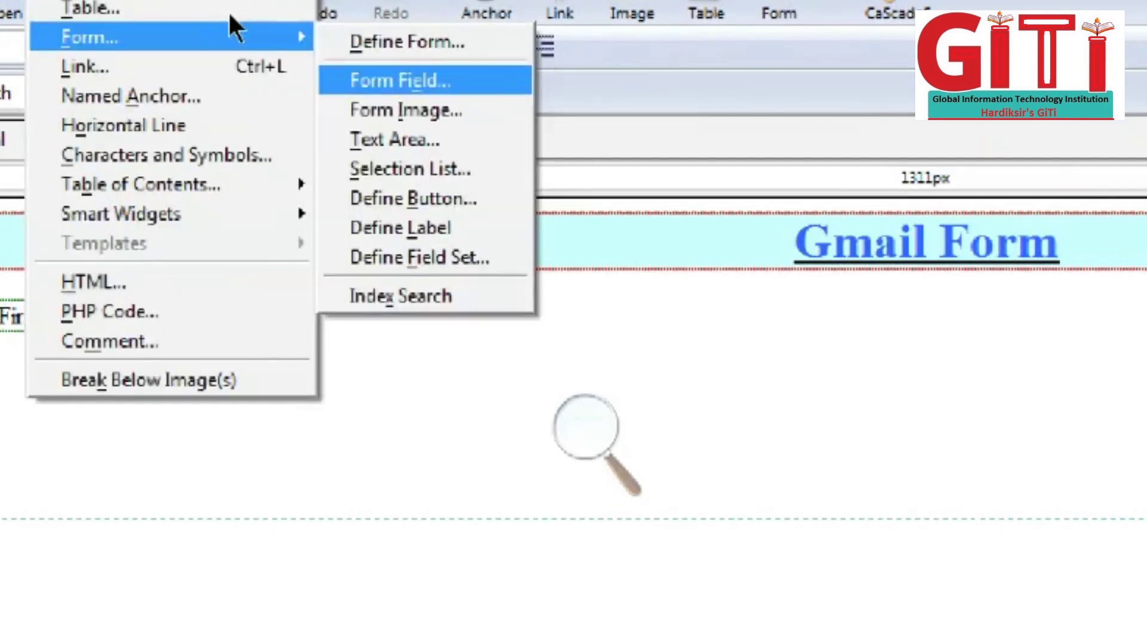
key("Return")
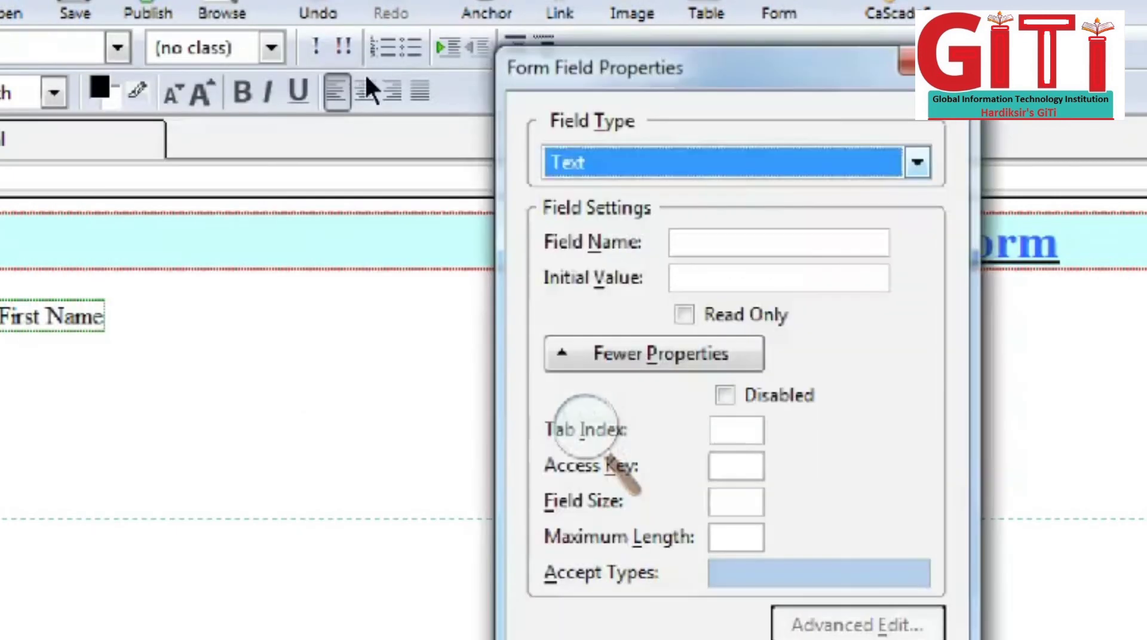
key("Tab")
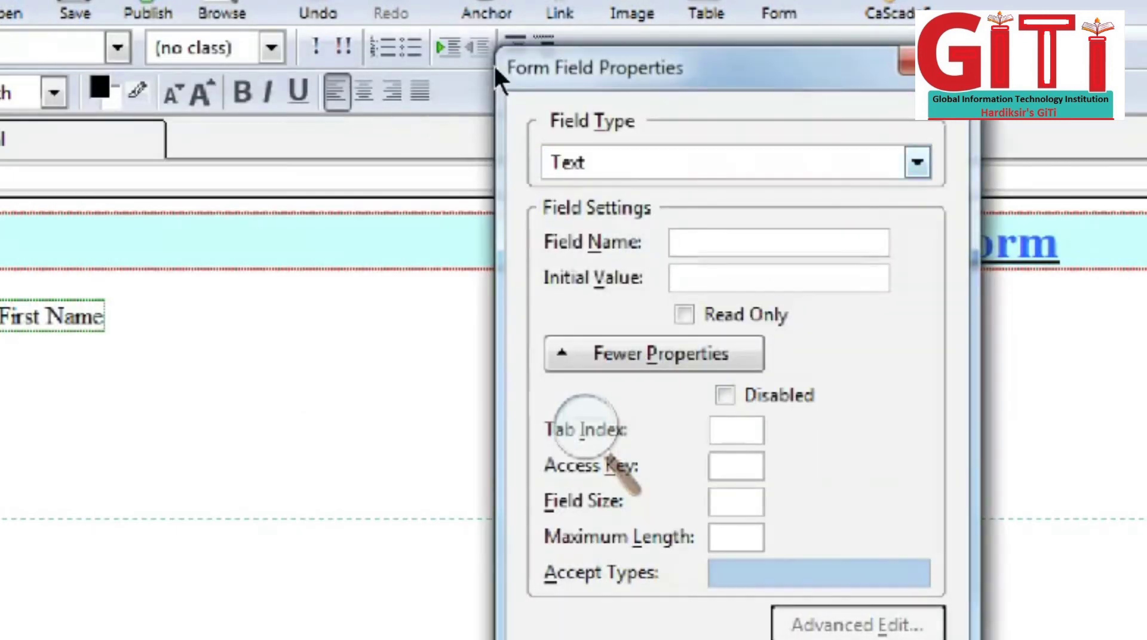
type("first")
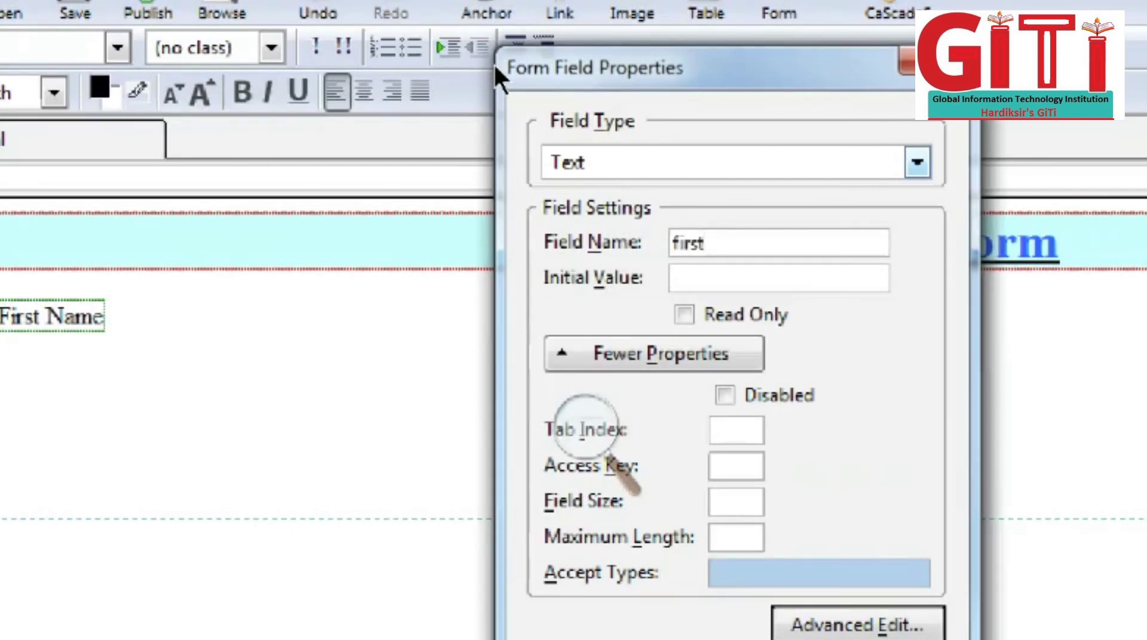
type("_name")
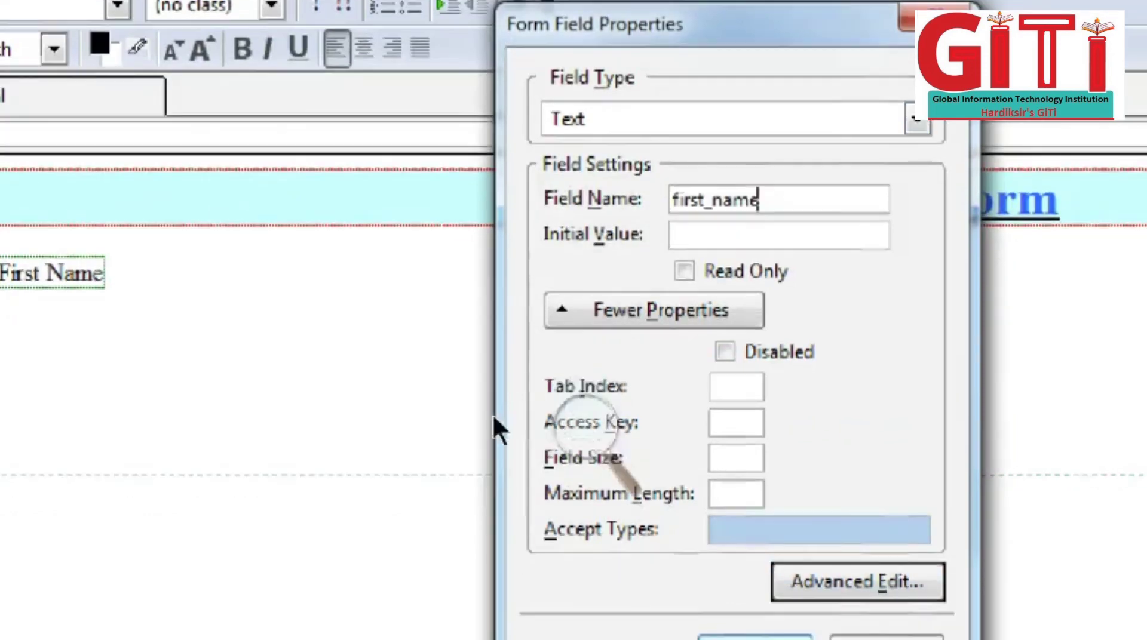
key("Return")
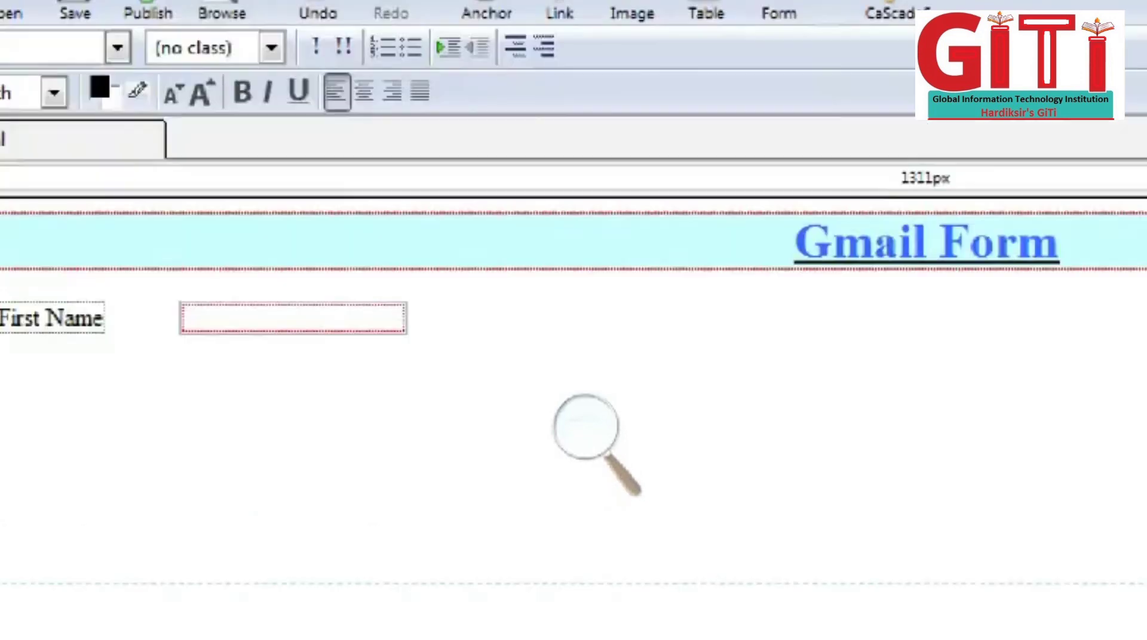
Step: Insert a 'Gmail ID' form label on a new line and leave space after it
left_click(45, 1)
mouse_move(90, 37)
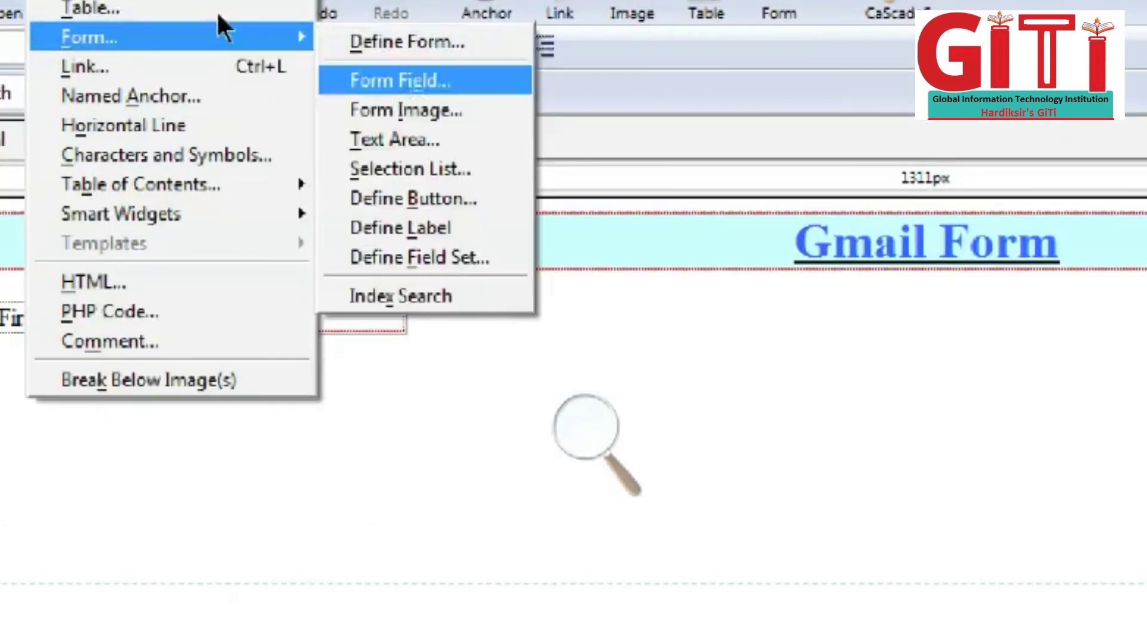
key("Down")
key("Down")
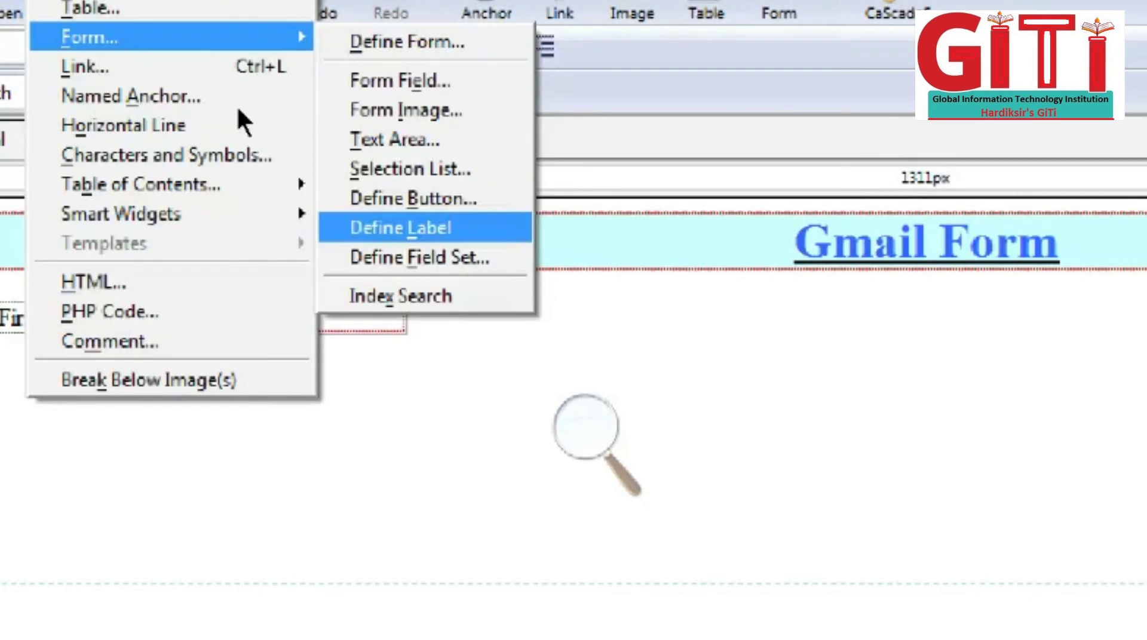
key("Return")
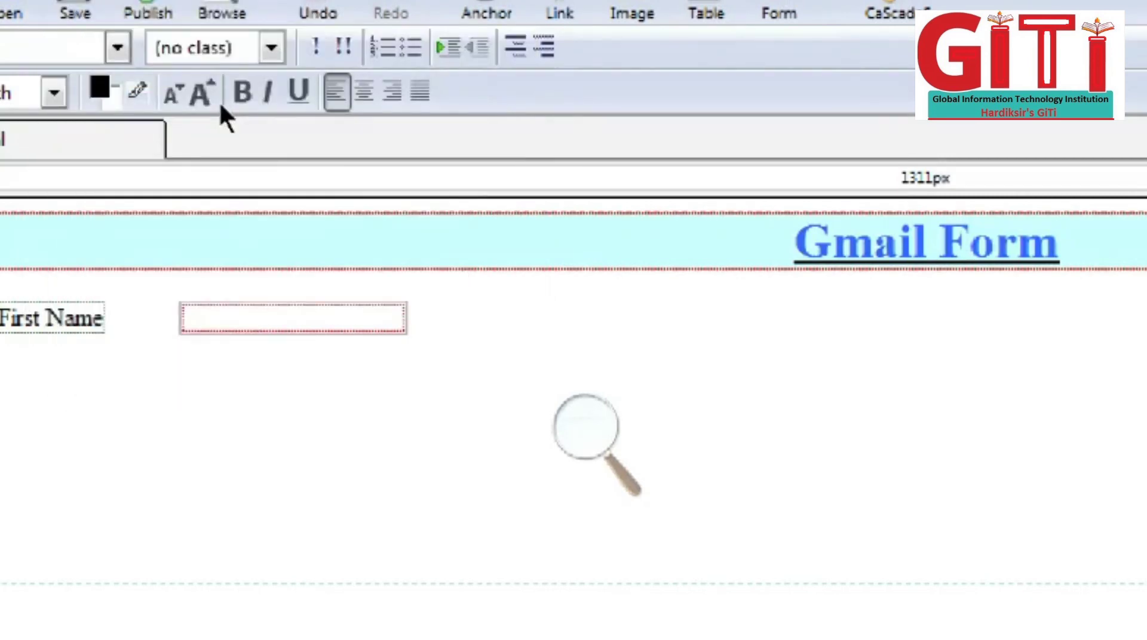
type("Gmail")
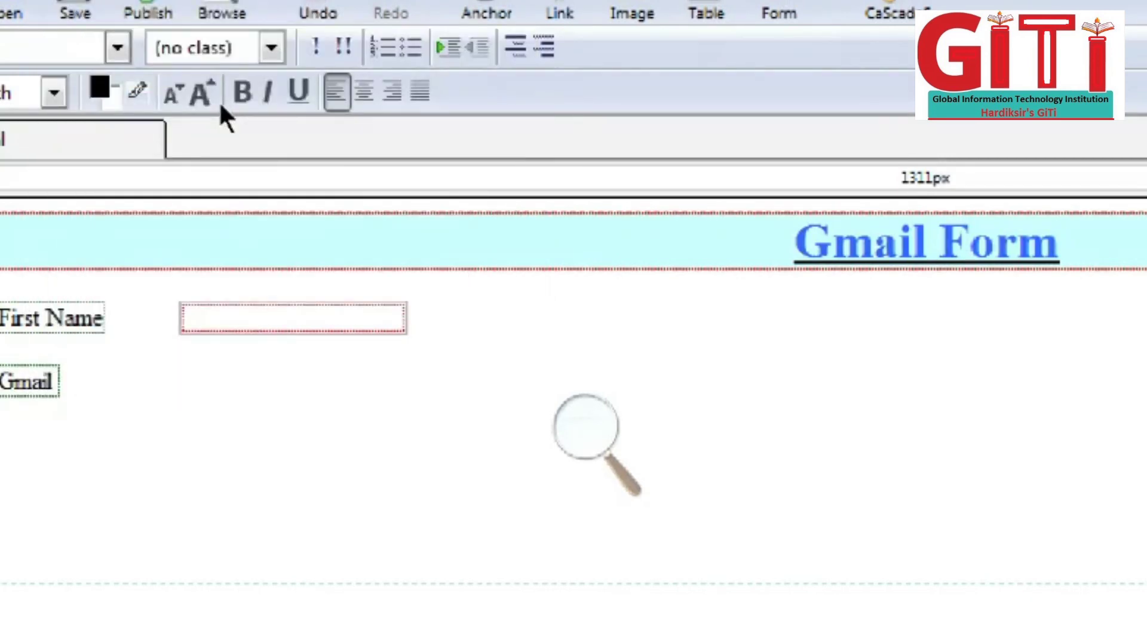
type(" ID")
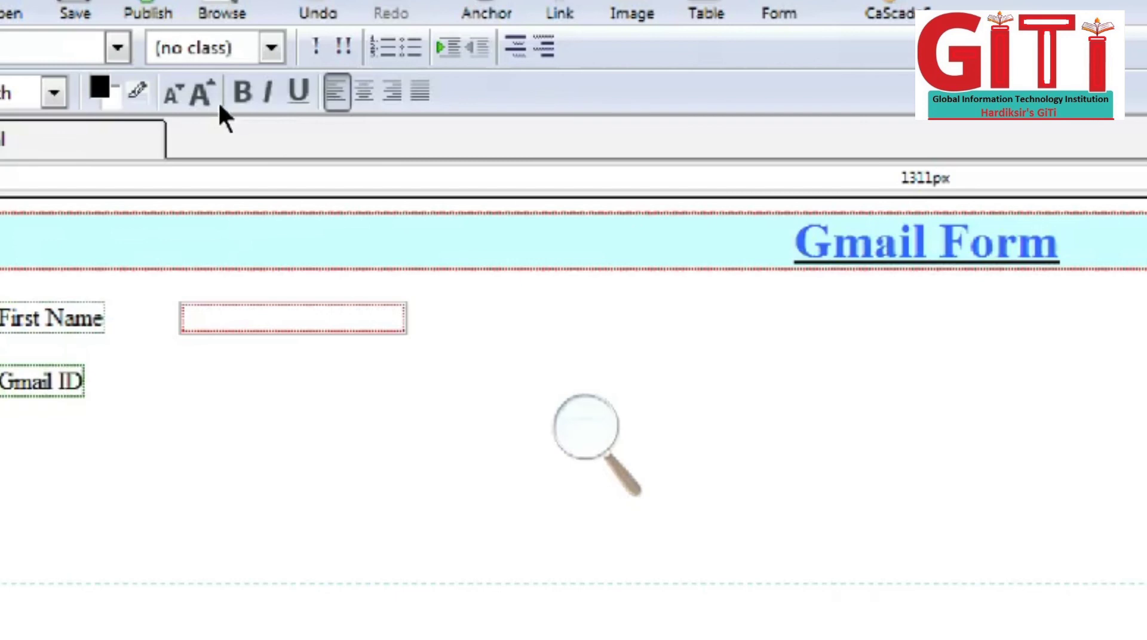
key("Right")
key("Tab")
key("Tab")
key("Tab")
key("Tab")
Step: Start a new form field, keeping Text as its field type
left_click(51, 0)
mouse_move(90, 36)
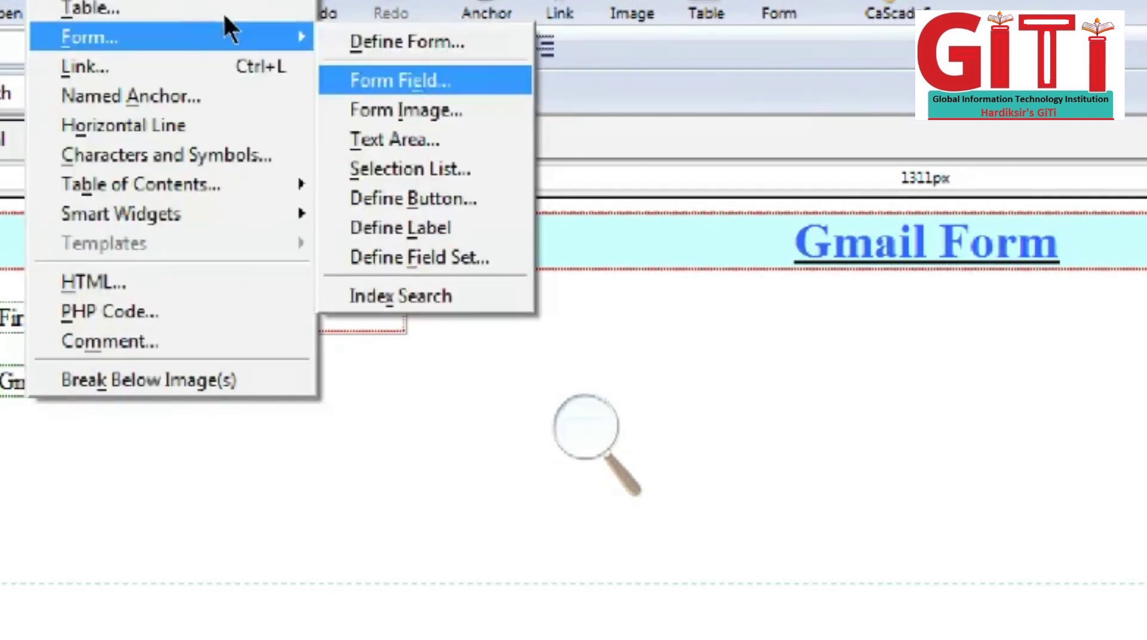
key("Return")
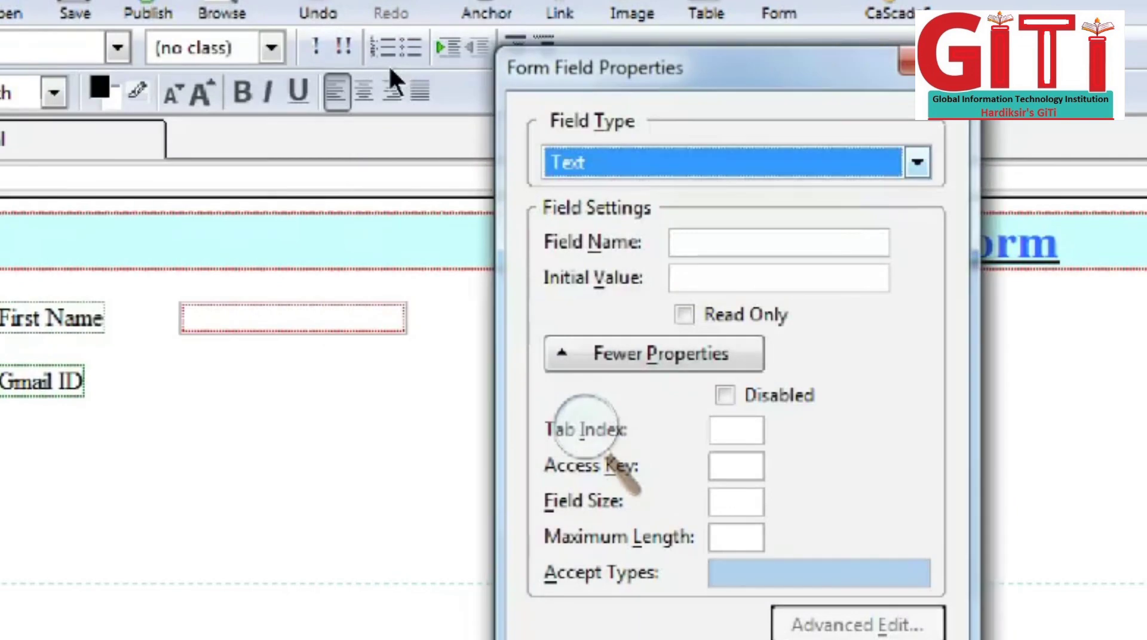
key("alt+Down")
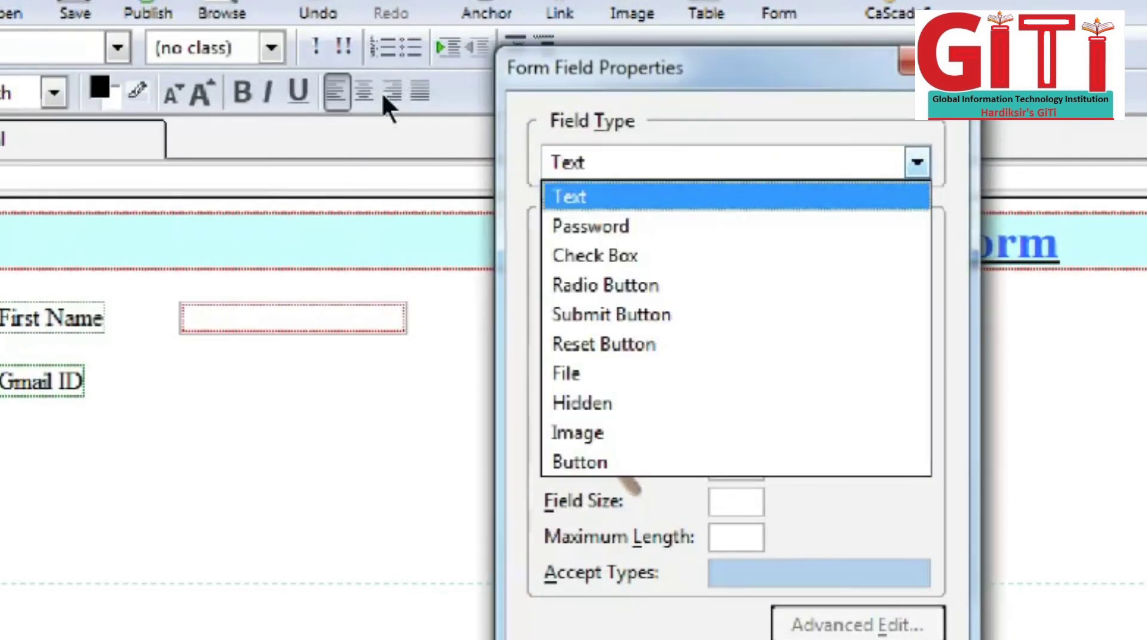
key("Down")
key("Up")
key("Down")
key("Down")
key("Down")
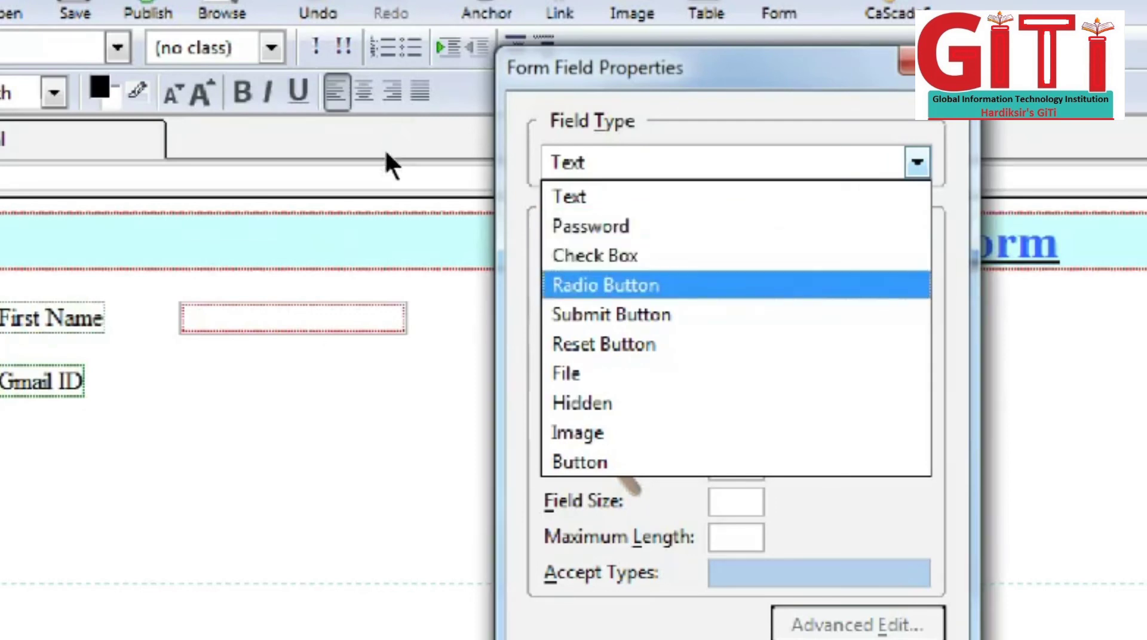
key("Down")
key("Down")
key("Down")
key("Down")
key("Down")
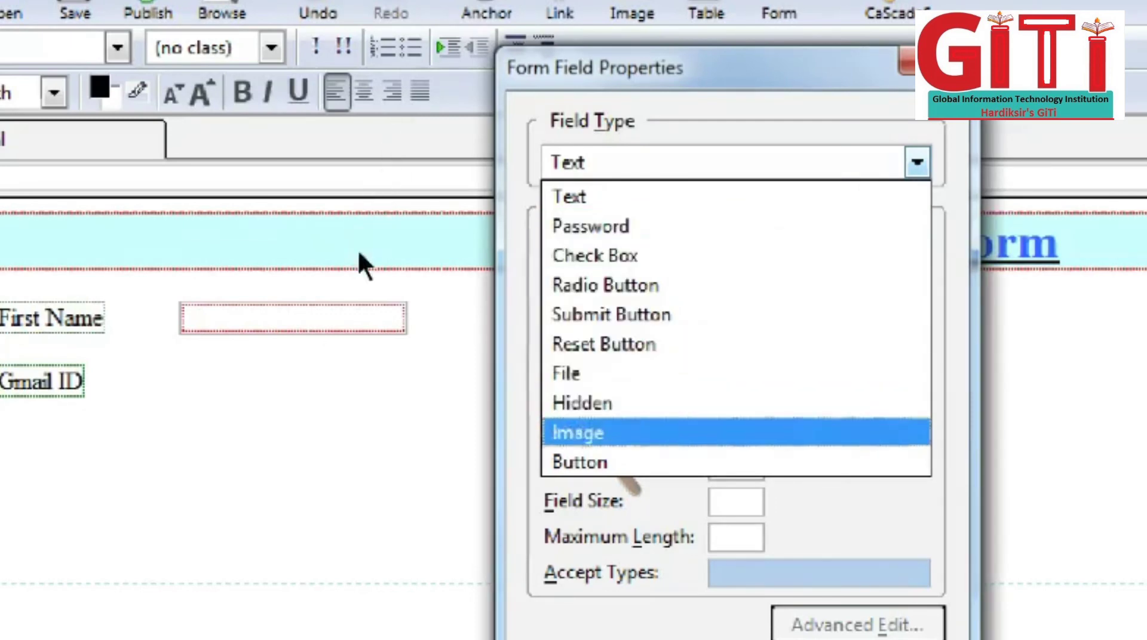
key("Up")
key("Up")
key("Up")
key("Up")
key("Up")
key("Up")
key("Up")
key("Up")
key("Down")
key("Up")
key("Return")
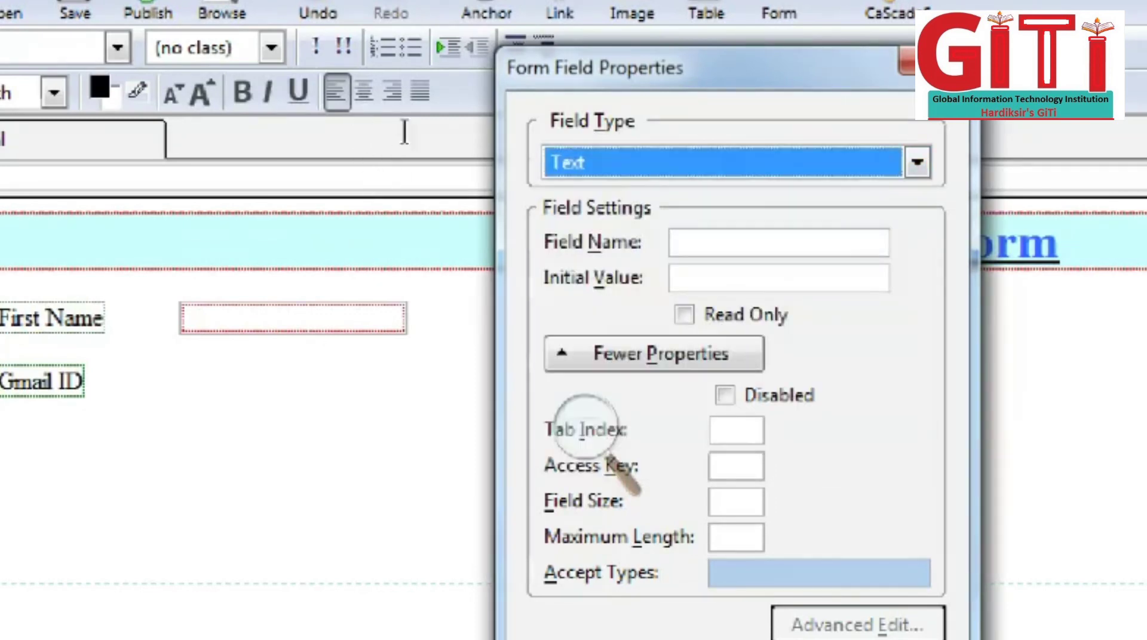
key("Tab")
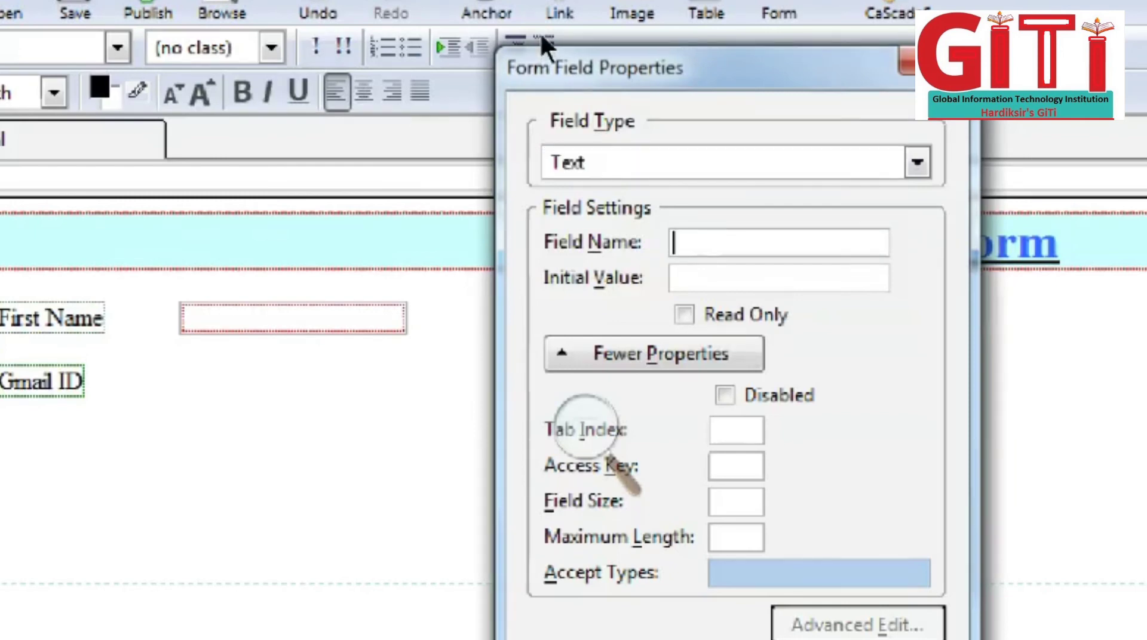
type("gmail_")
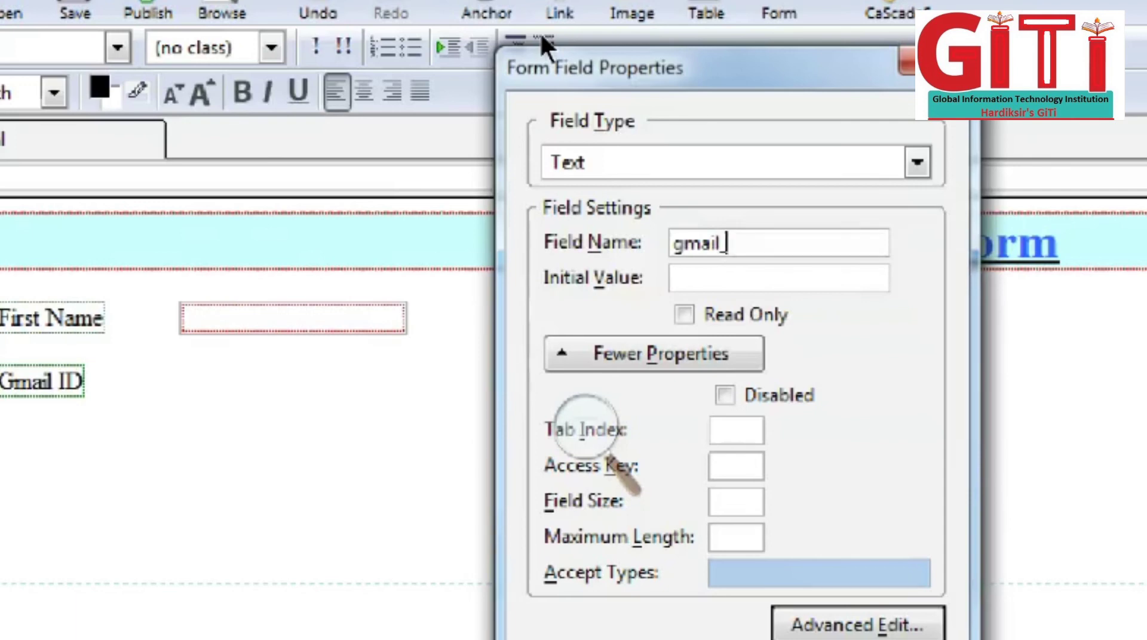
type(" id")
key("Tab")
type("@gm")
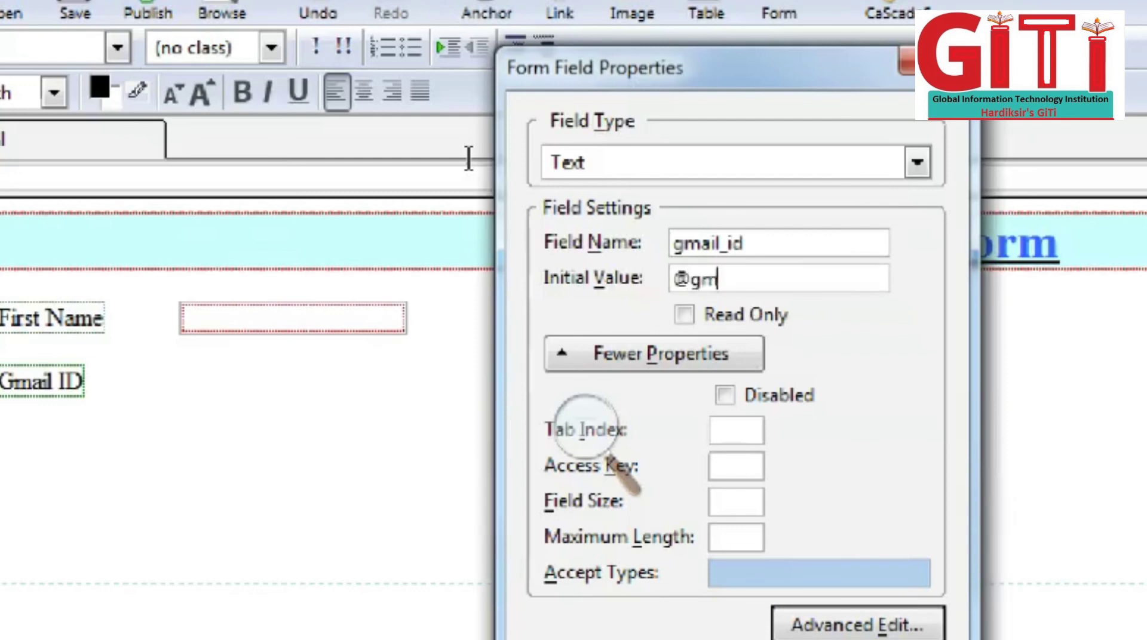
type("ail.com")
key("Left")
key("Left")
key("Left")
key("Left")
key("Left")
key("Left")
key("Left")
key("Left")
key("Left")
key("Left")
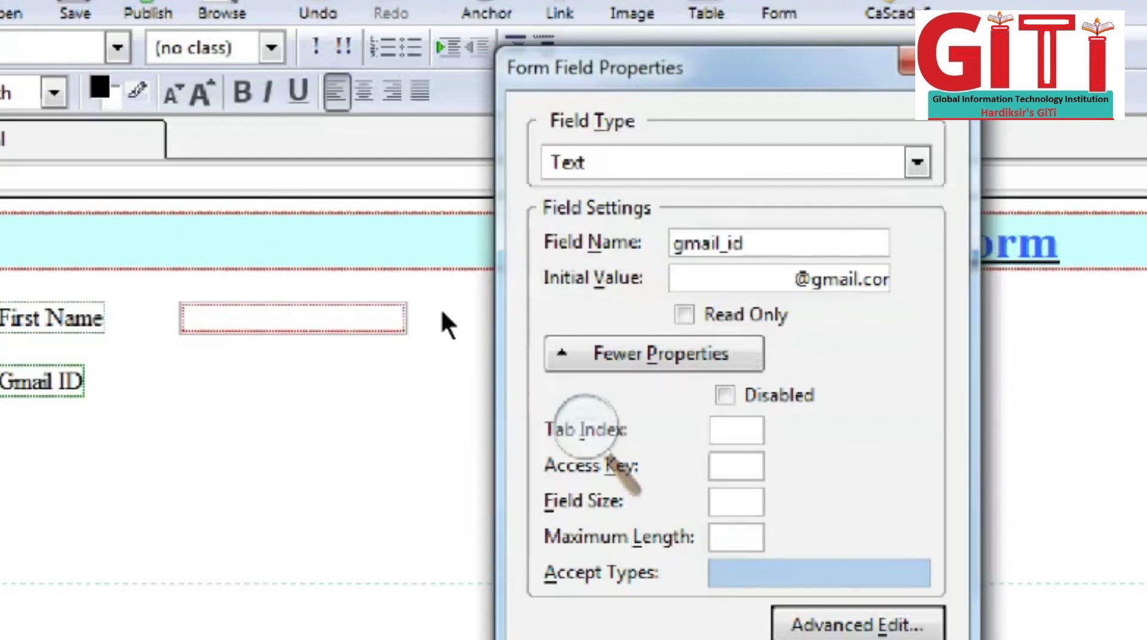
Step: Insert the Gmail ID text box with values 29 and 33, then reset its maximum length to 33
type("29")
type("33")
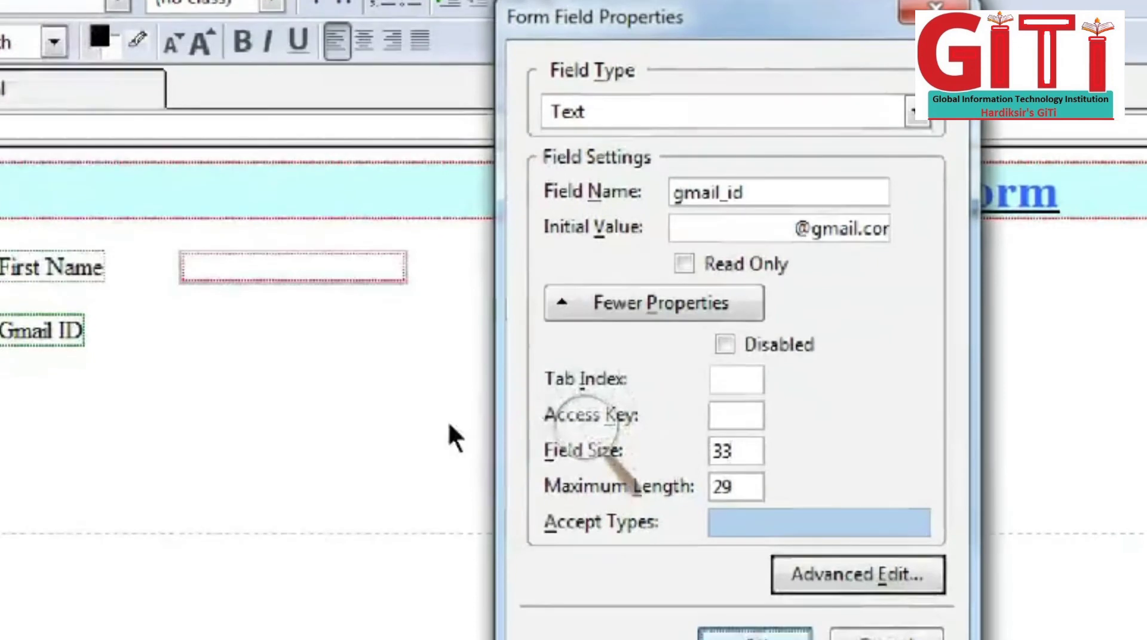
key("Return")
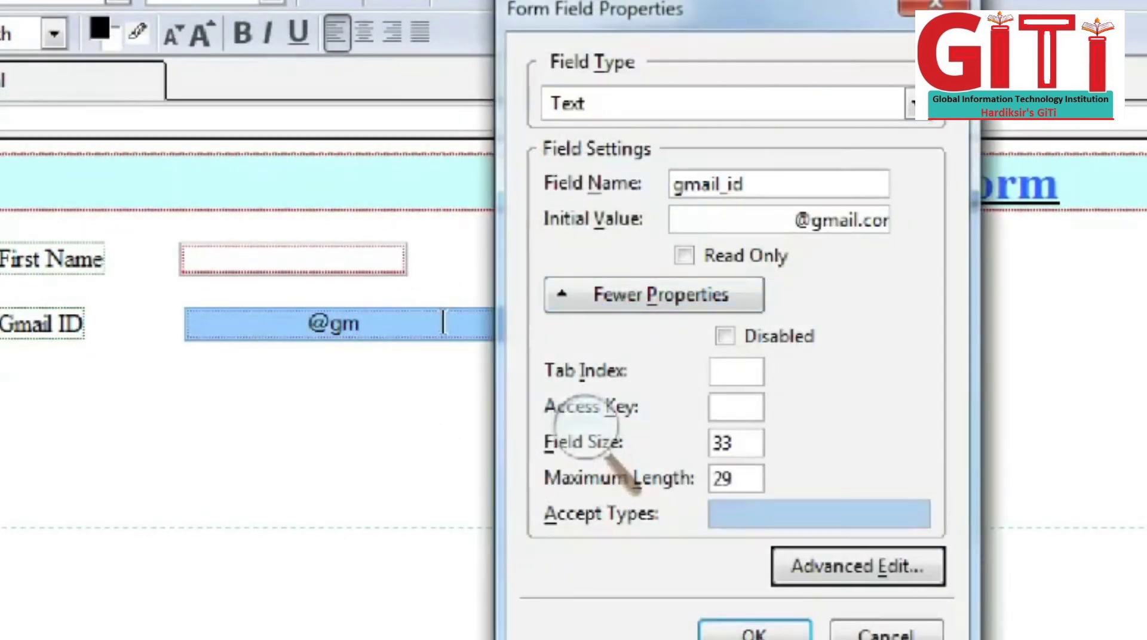
key("Tab")
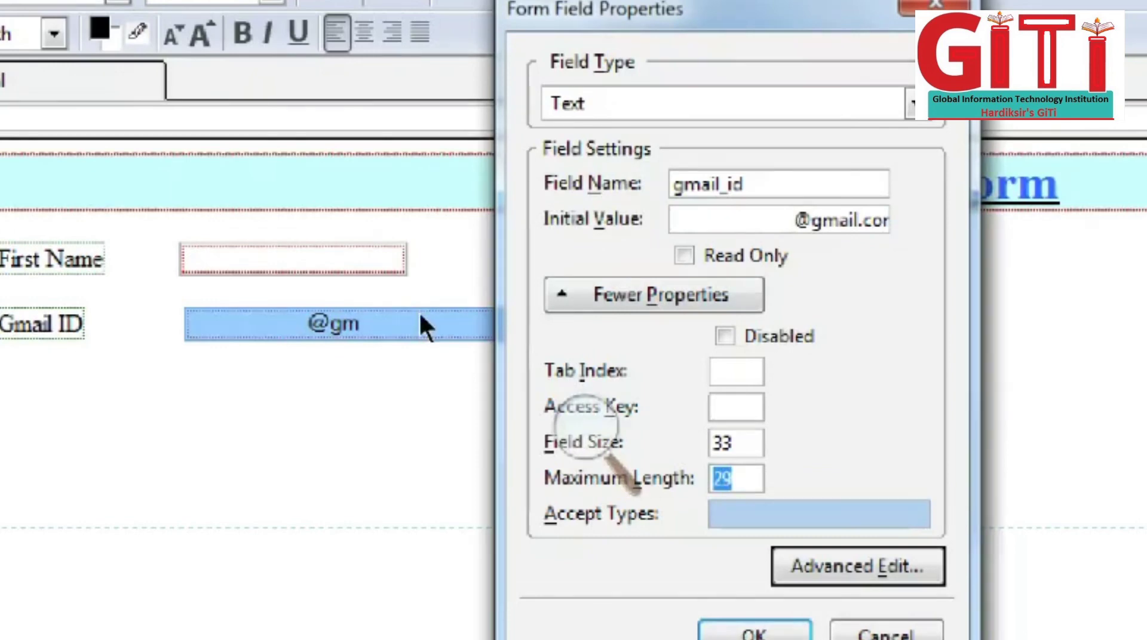
key("BackSpace")
key("shift+Tab")
key("BackSpace")
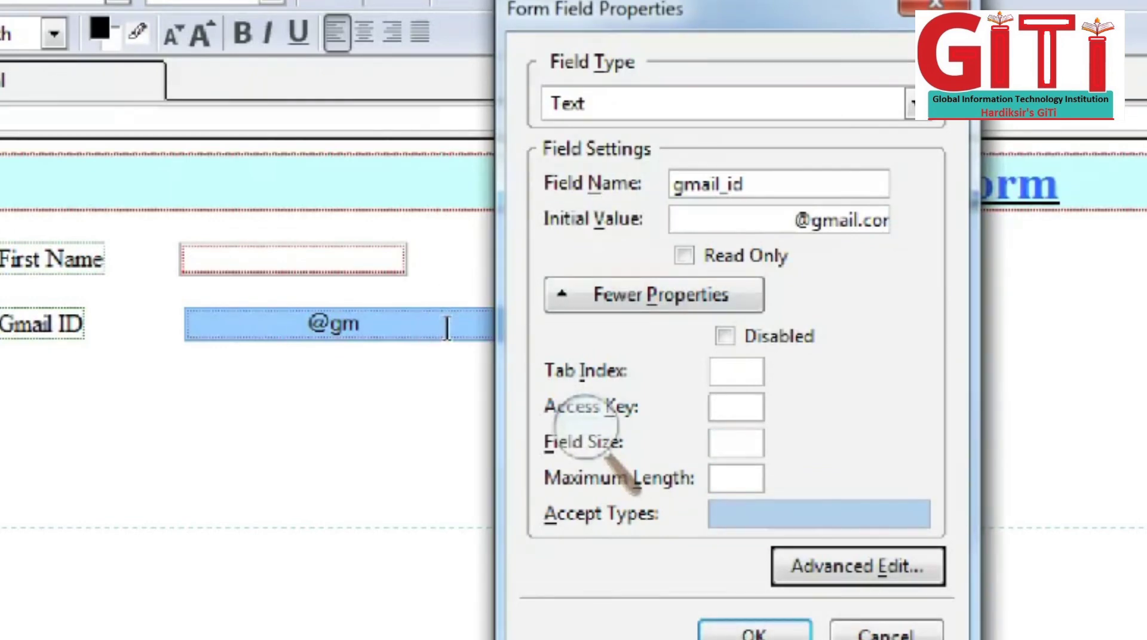
key("Tab")
type("33")
key("Return")
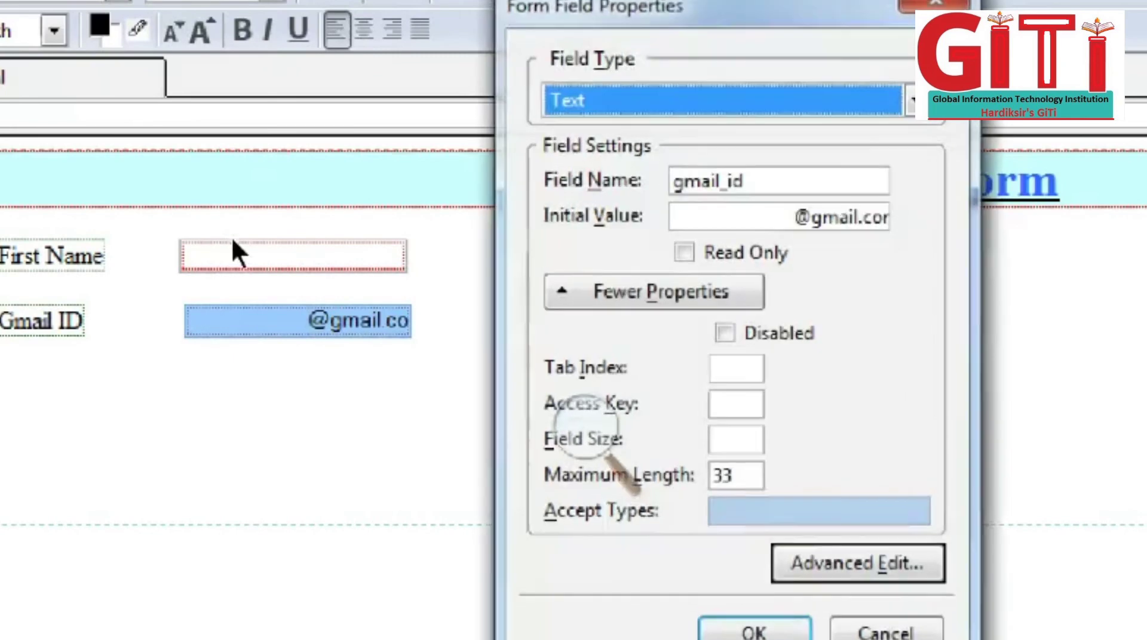
Step: Resize the Gmail ID field to size 44 with a maximum length of 40
key("alt+l")
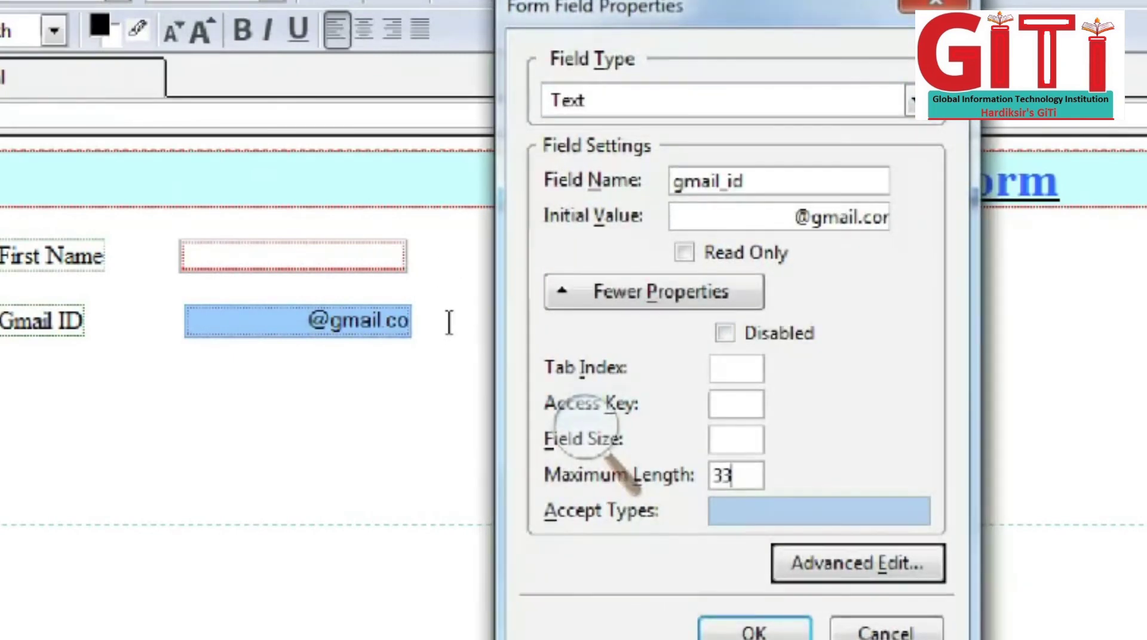
key("BackSpace")
key("BackSpace")
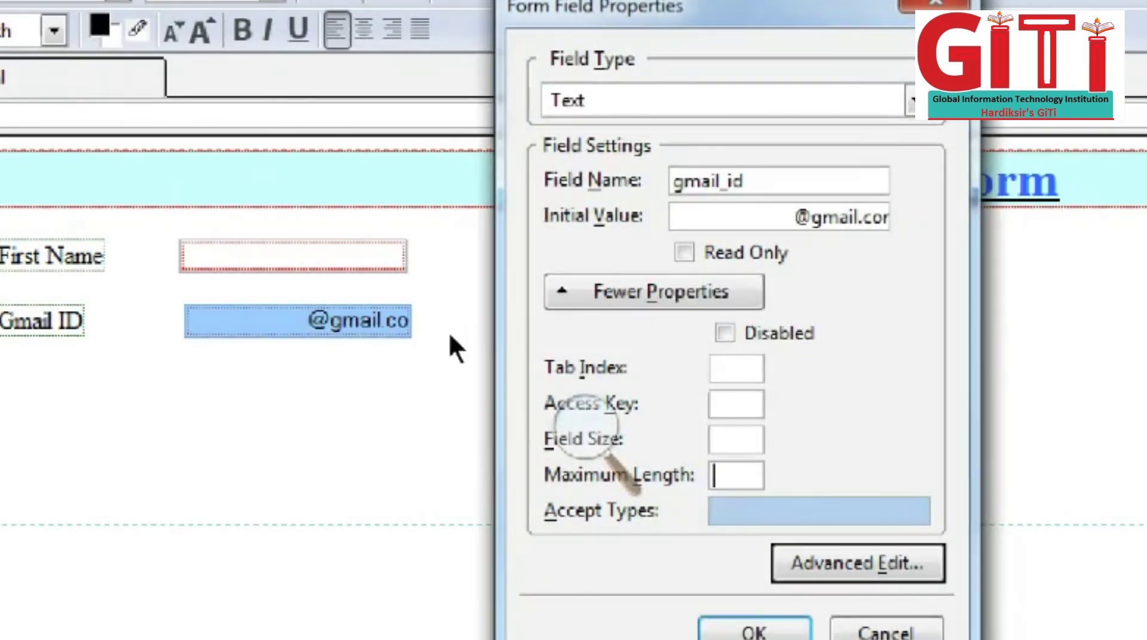
type("44")
key("Return")
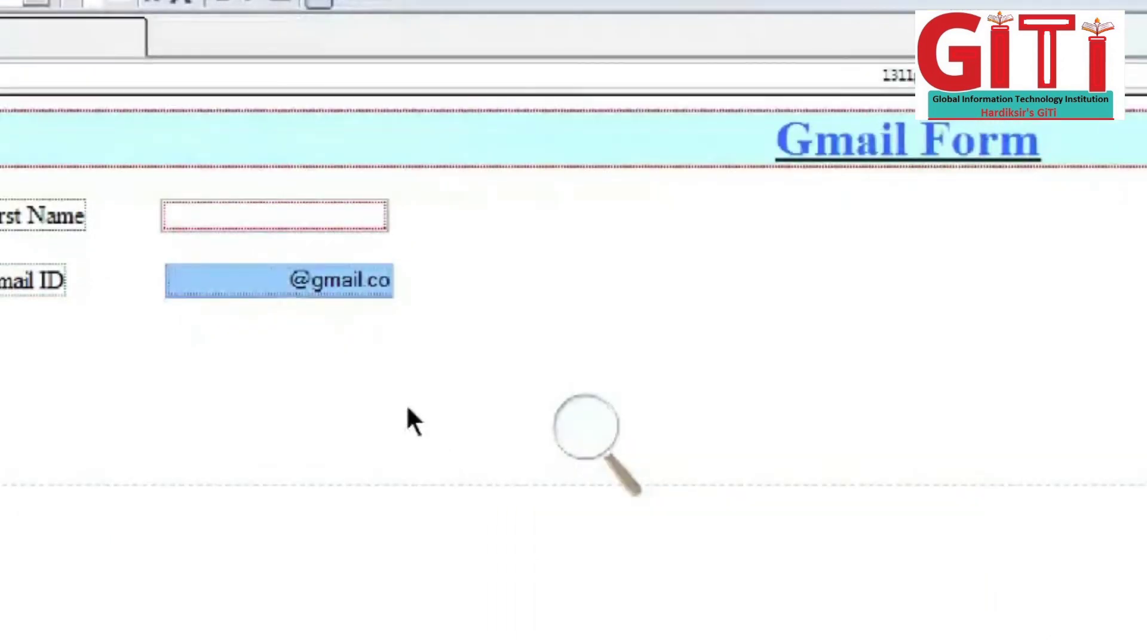
double_click(197, 274)
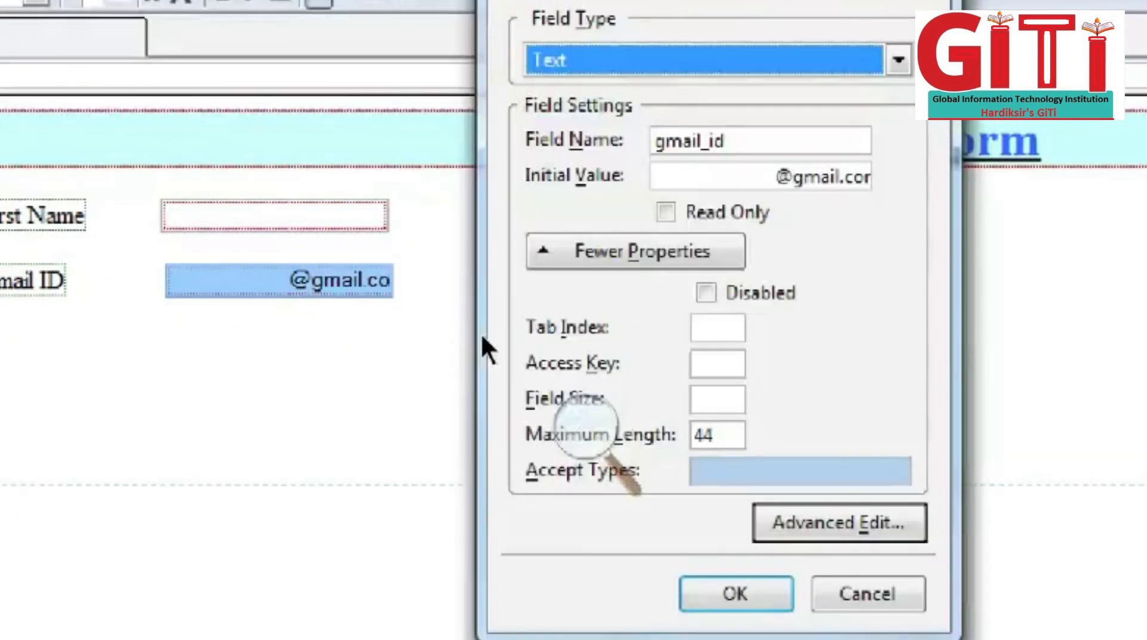
key("alt+f")
type("44")
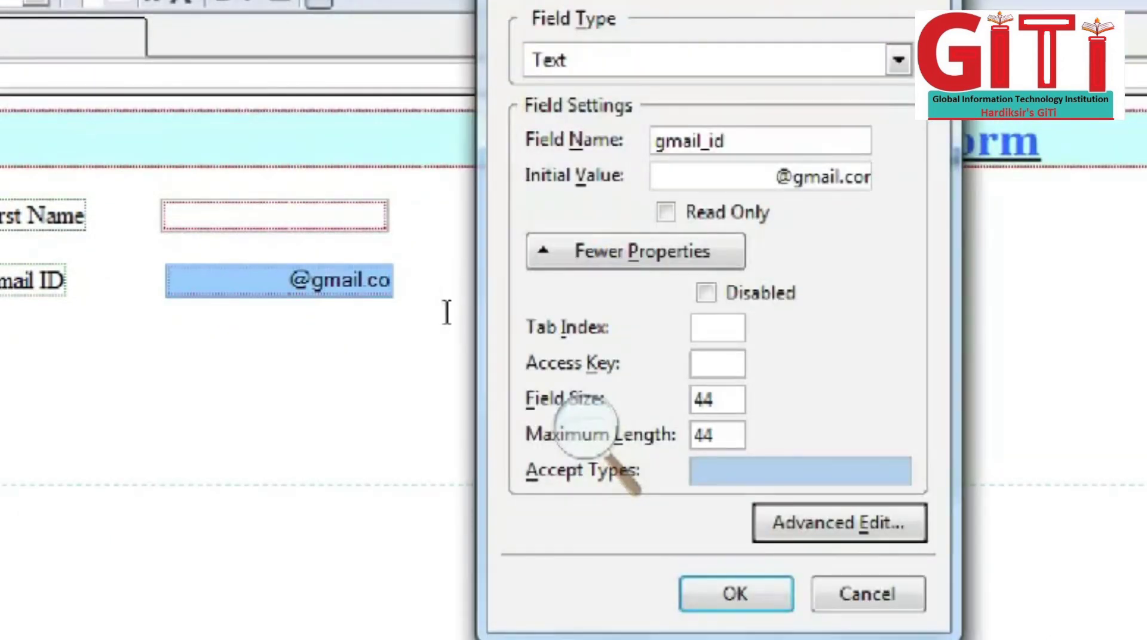
key("Tab")
key("BackSpace")
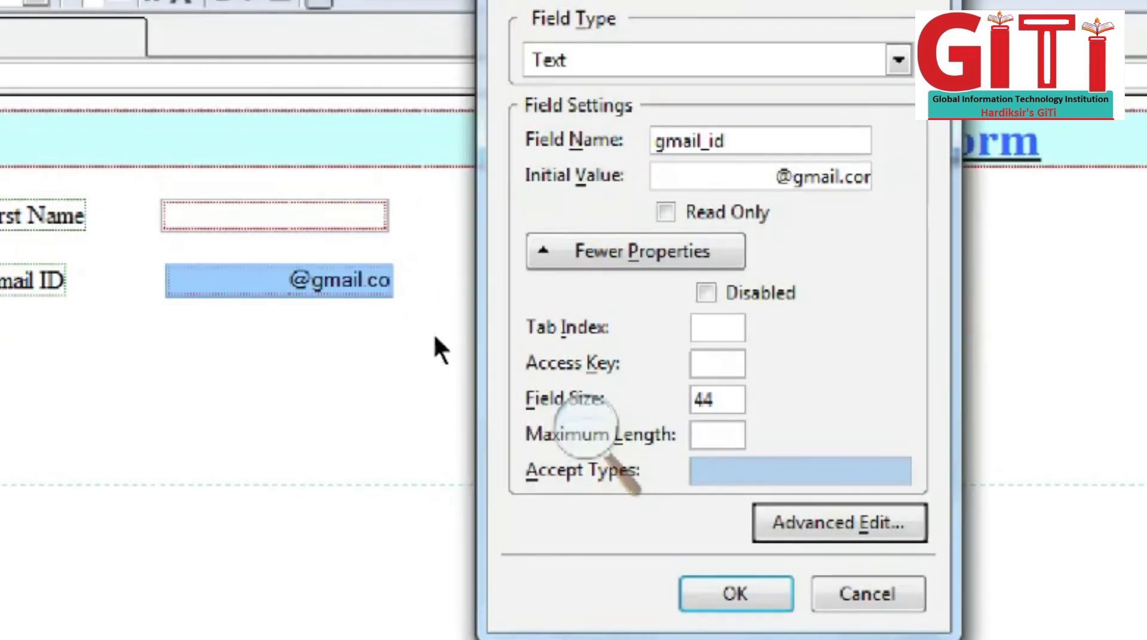
type("40")
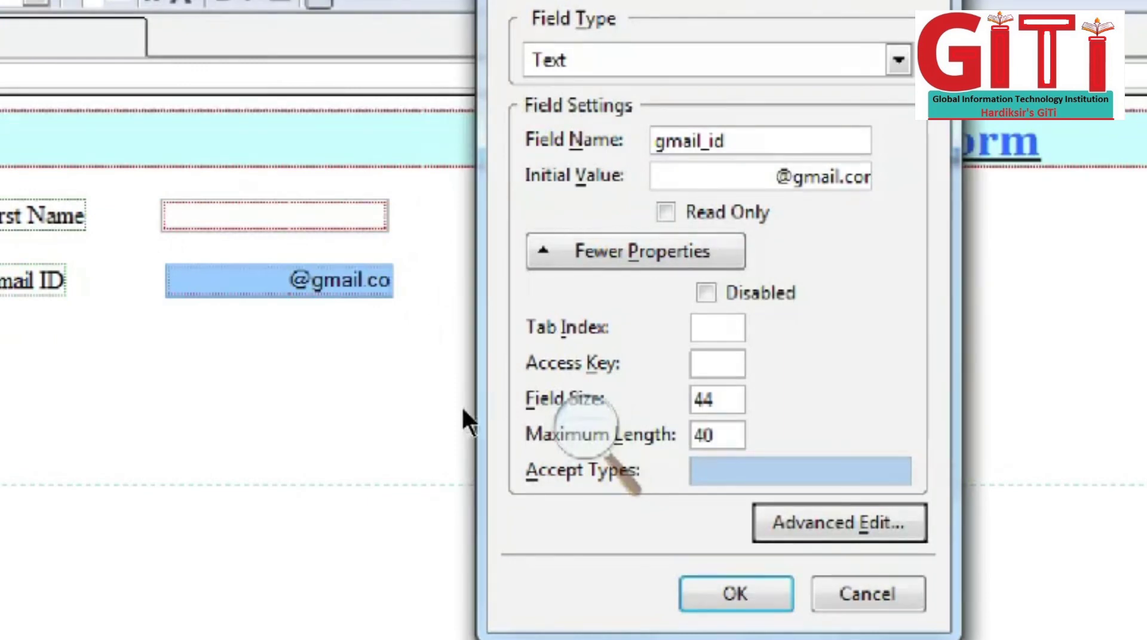
key("Return")
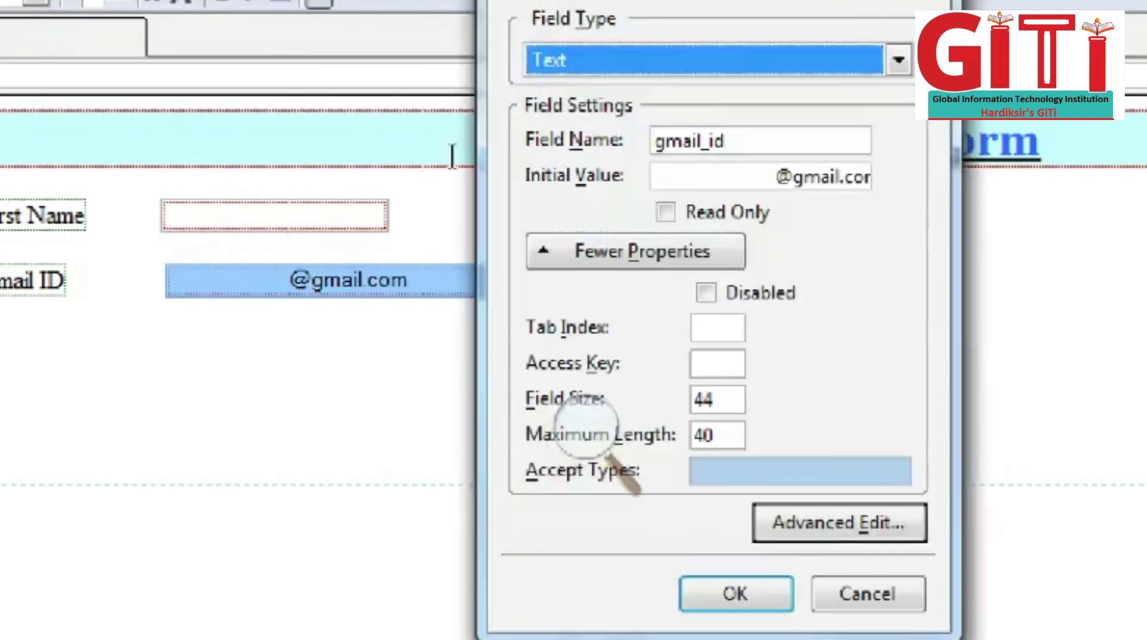
left_click(762, 177)
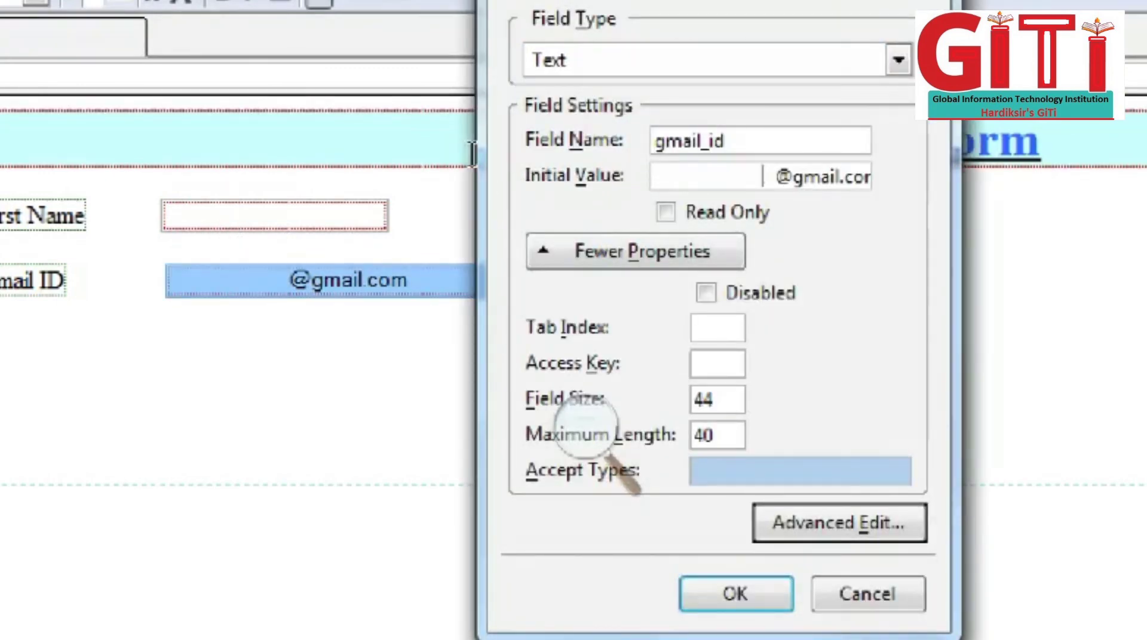
left_click(776, 177)
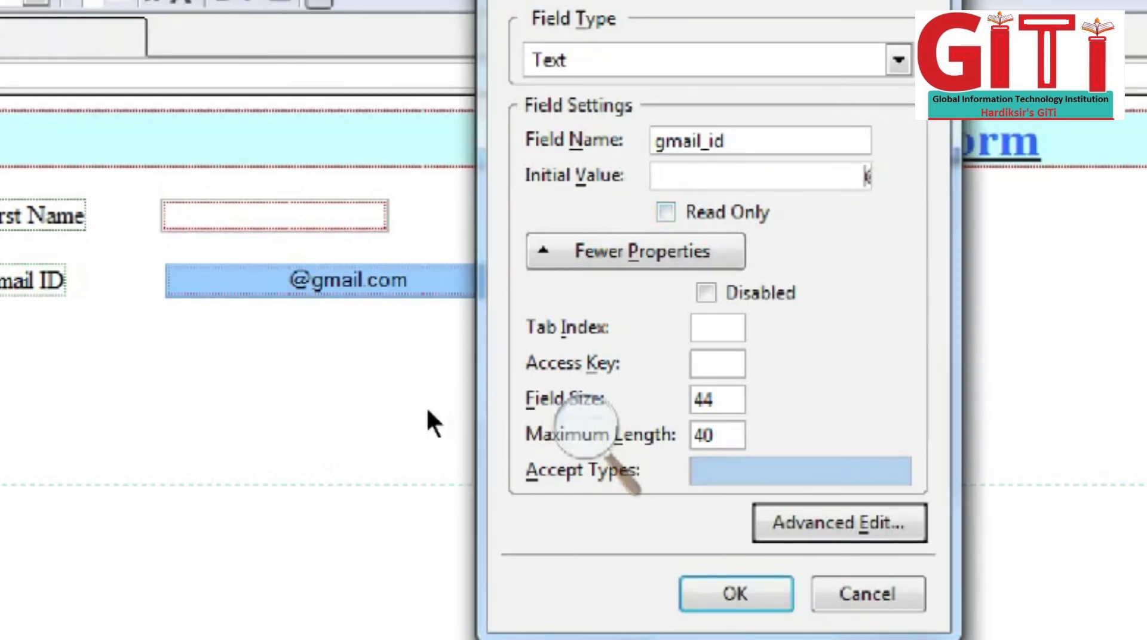
key("Return")
left_click(212, 256)
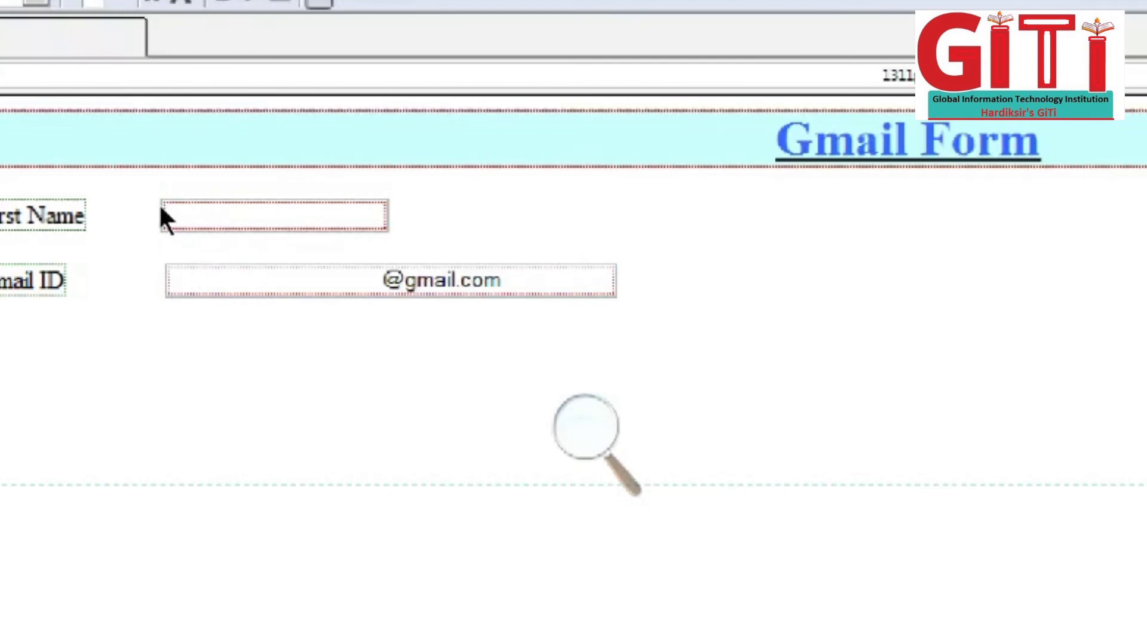
key("Tab")
key("Tab")
key("Tab")
key("Tab")
key("Tab")
key("Tab")
key("Tab")
key("Tab")
key("BackSpace")
key("BackSpace")
key("BackSpace")
key("BackSpace")
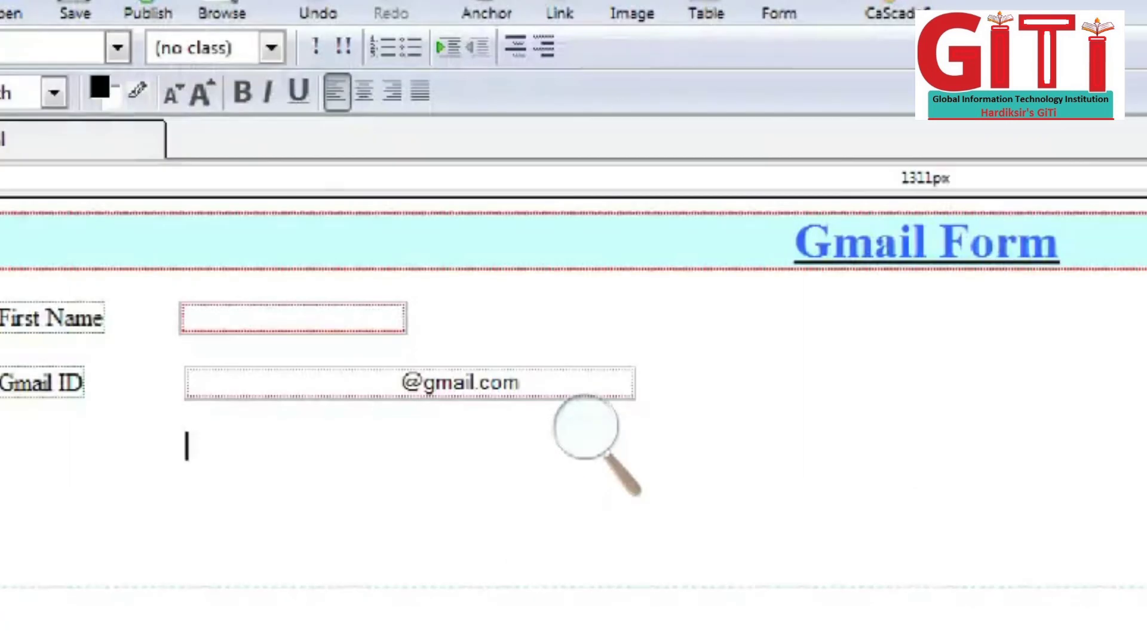
Step: Insert a Submit Button form field with field name Submit and value Submit
left_click(47, 1)
mouse_move(89, 35)
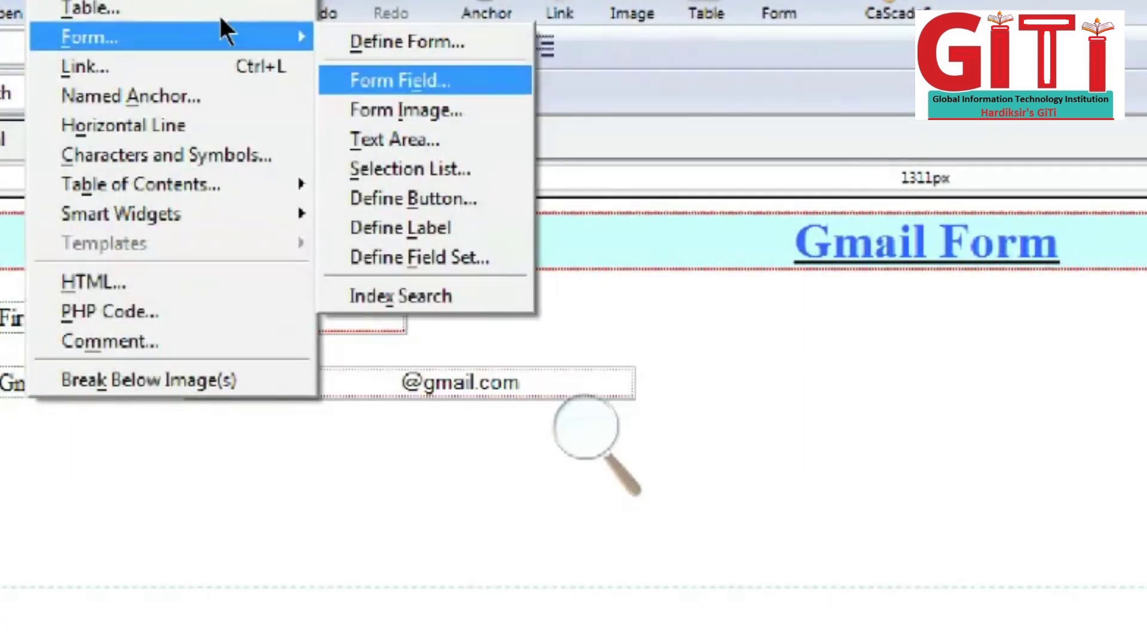
key("Return")
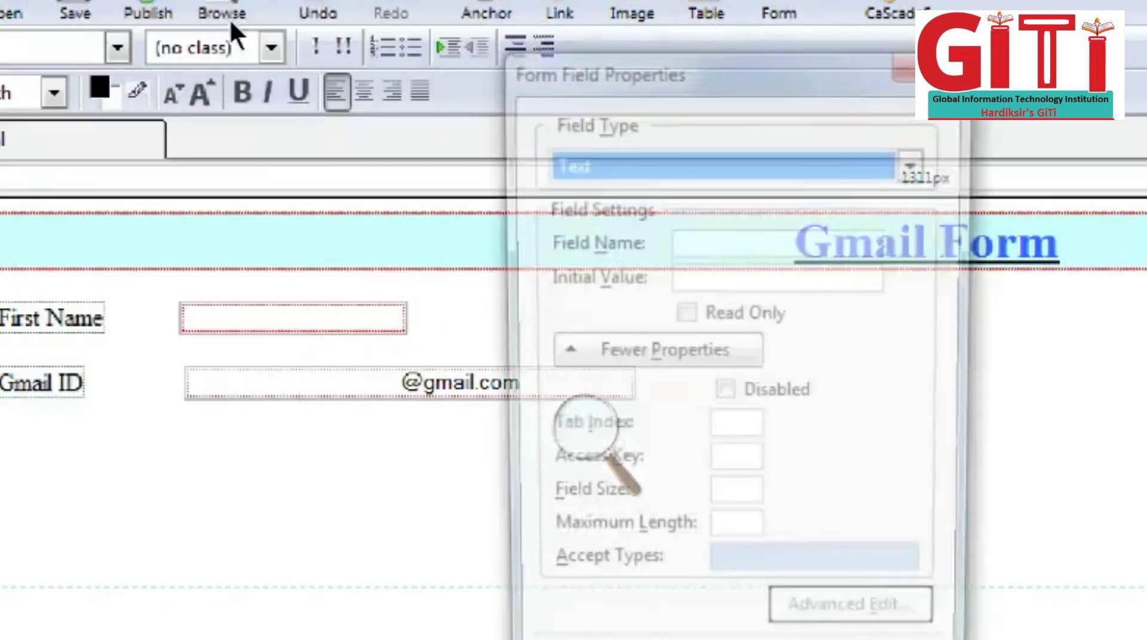
key("alt+Down")
key("Down")
key("Down")
key("Down")
key("Down")
key("Return")
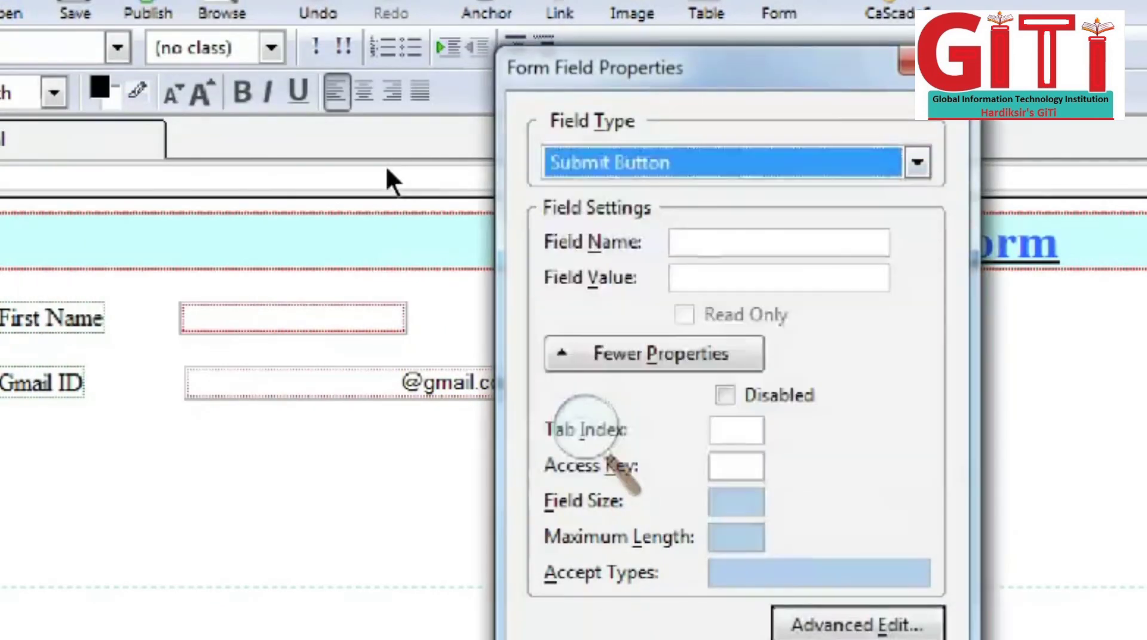
key("Tab")
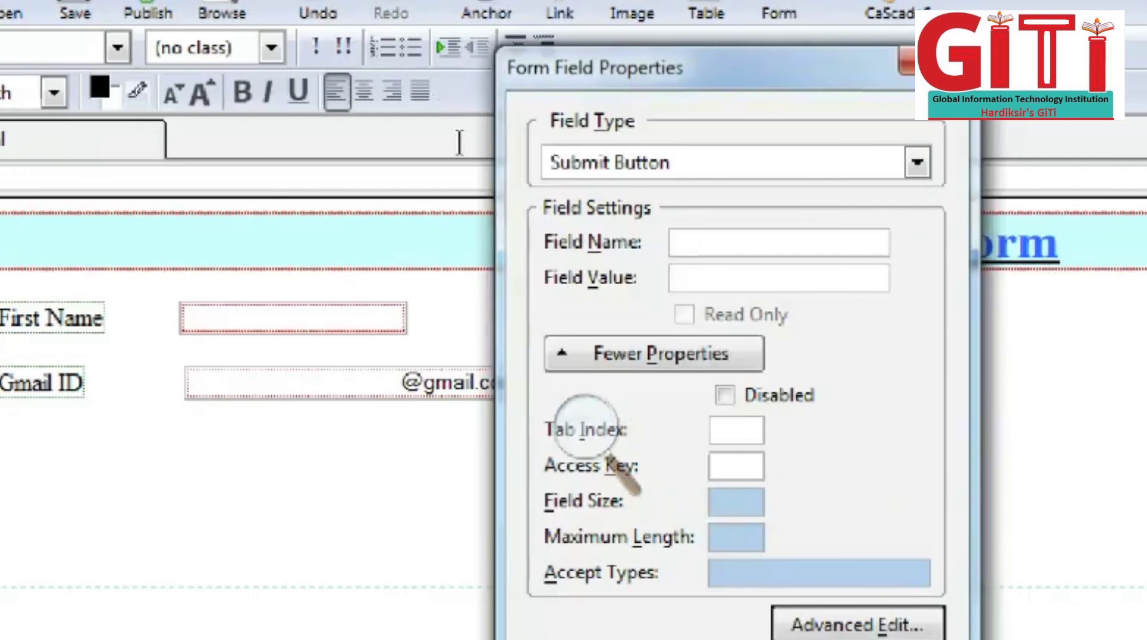
type("Submit")
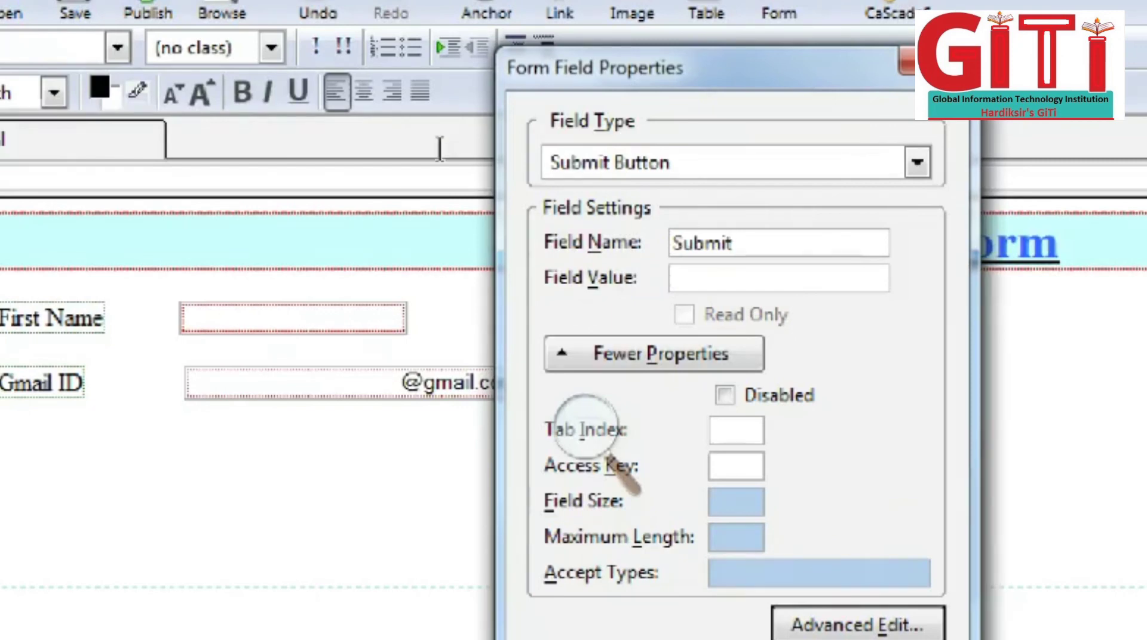
key("Tab")
type("Sub")
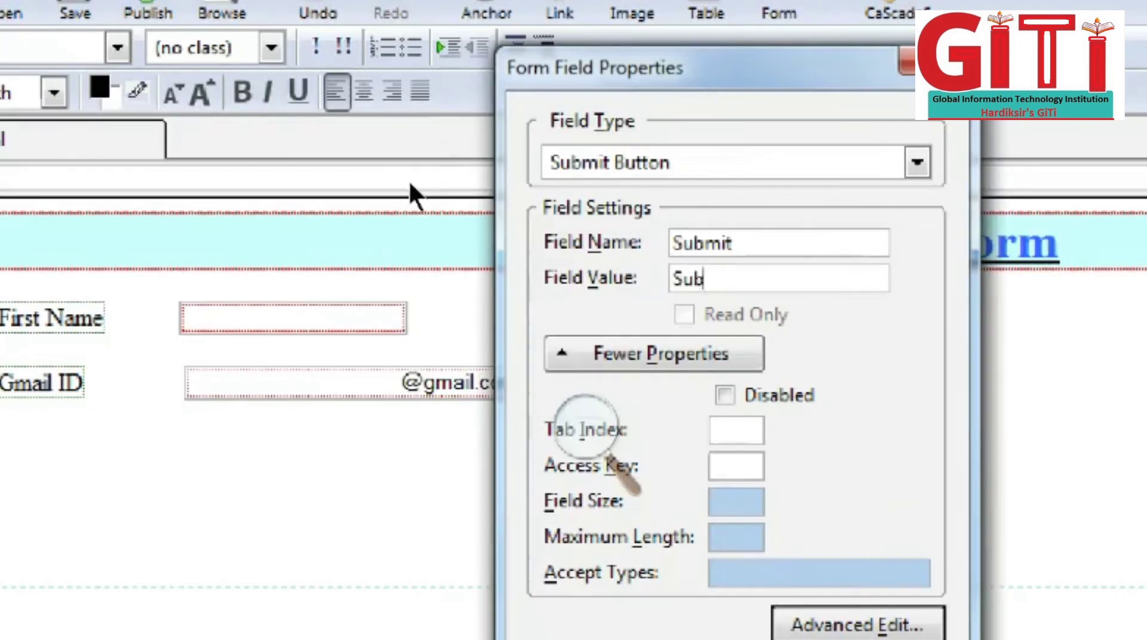
type("mit")
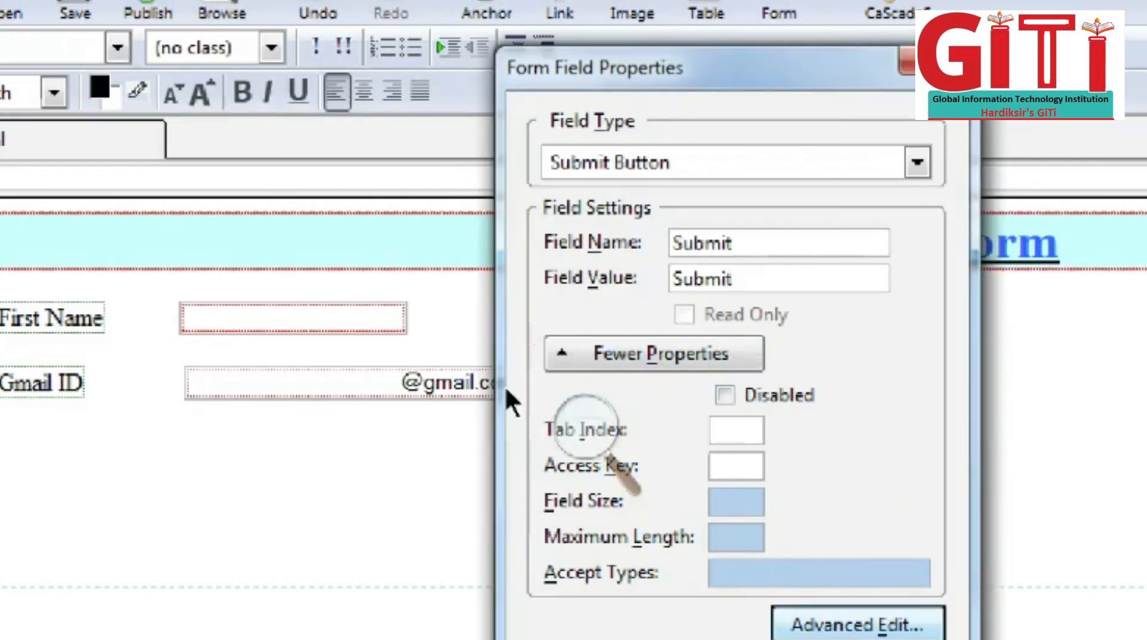
key("Return")
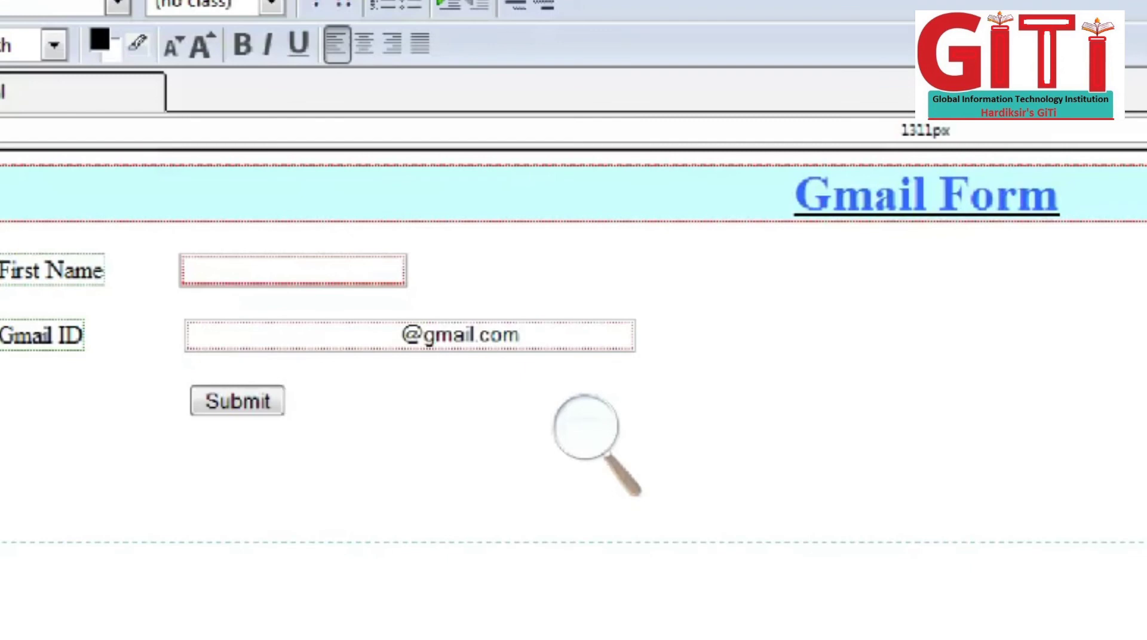
Step: Colour the First Name and Gmail ID label text orange (#FF6600) through Format > Text Color
left_click_drag(1, 335, 8, 231)
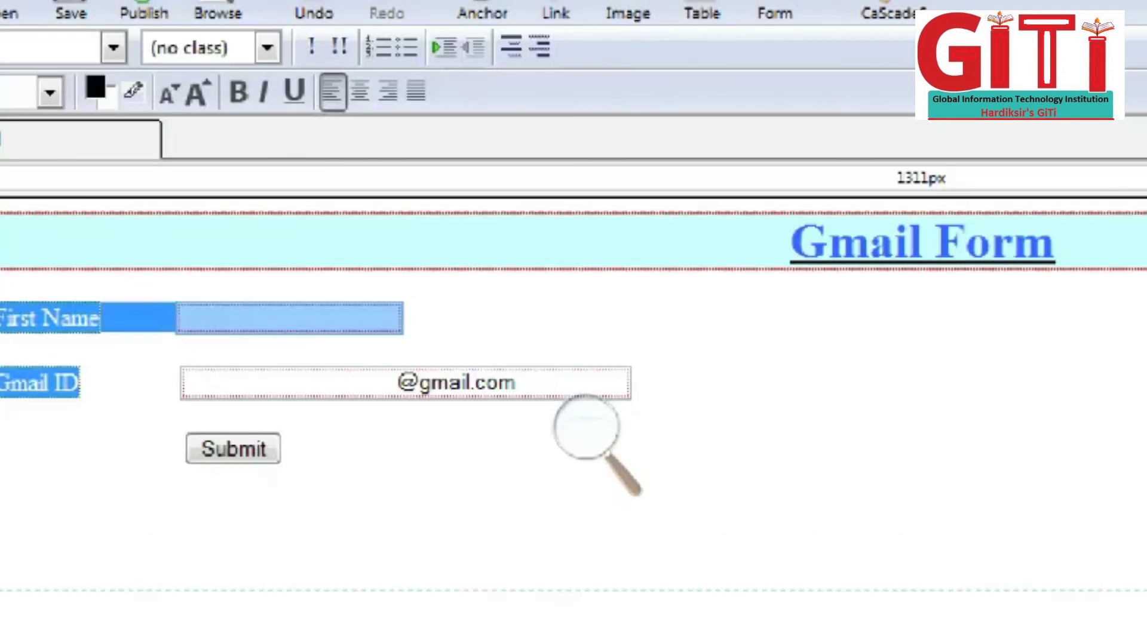
left_click(99, 0)
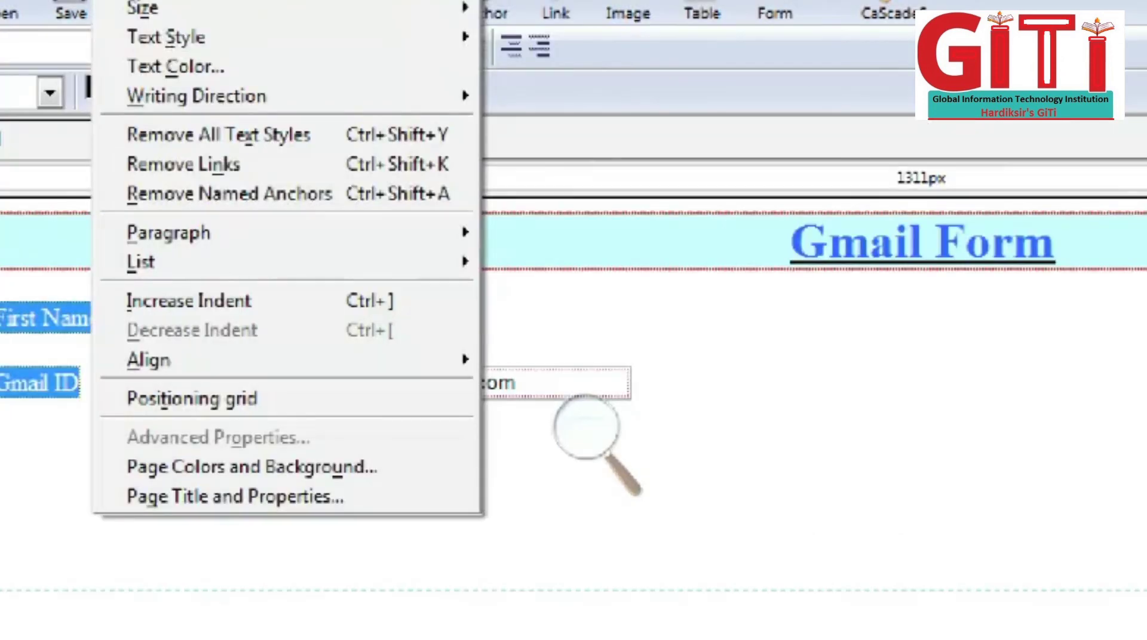
mouse_move(103, 31)
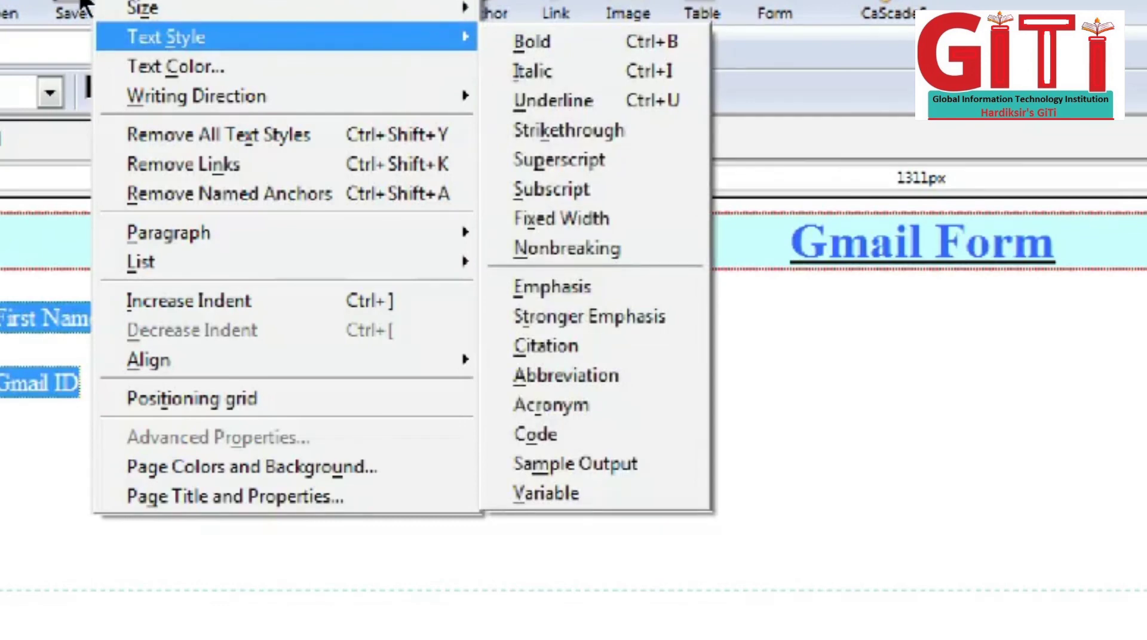
key("Down")
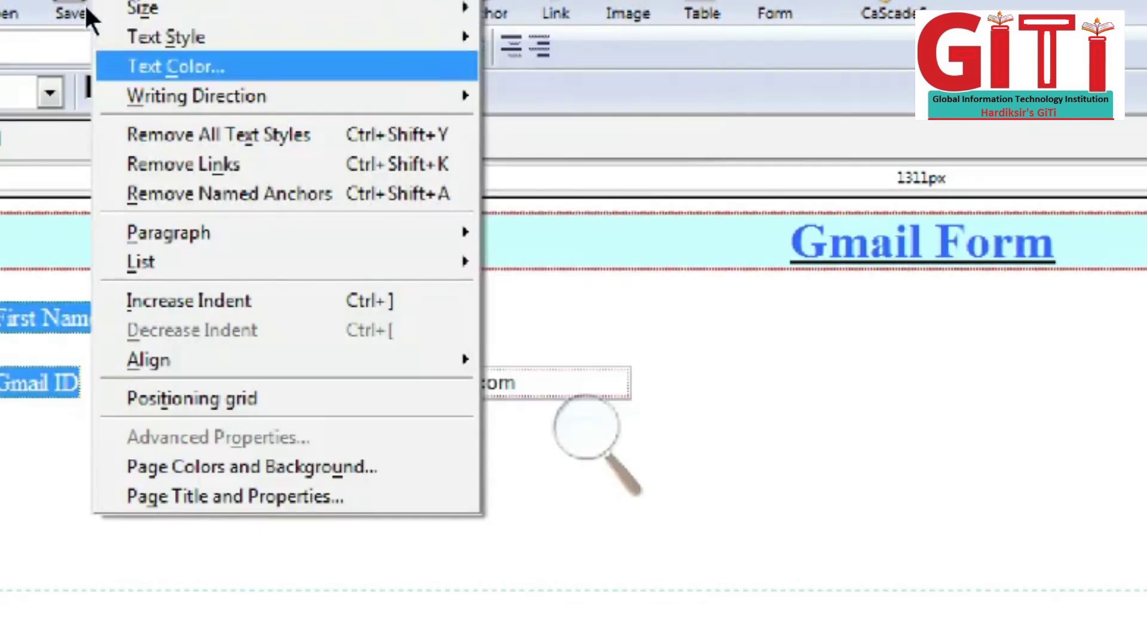
key("Return")
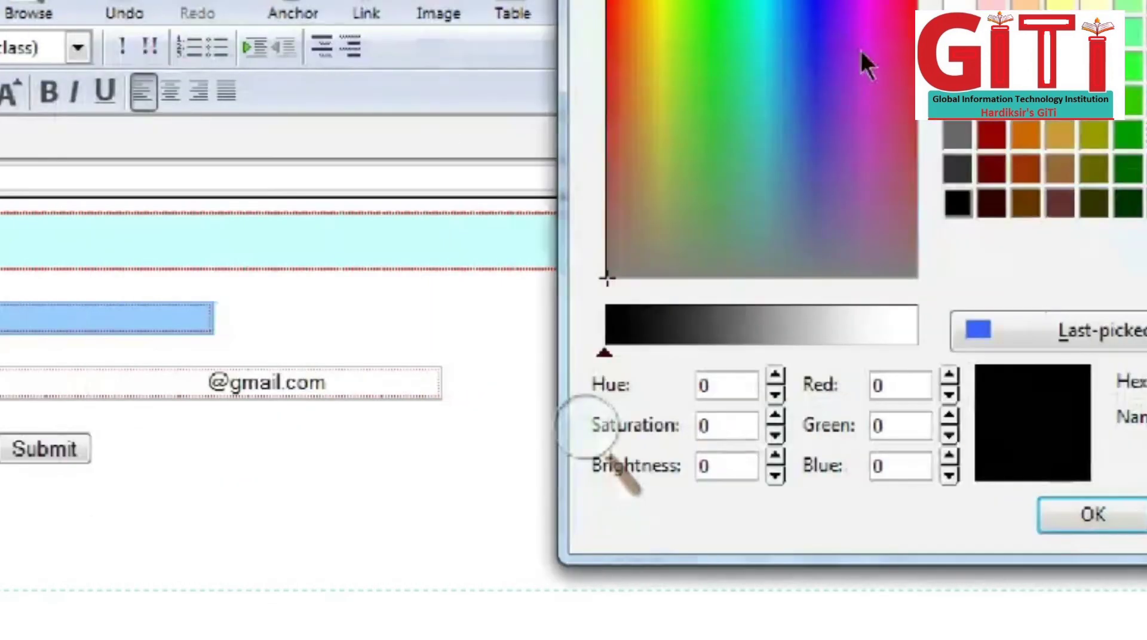
left_click(870, 47)
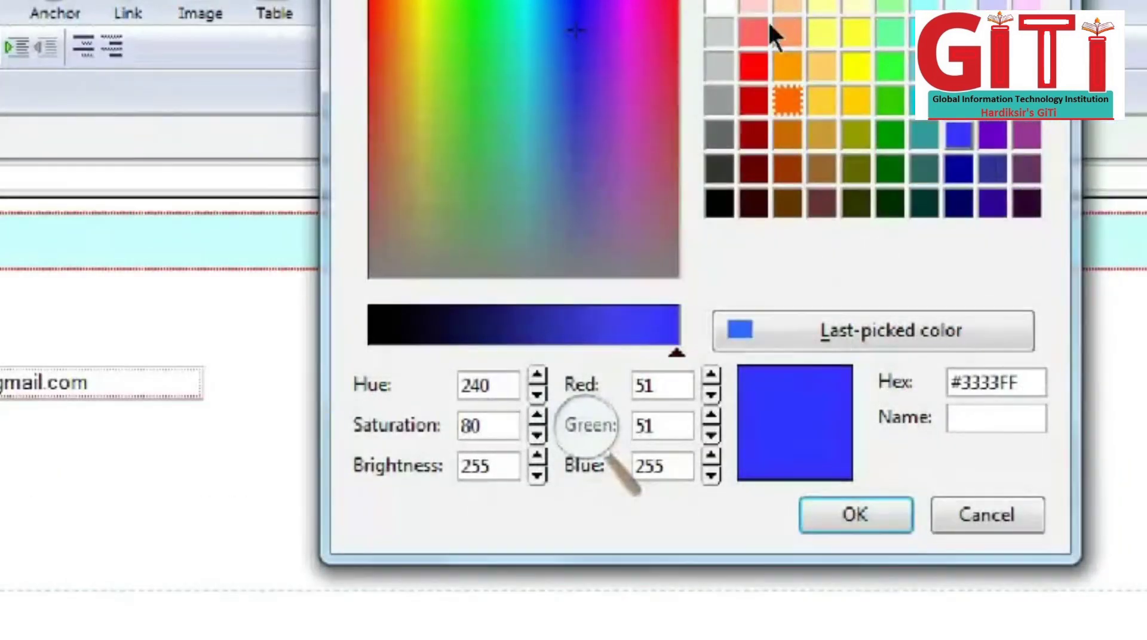
left_click(788, 101)
key("Return")
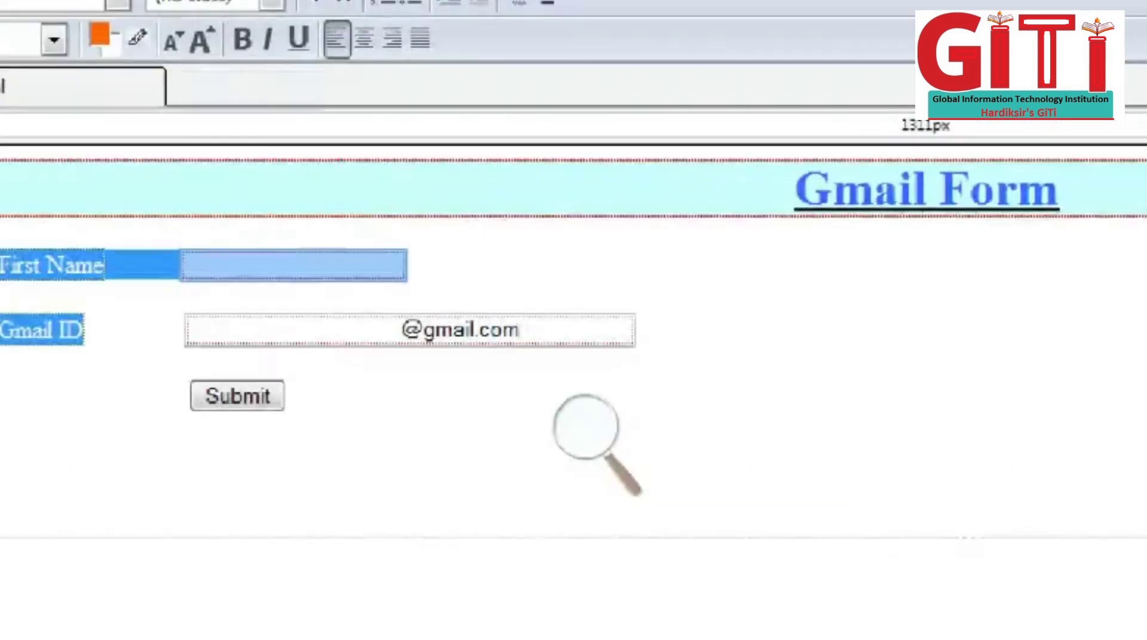
left_click(2, 302)
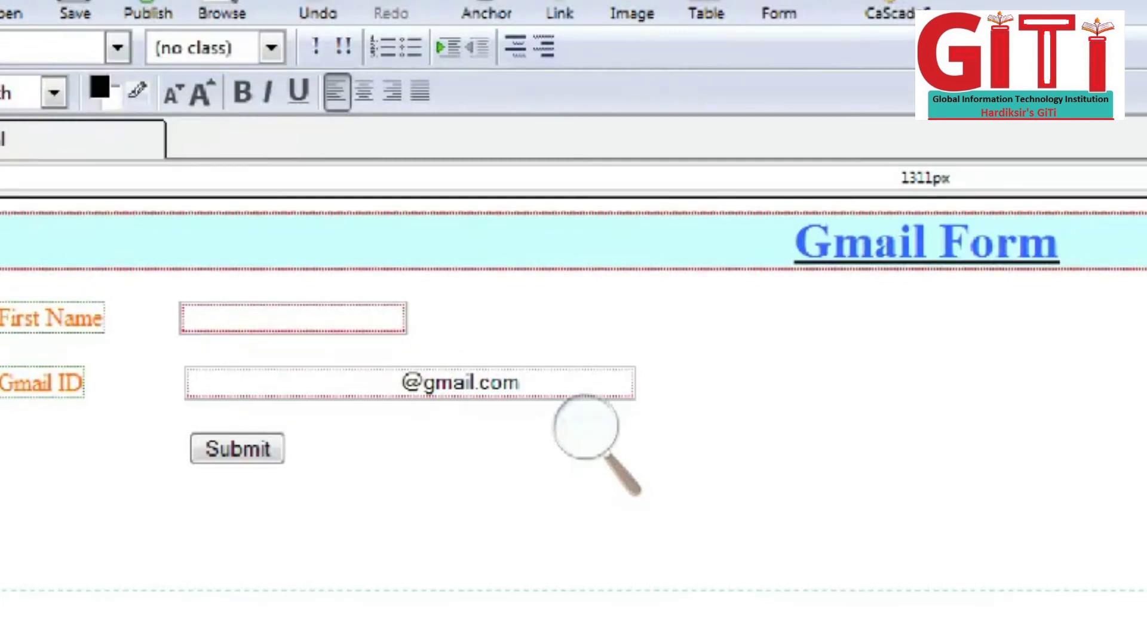
Step: Set a pale yellow page background in Page Colors and Background
left_click(123, 2)
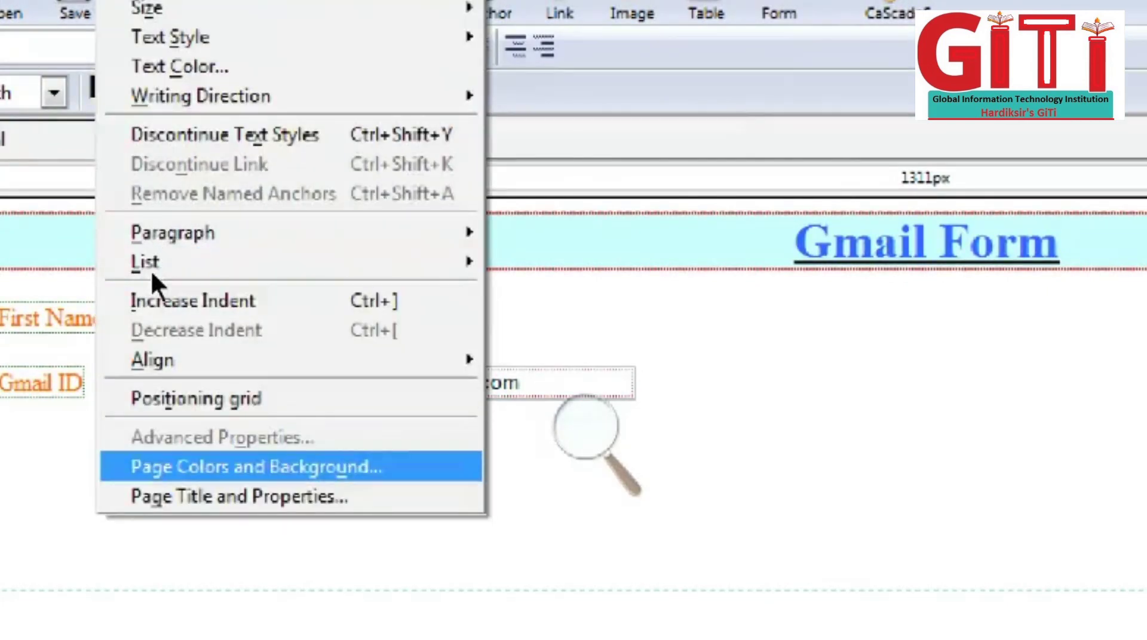
key("Return")
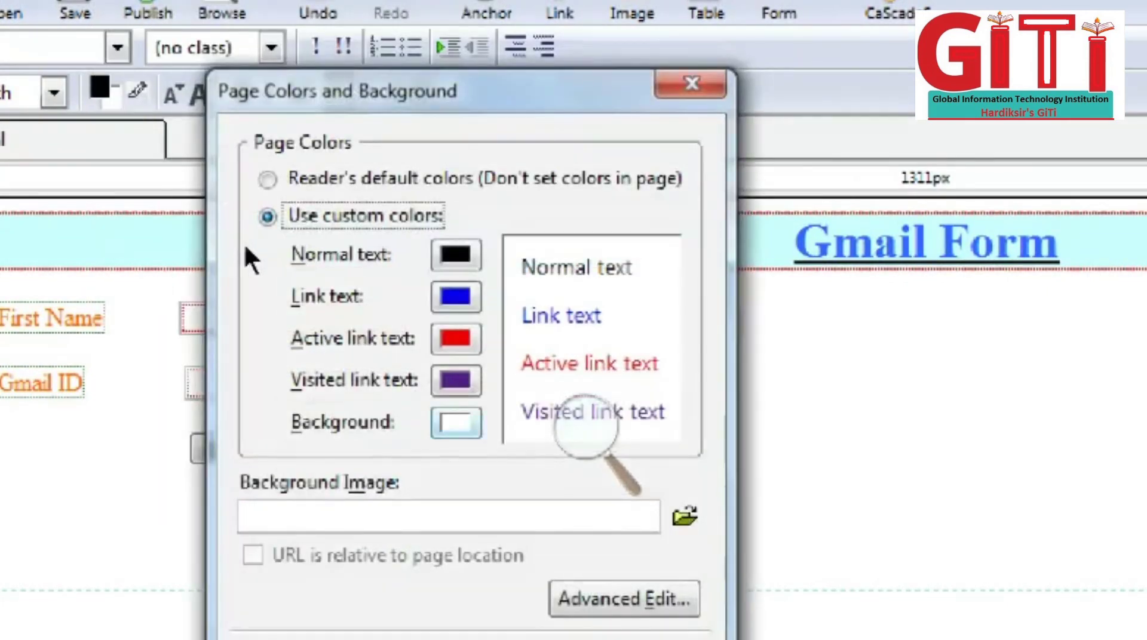
key("alt+b")
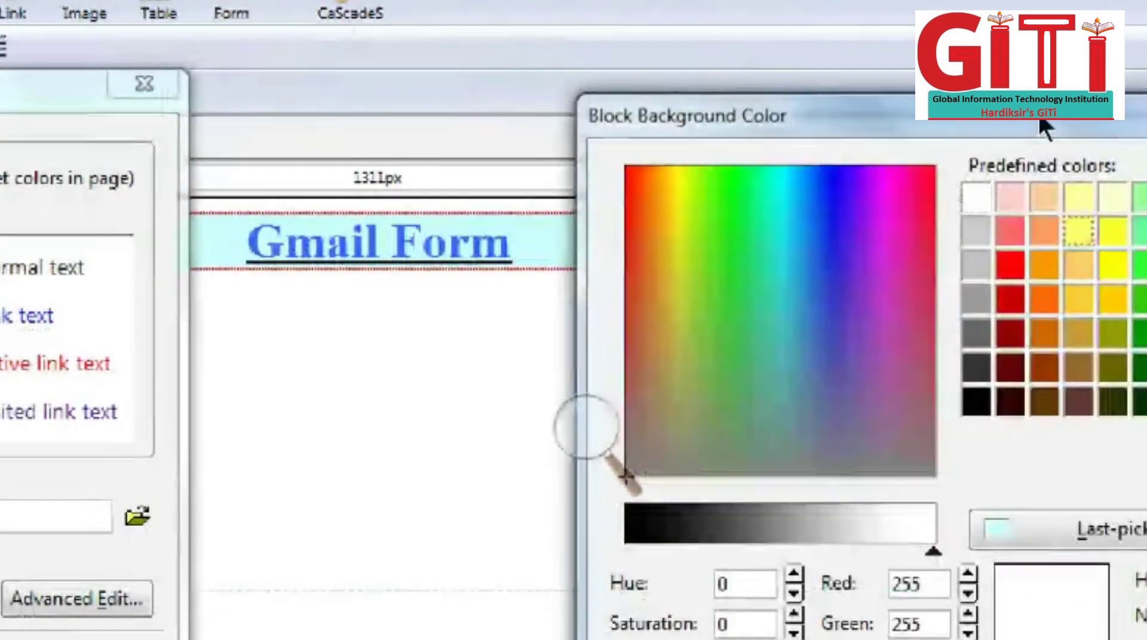
left_click(1079, 197)
key("Return")
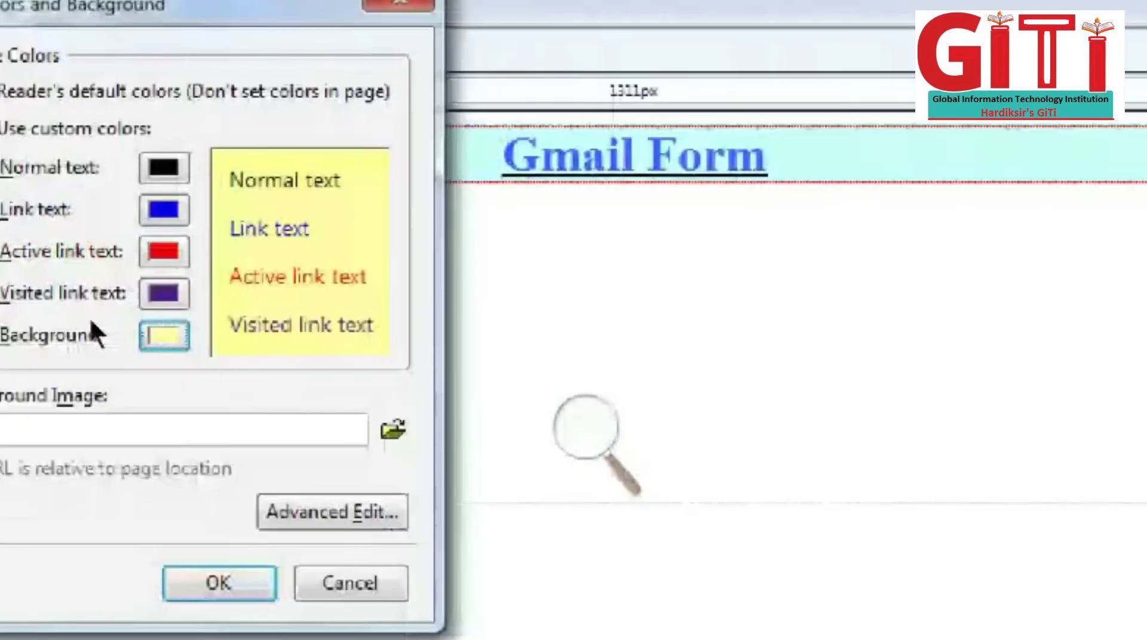
key("Return")
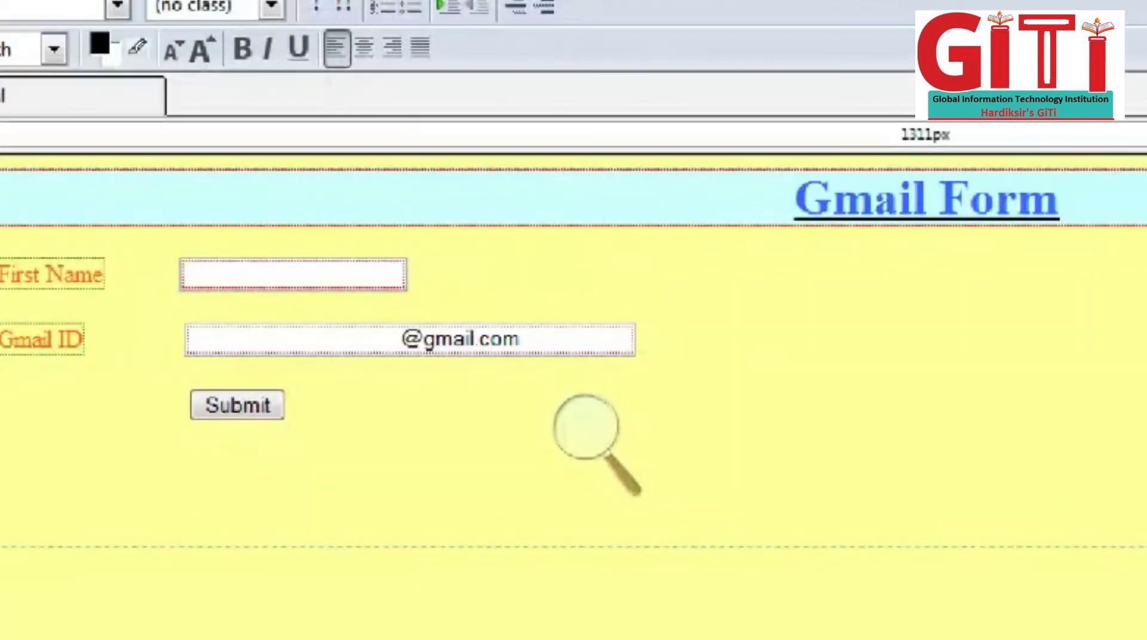
left_click_drag(0, 263, 84, 347)
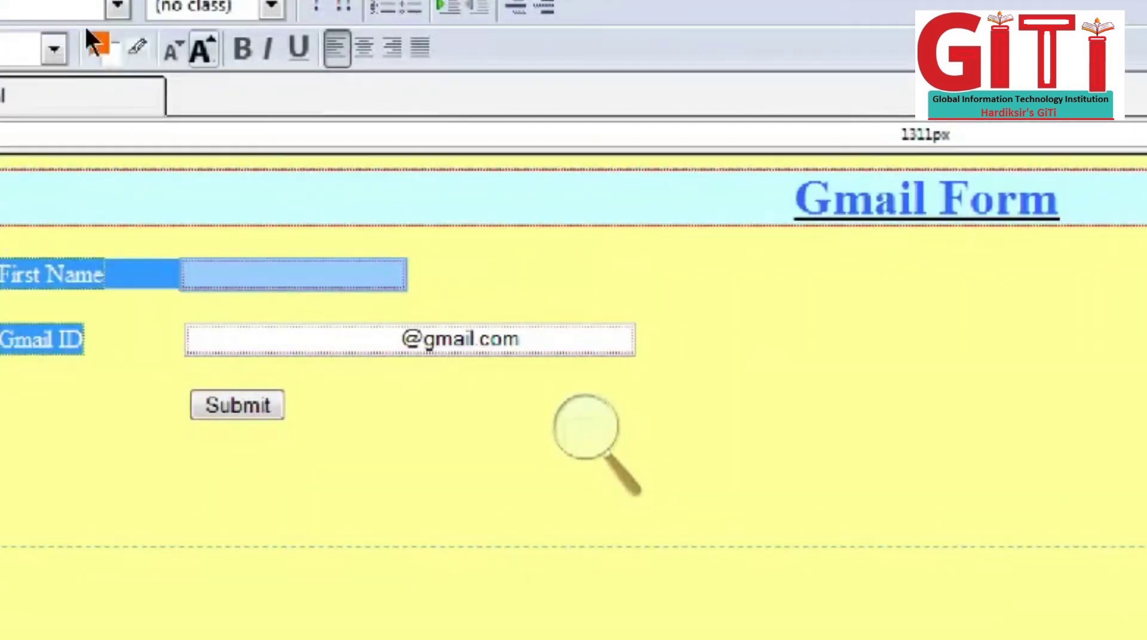
Step: Bold the selected labels, shift the fields right, and add two blank lines above Submit
key("ctrl+b")
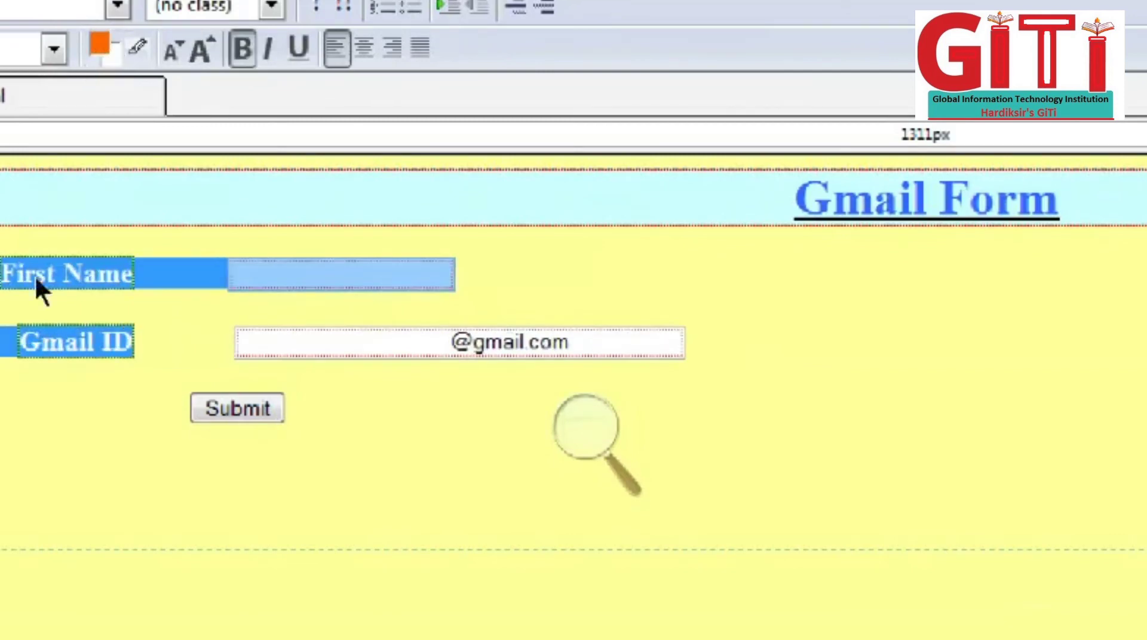
key("Down")
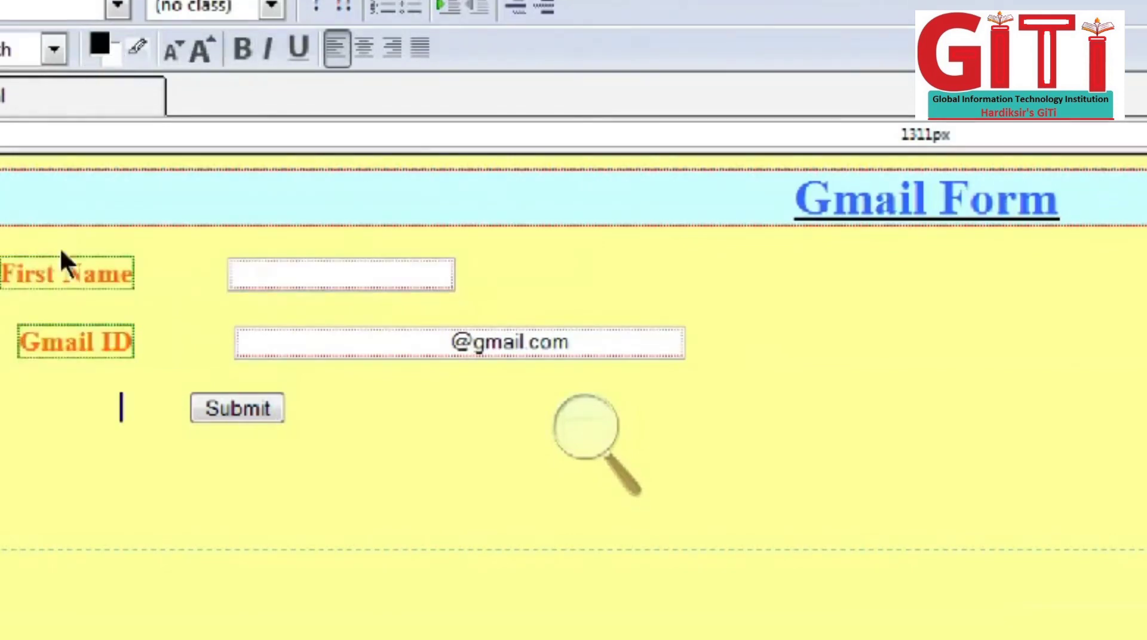
key("Right")
key("Right")
key("Right")
key("Right")
key("Right")
key("Right")
key("Right")
key("Right")
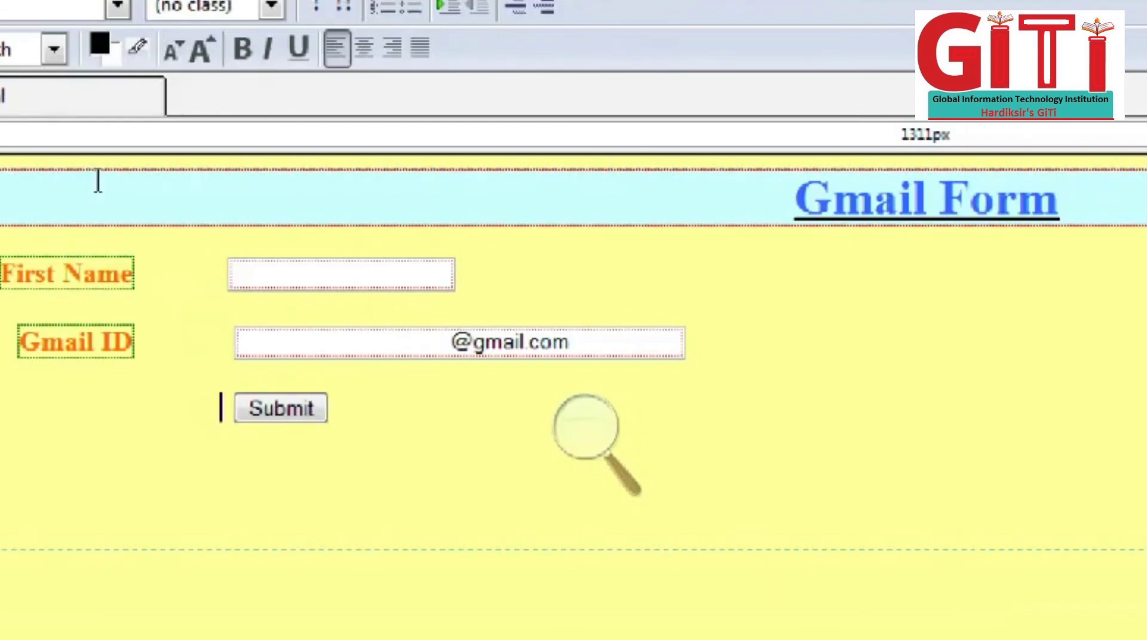
key("Up")
key("Up")
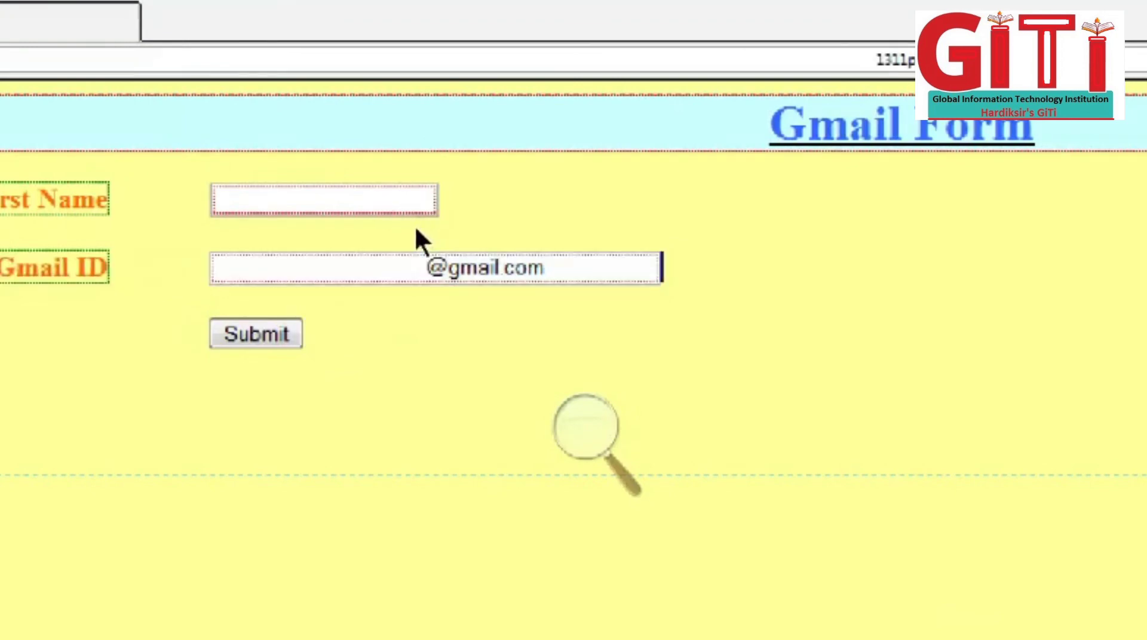
key("Return")
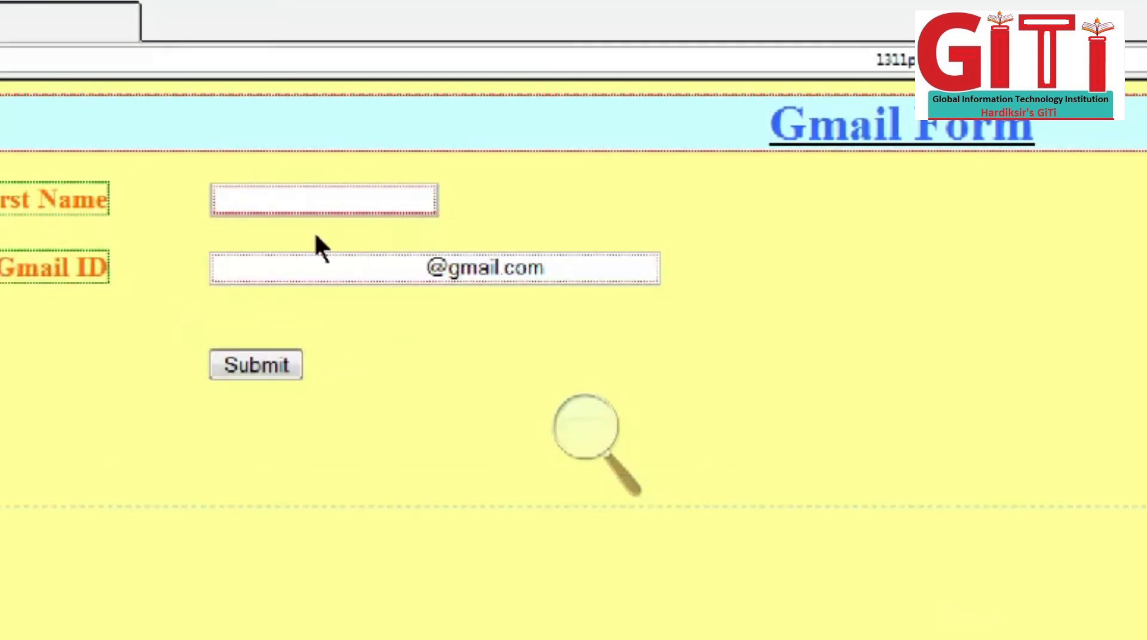
key("Return")
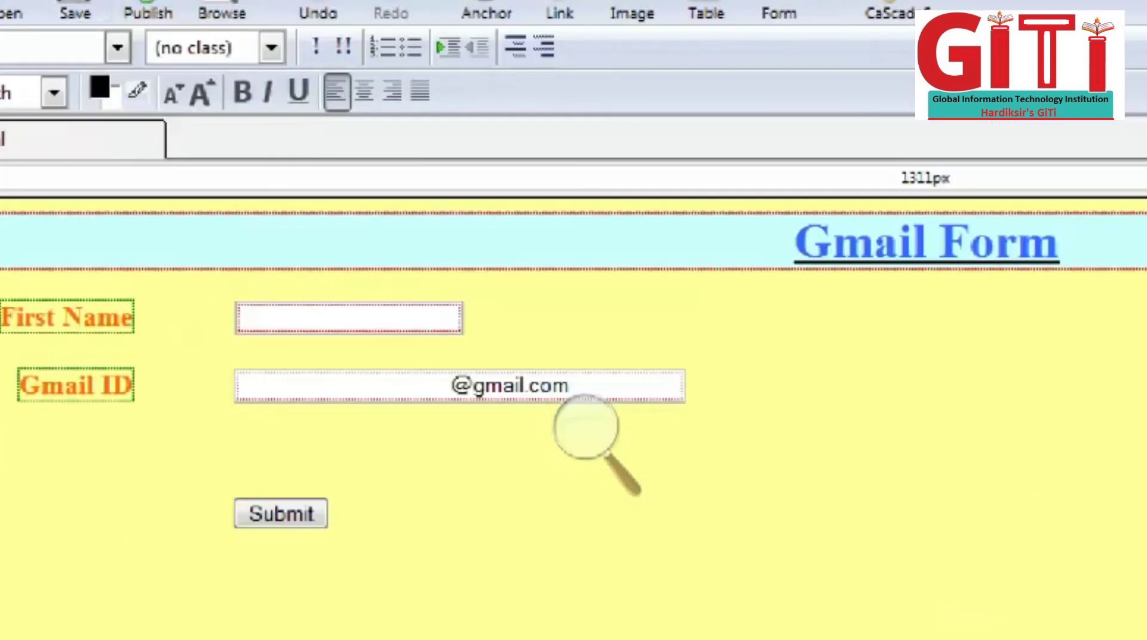
Step: Type the label 'Password' on the blank row under Gmail ID and bold it
left_click(60, 3)
mouse_move(233, 29)
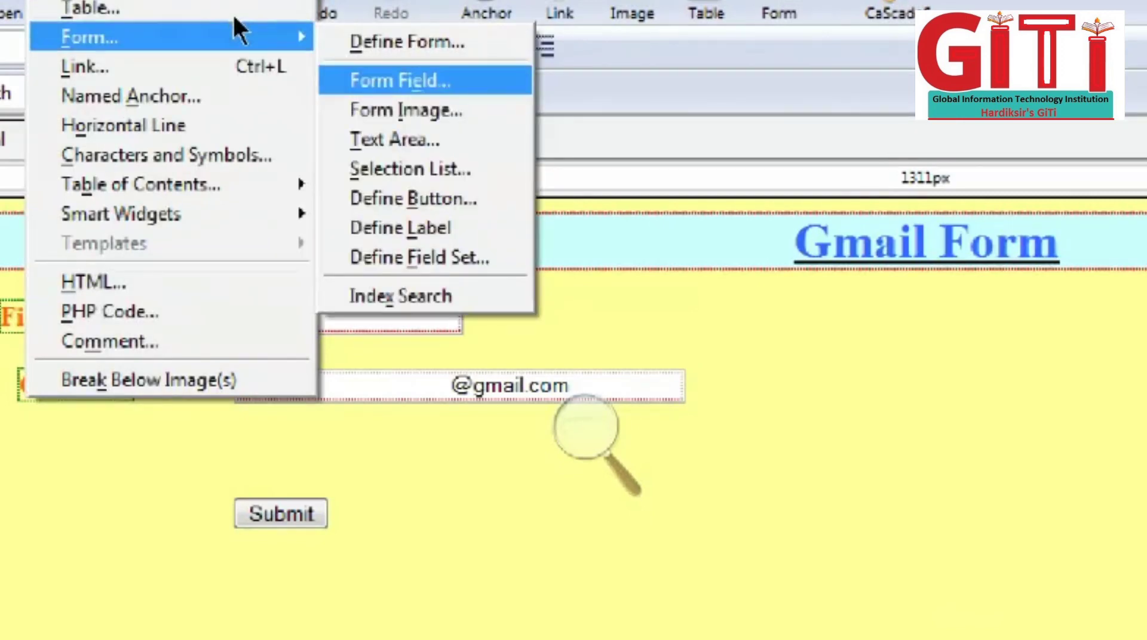
key("Down")
key("Down")
key("Down")
key("Down")
key("Down")
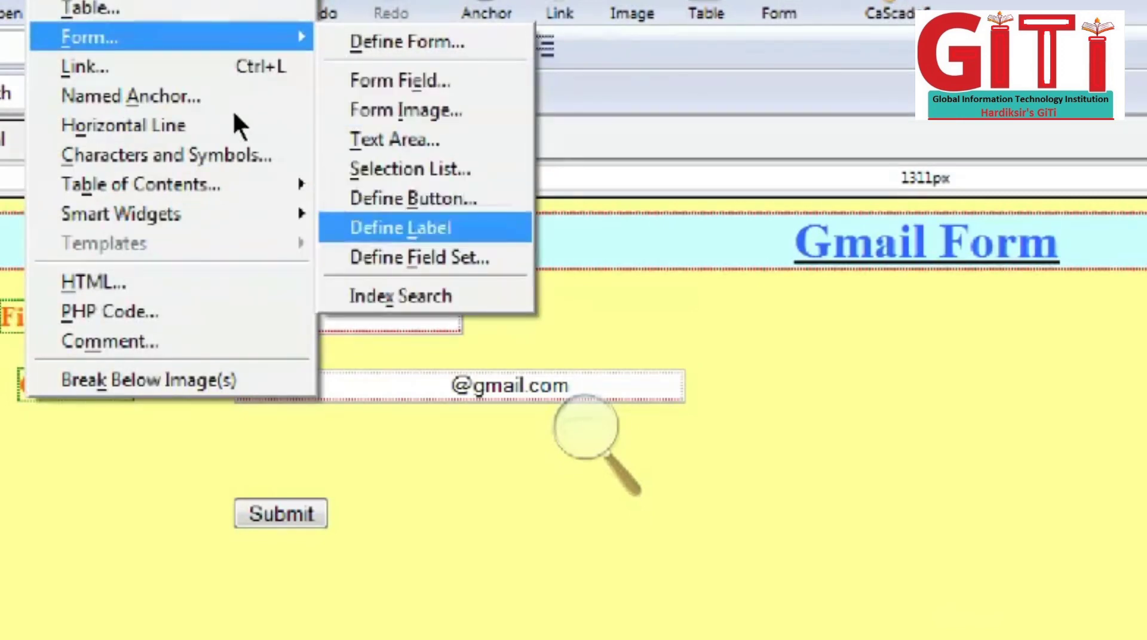
key("Escape")
key("Escape")
type("Padd")
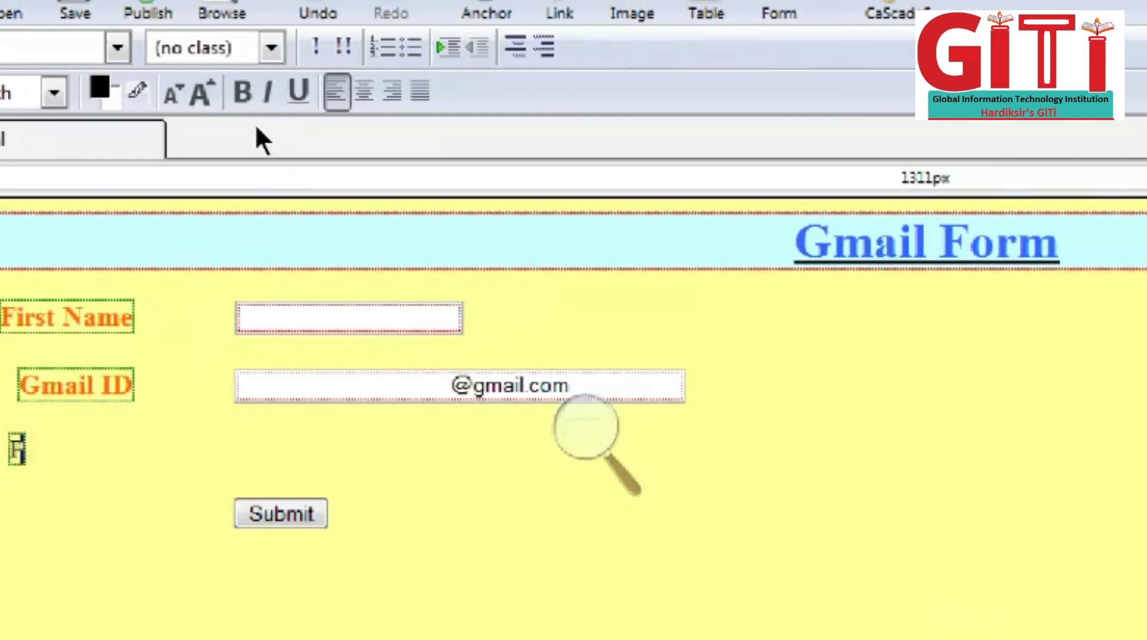
key("BackSpace")
key("BackSpace")
key("BackSpace")
key("BackSpace")
type("Password")
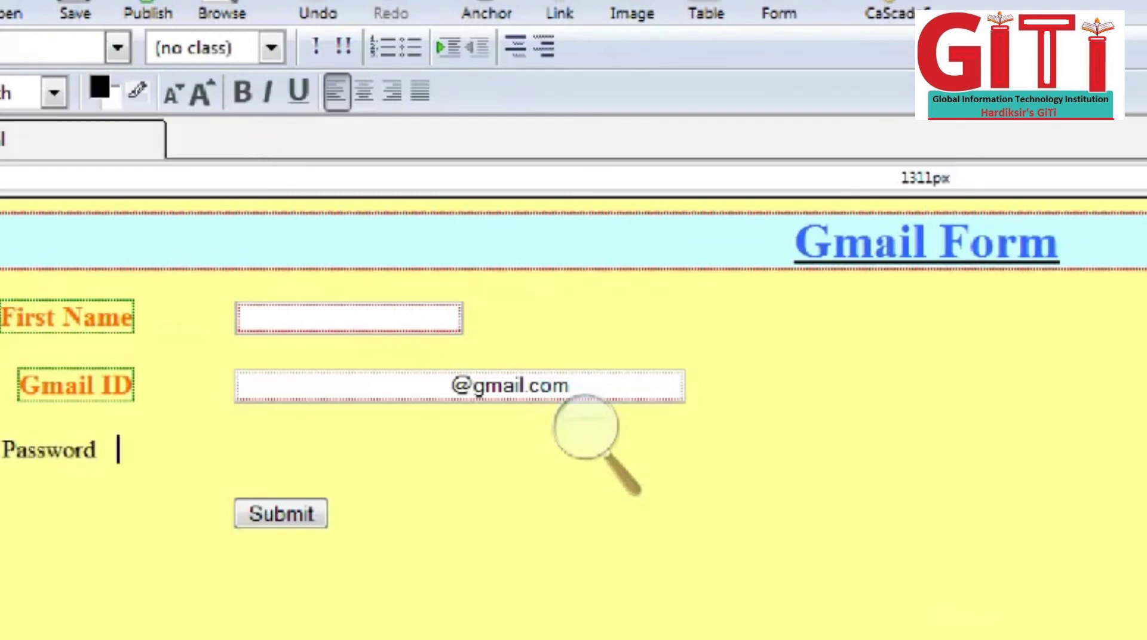
key("ctrl+b")
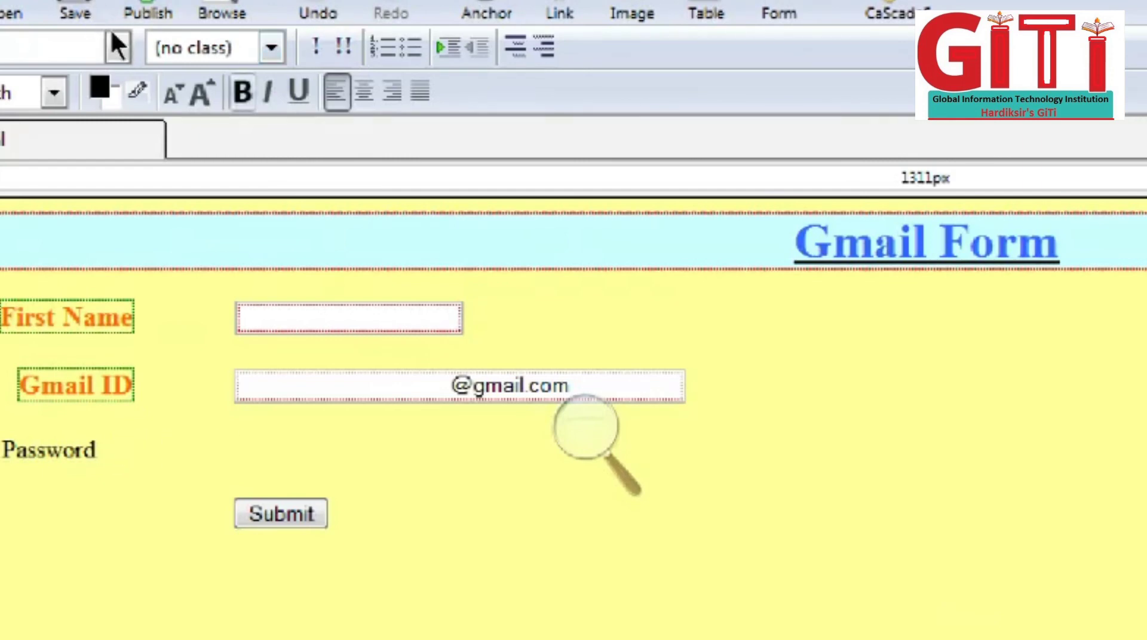
Step: Start a Password-type form field named pwd with field size 8
left_click(50, 0)
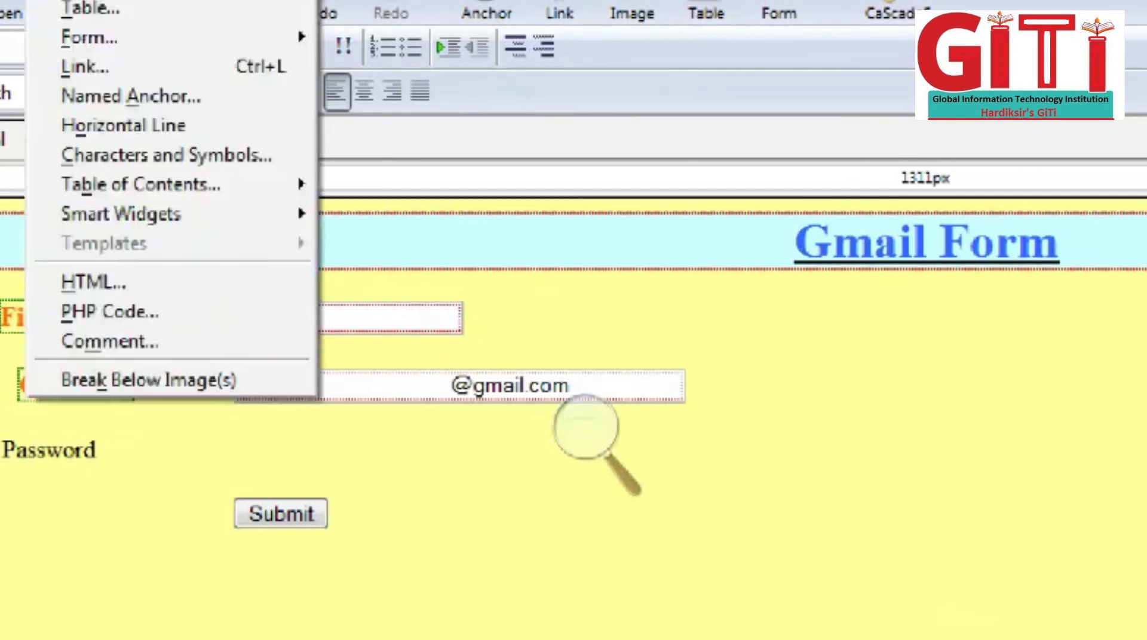
mouse_move(154, 23)
key("Down")
key("Down")
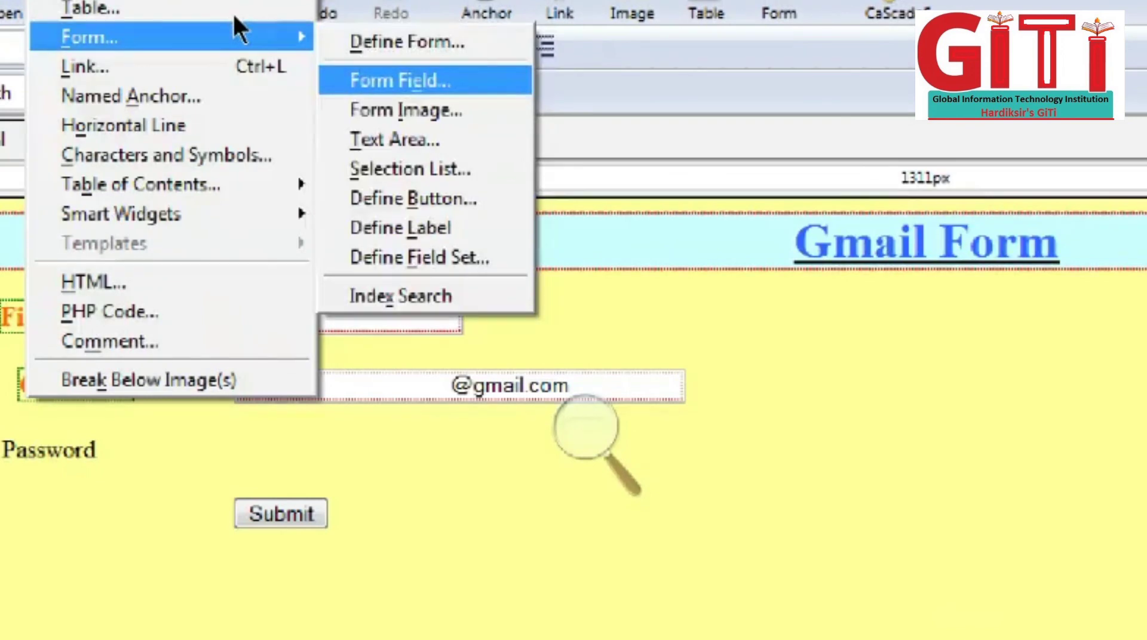
key("Return")
key("alt+Down")
key("Down")
key("Down")
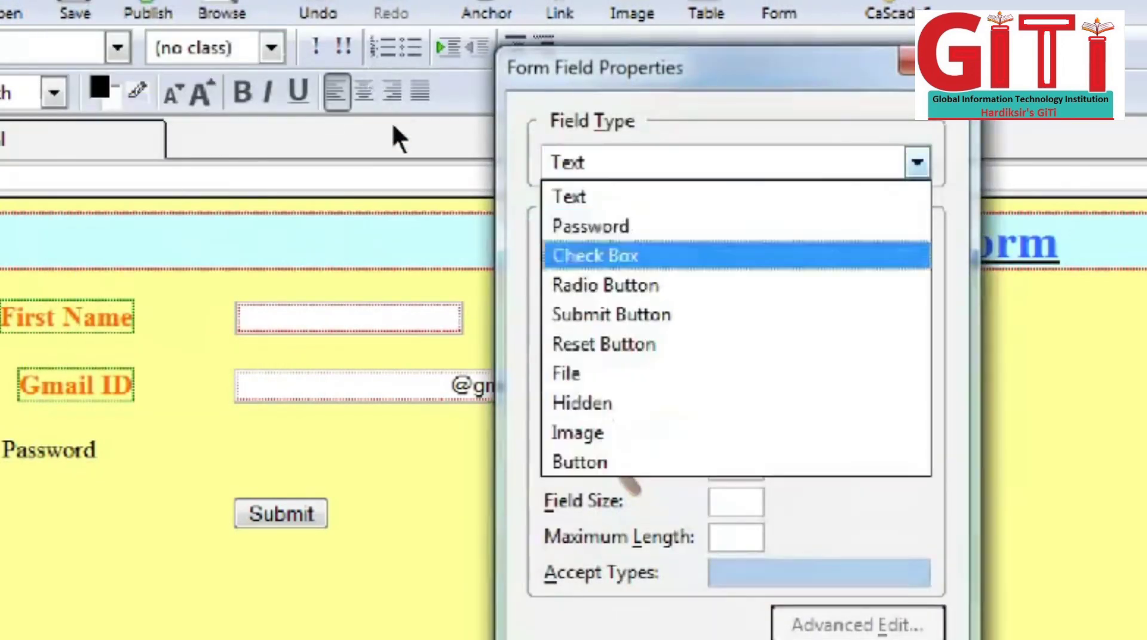
key("Up")
key("Return")
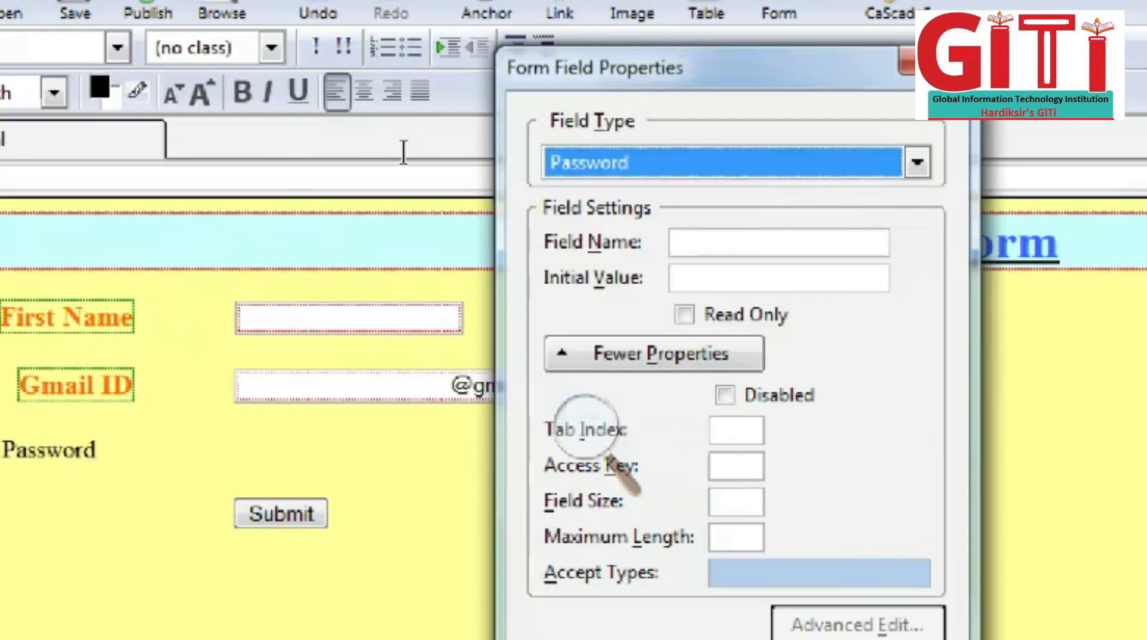
key("Tab")
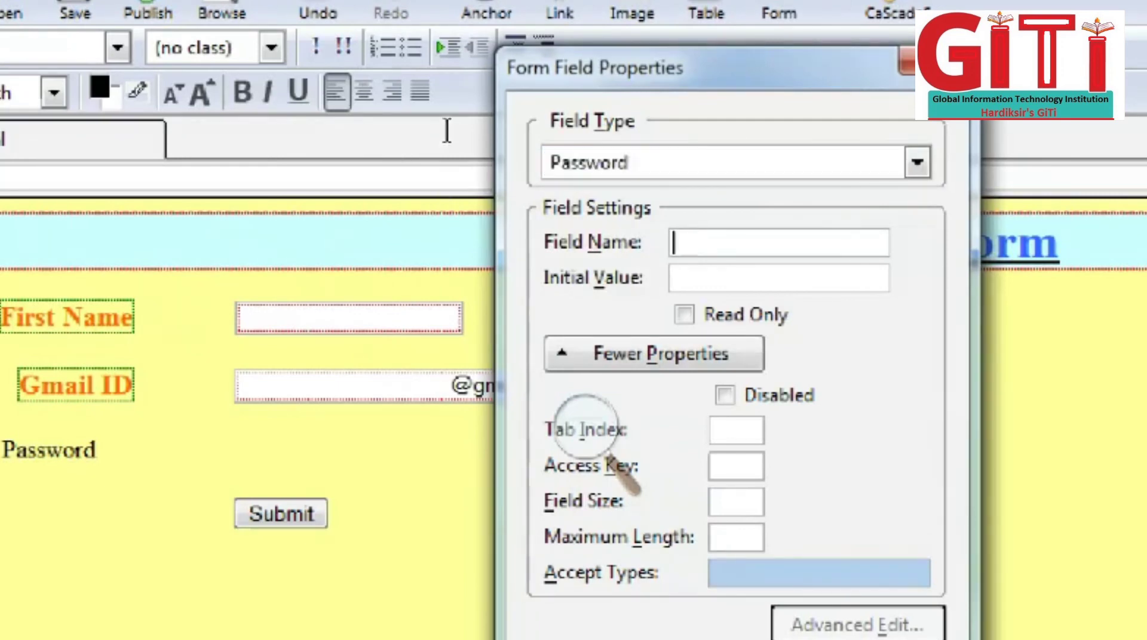
type("pwd")
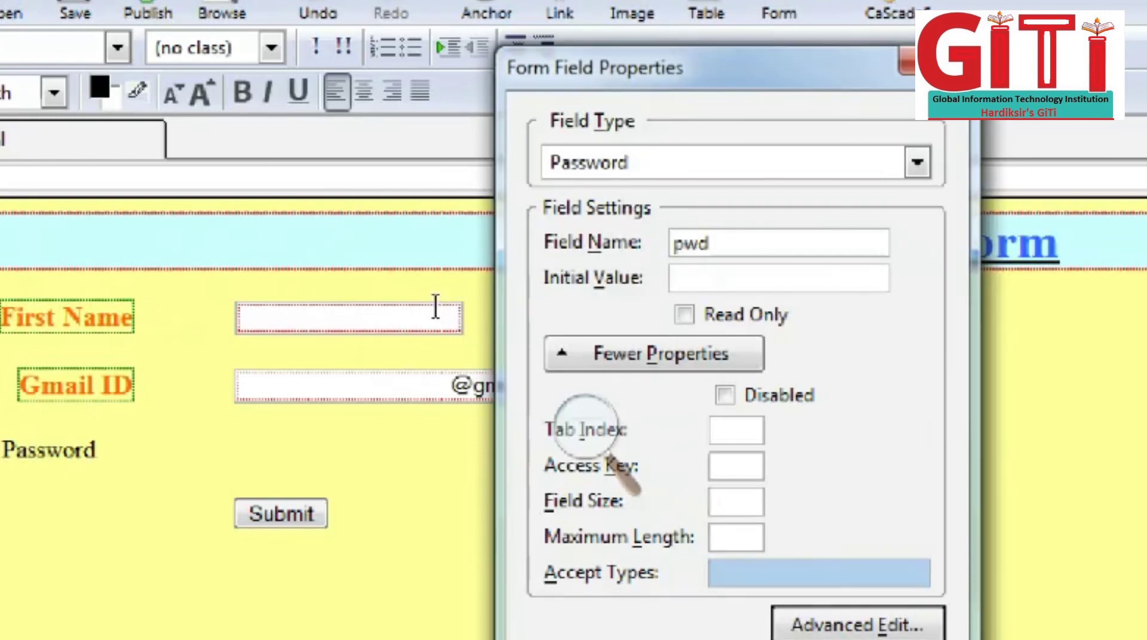
type("8")
key("Tab")
Step: Finish the pwd field with maximum length 8, then enlarge the Password label and colour it orange
type("8")
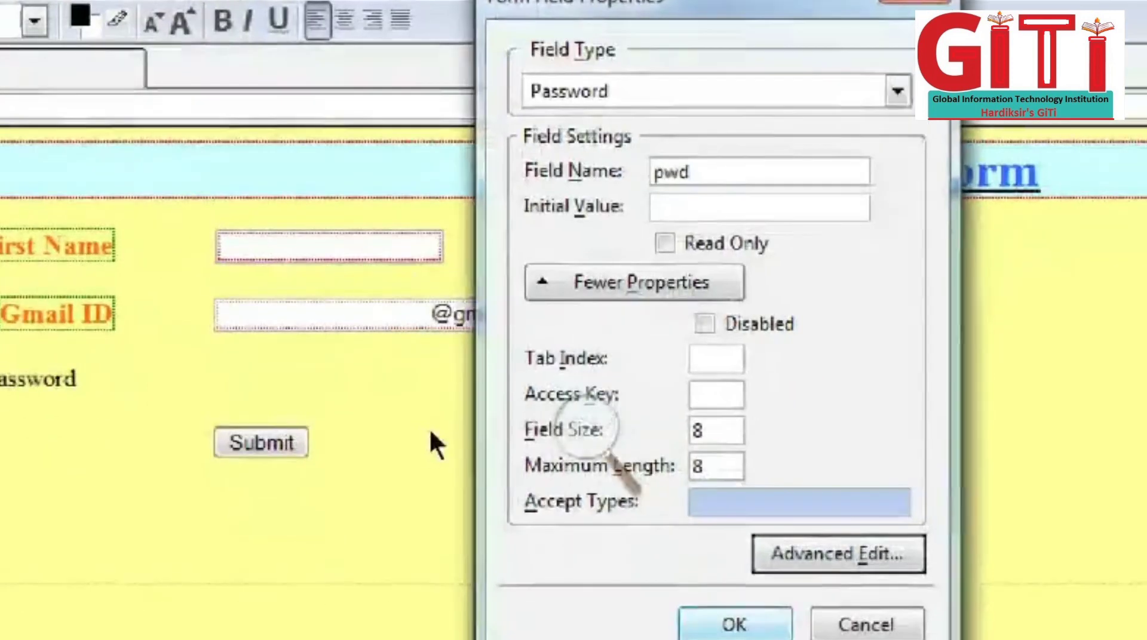
key("Return")
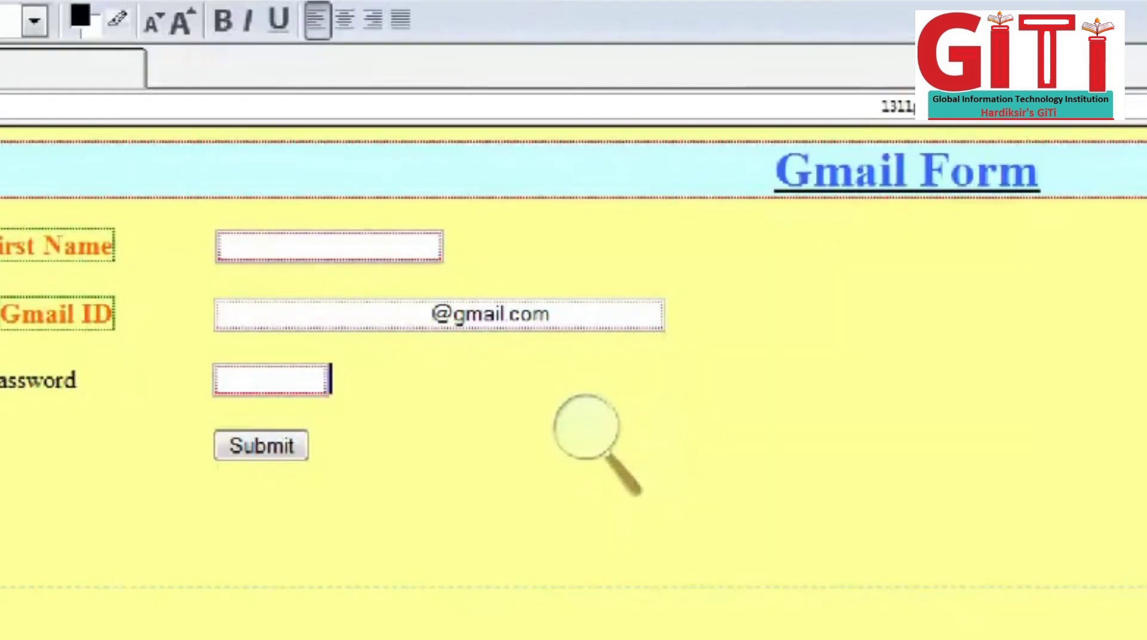
key("Home")
key("shift+Right")
key("shift+Right")
key("shift+Right")
key("shift+Right")
key("shift+Right")
key("shift+Right")
key("shift+Right")
key("shift+Right")
key("shift+Right")
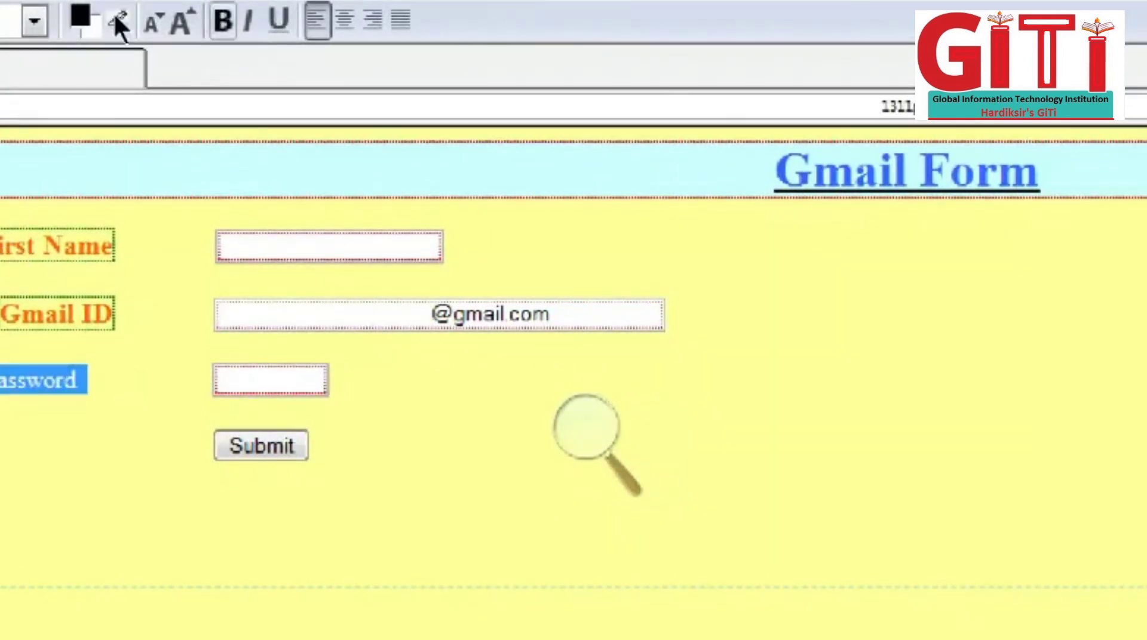
key("ctrl+shift+period")
key("ctrl+shift+period")
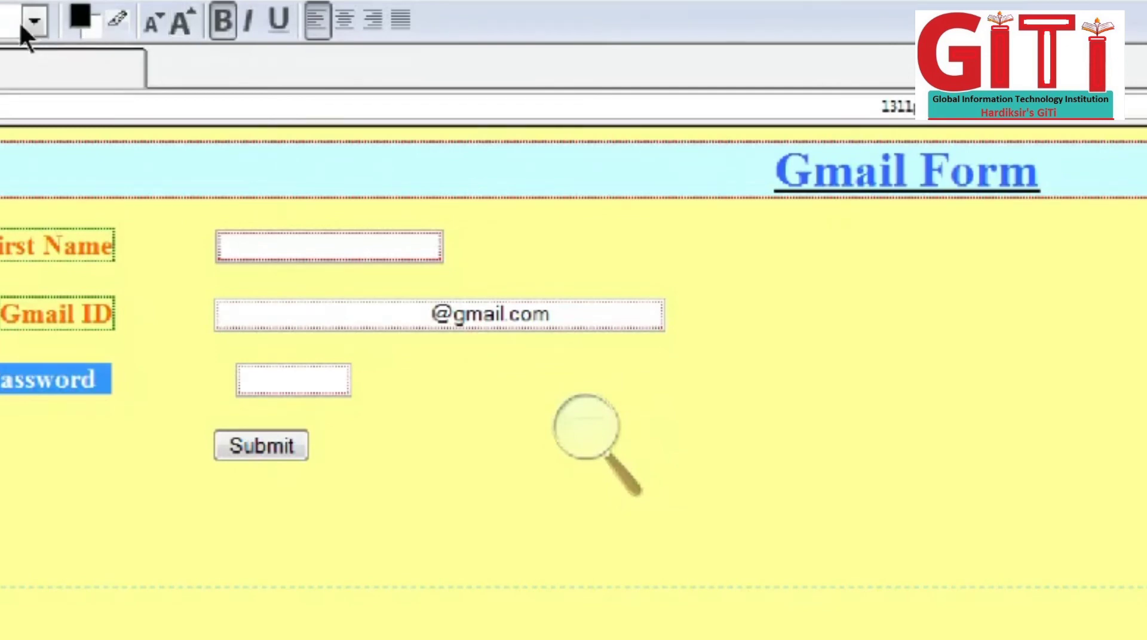
key("alt+o")
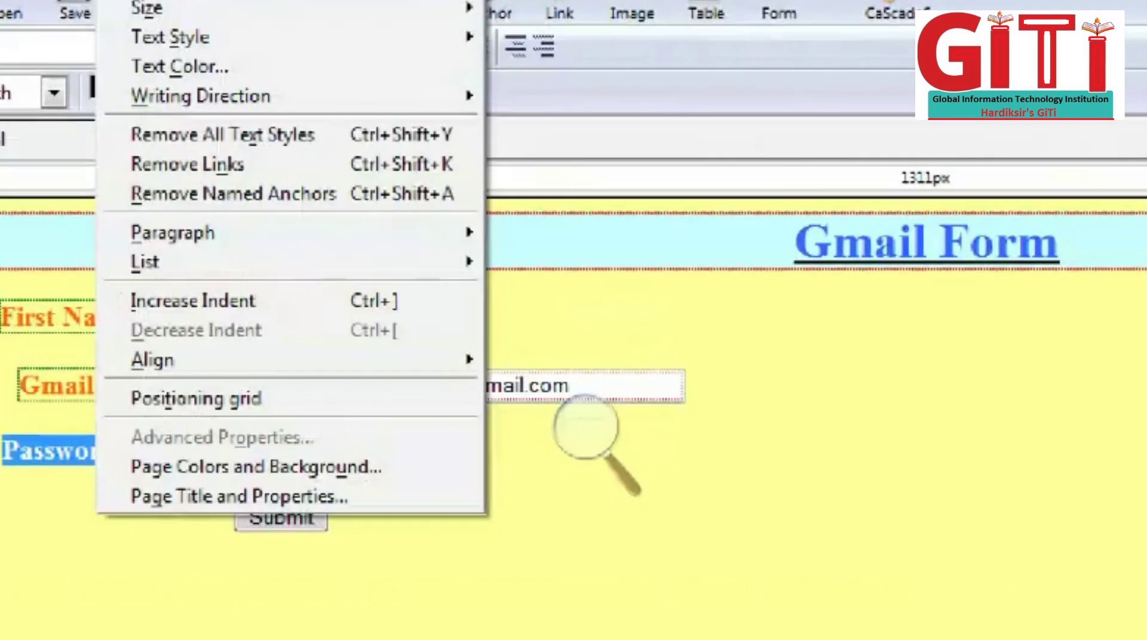
key("Down")
key("Down")
key("Down")
key("Return")
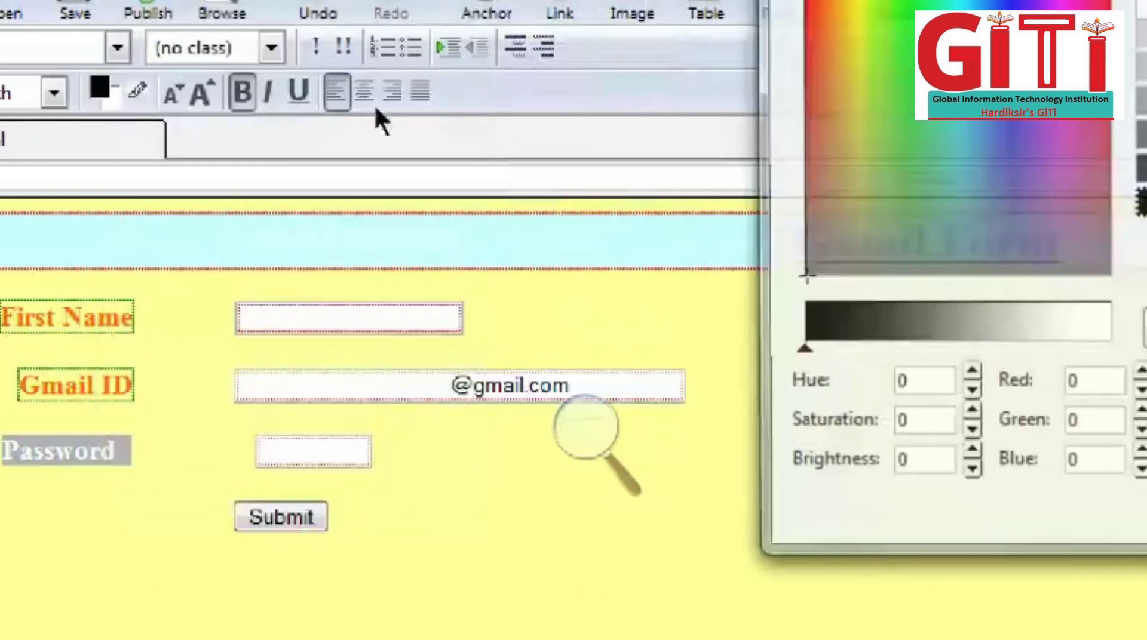
left_click(827, 197)
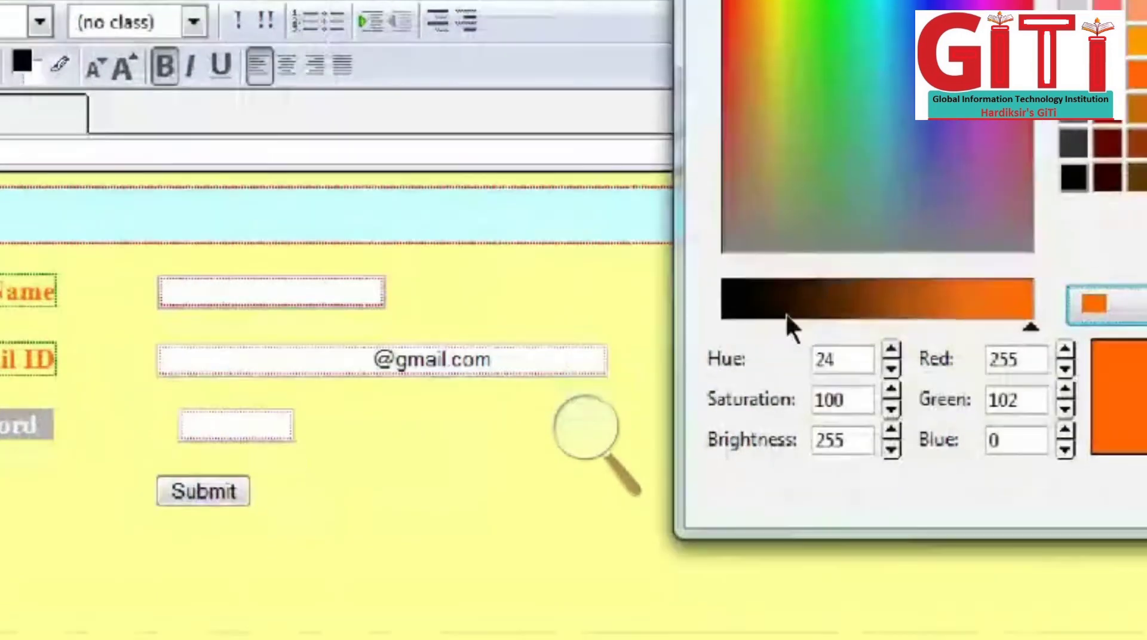
key("Return")
left_click(292, 307)
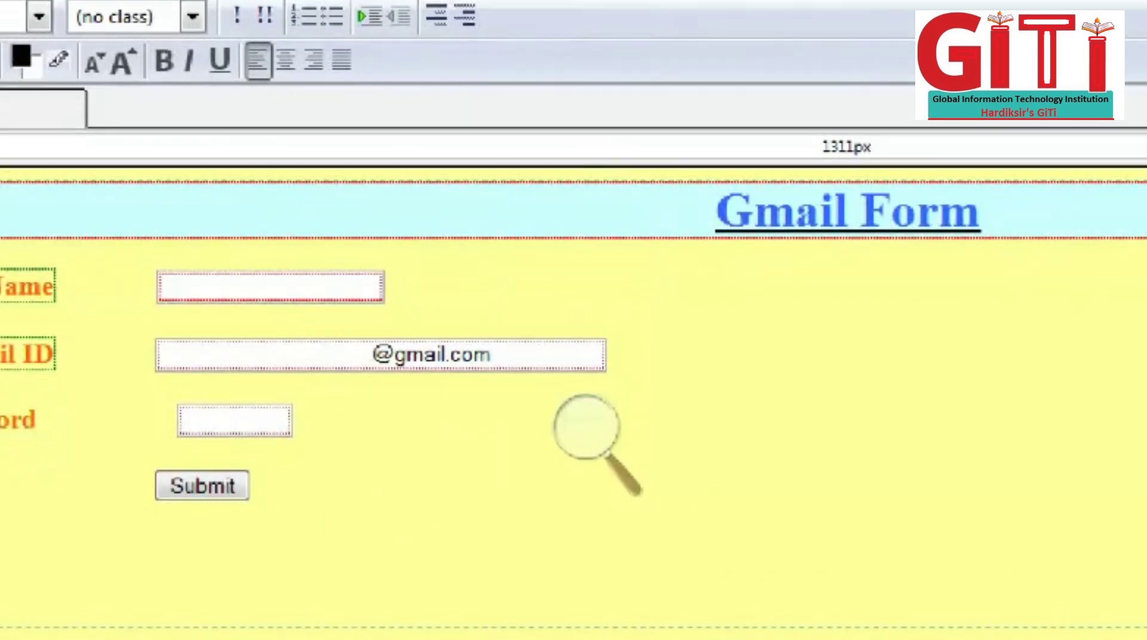
Step: Delete the extra spaces before the Password box so it aligns with the fields above
left_click(18, 263)
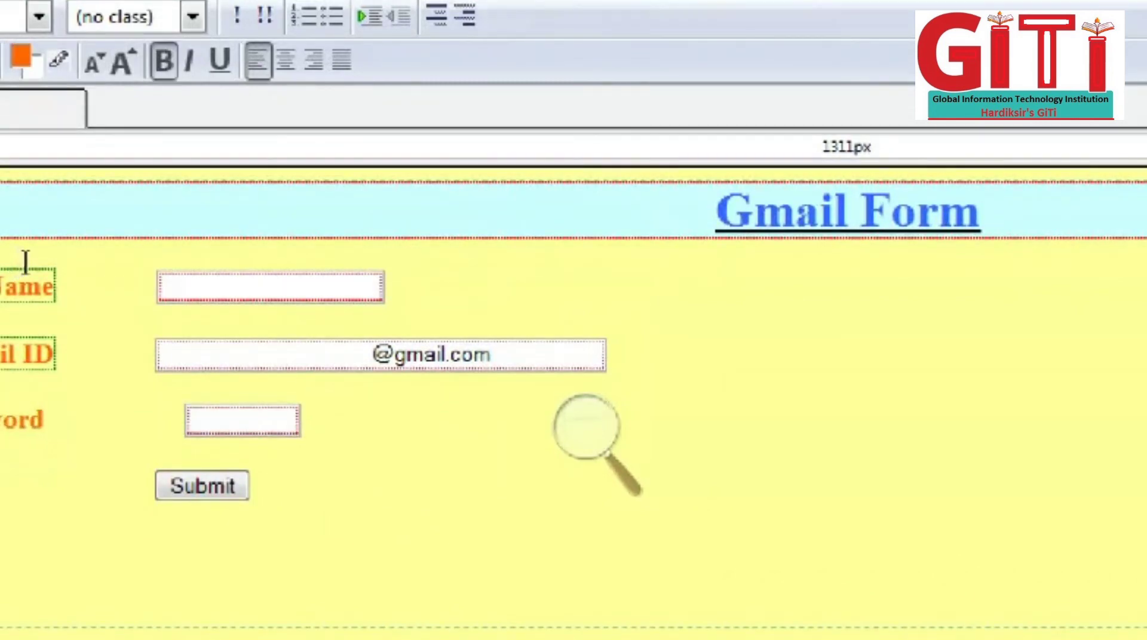
left_click(108, 272)
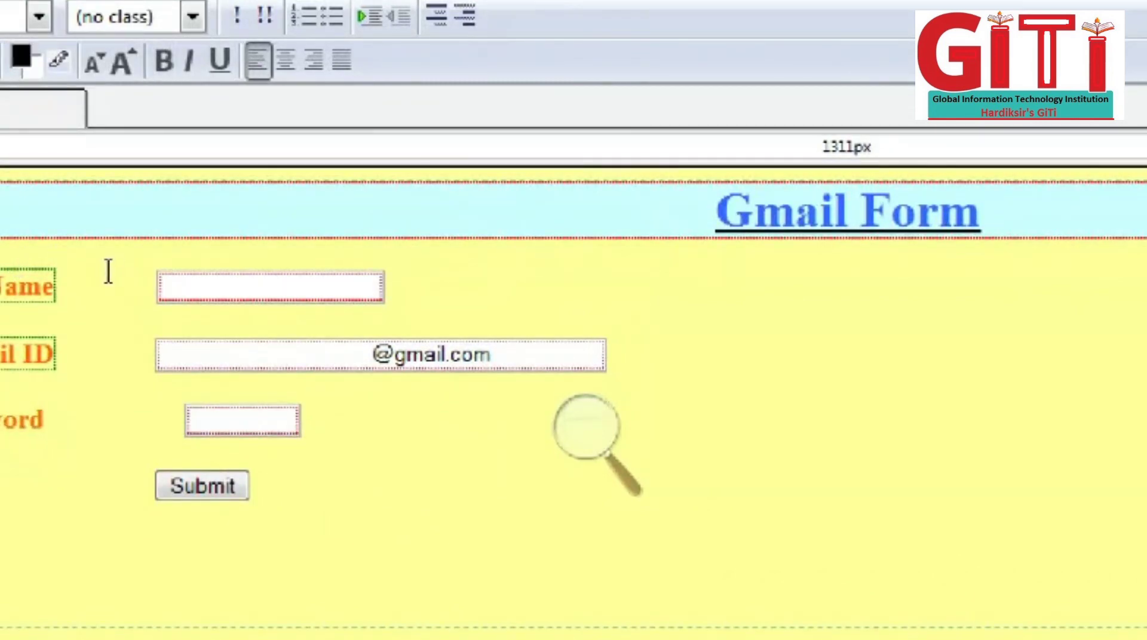
key("Delete")
key("Delete")
key("Delete")
key("Delete")
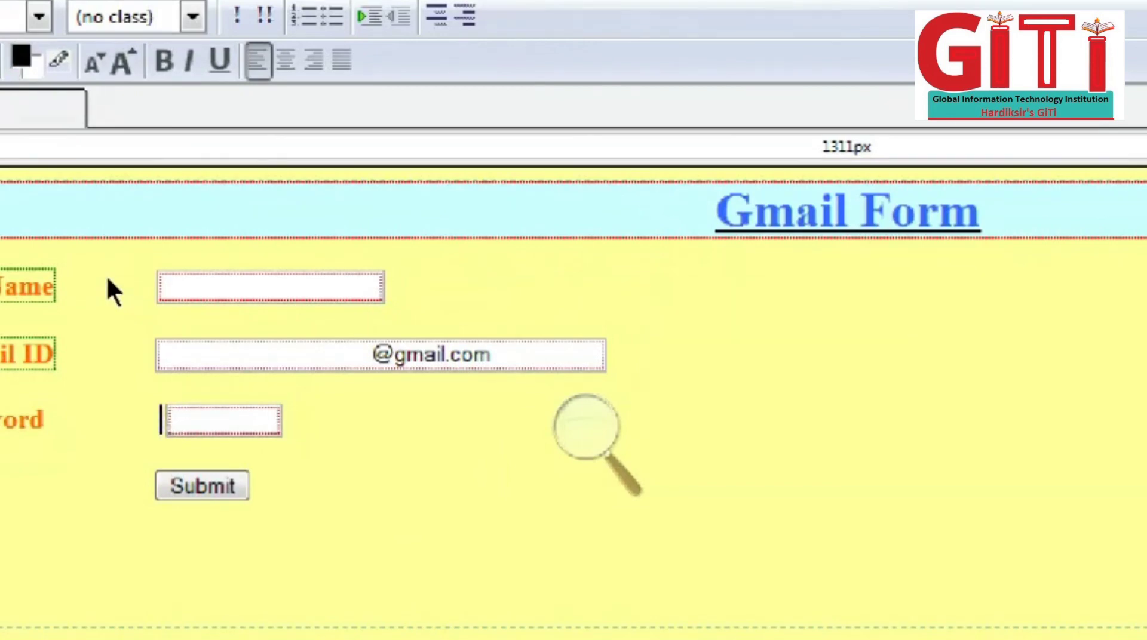
key("Delete")
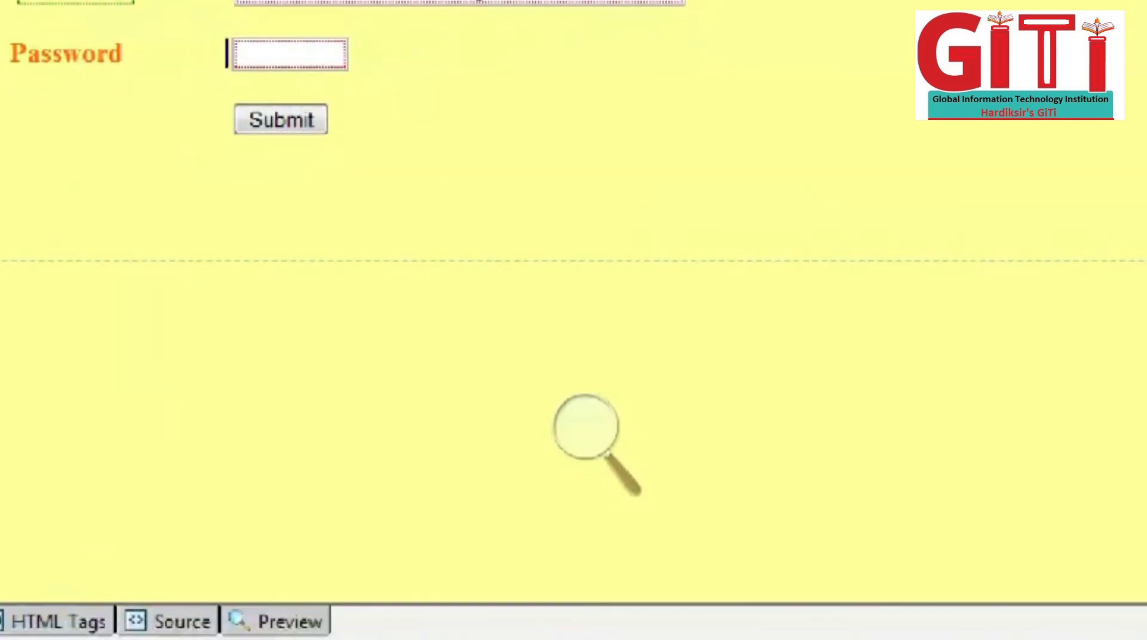
Step: Inspect the form's markup in the HTML Tags and Source views
left_click(58, 621)
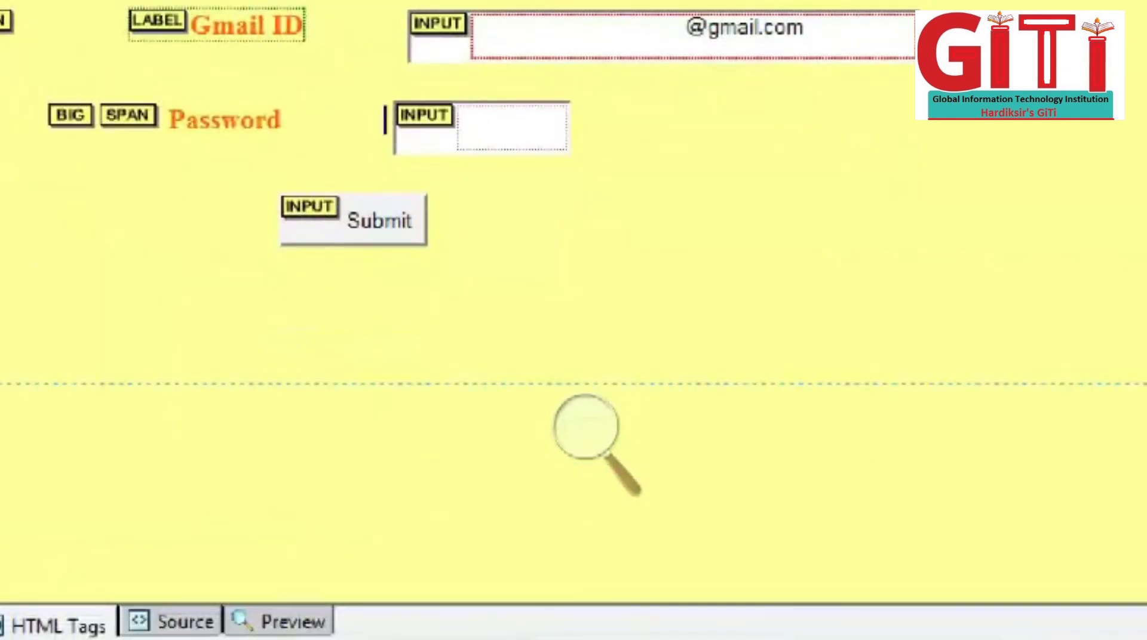
left_click(173, 622)
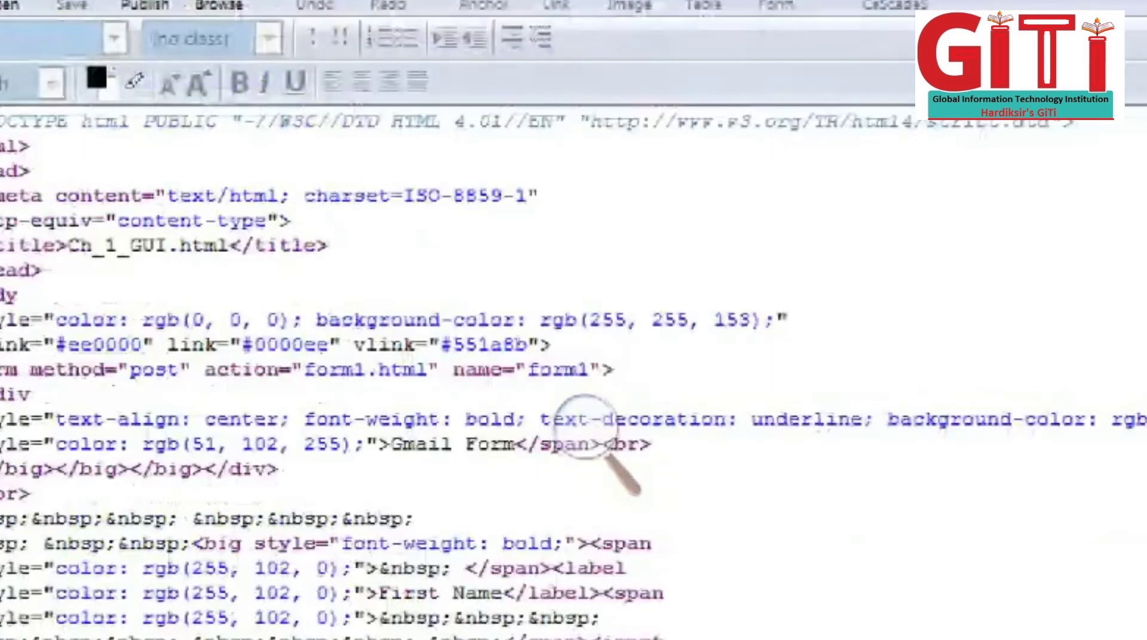
left_click_drag(1, 147, 90, 619)
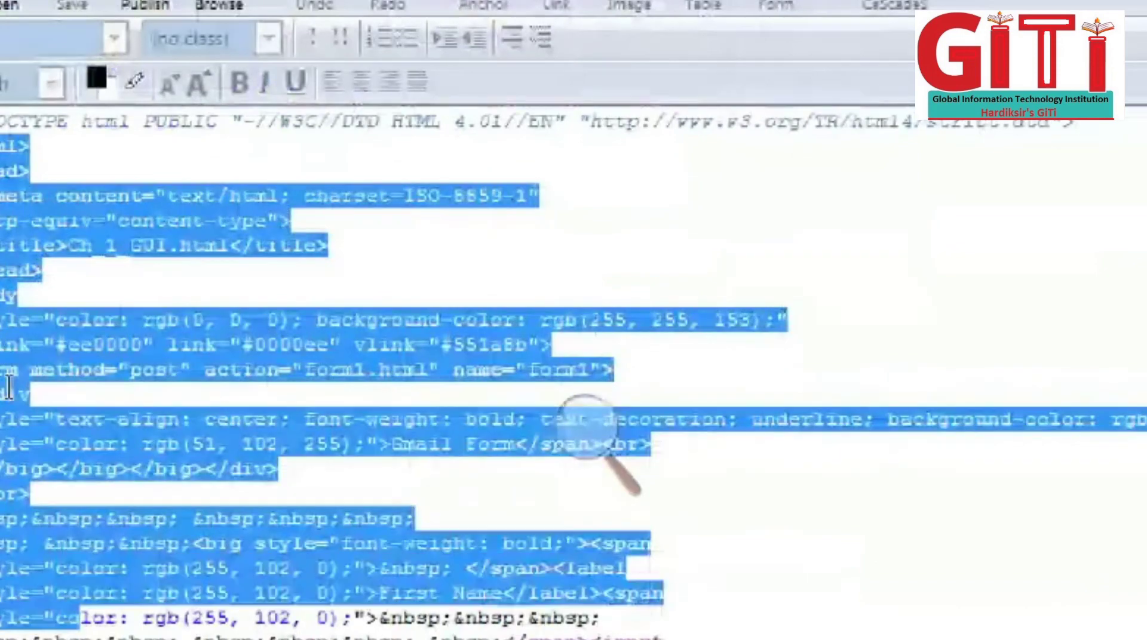
scroll(53, 267, "down", 7)
left_click(48, 253)
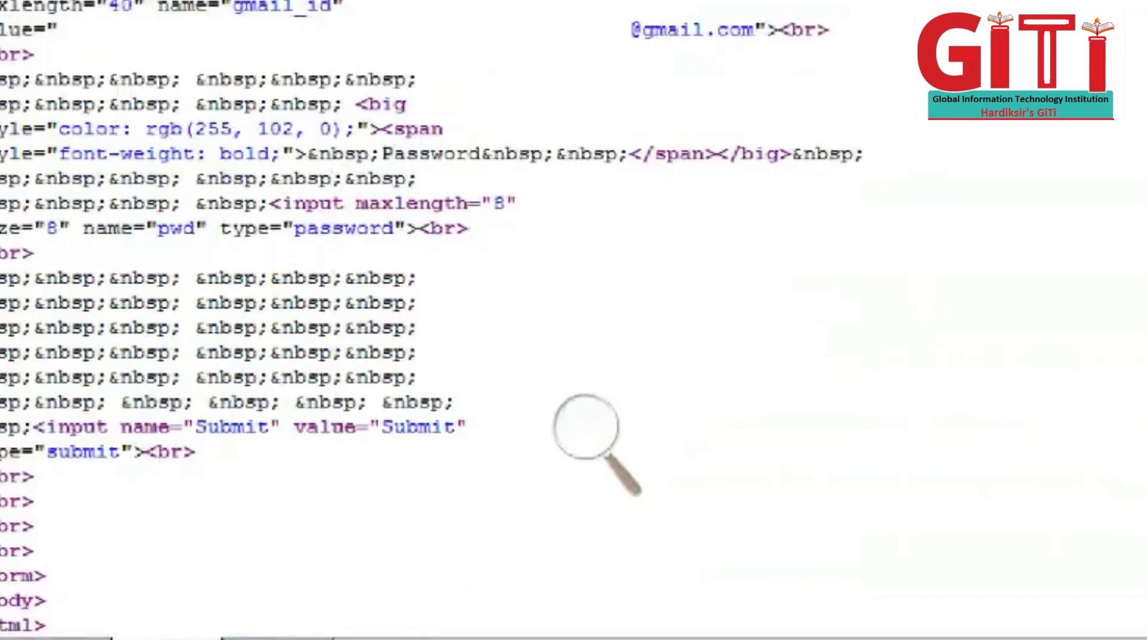
Step: Switch back to Normal view, recheck Source, then show the form in Preview
left_click(1, 638)
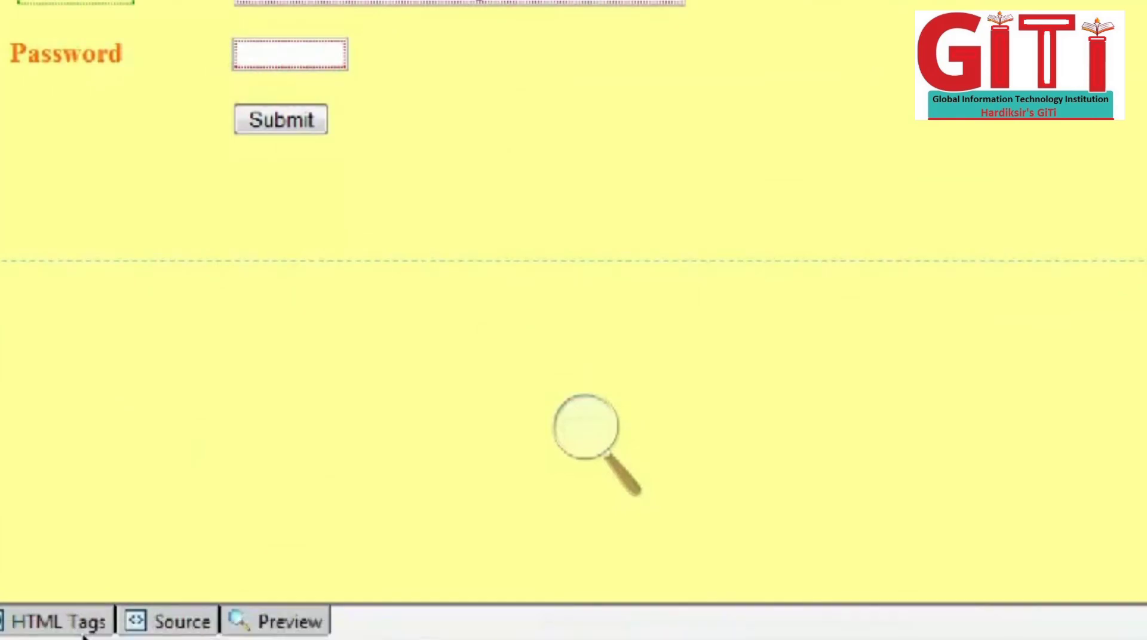
left_click(197, 630)
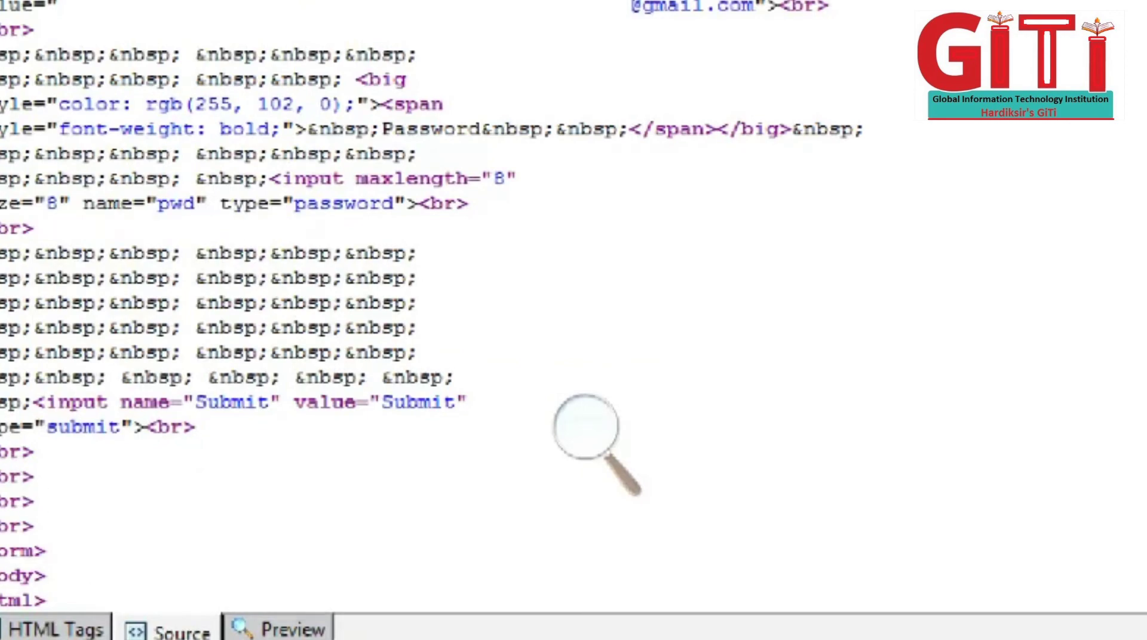
left_click(292, 630)
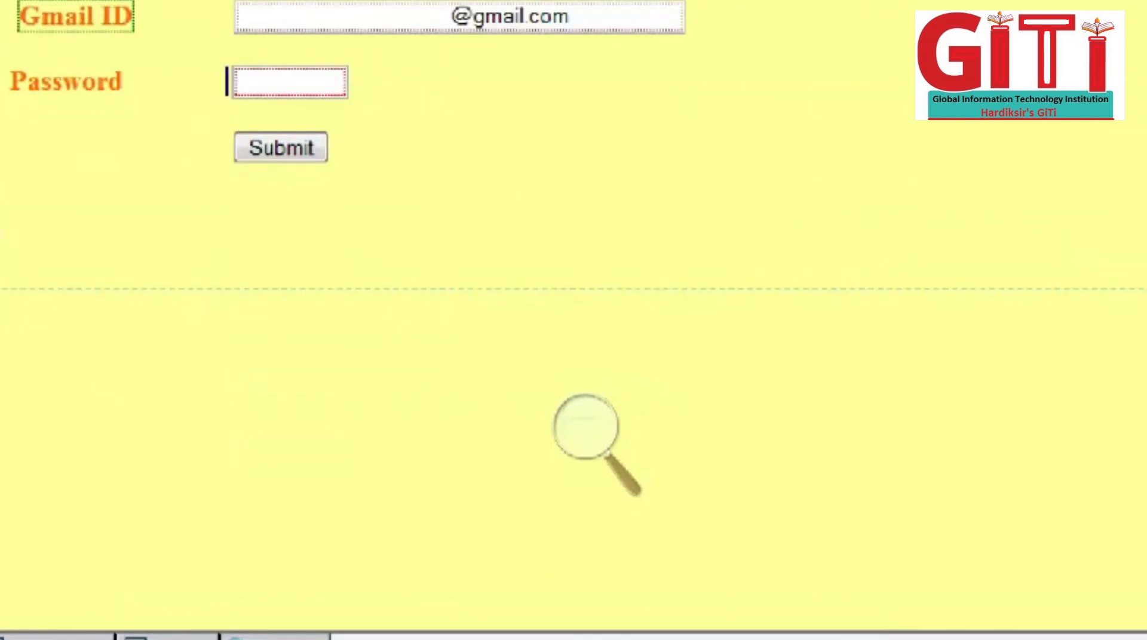
left_click(257, 638)
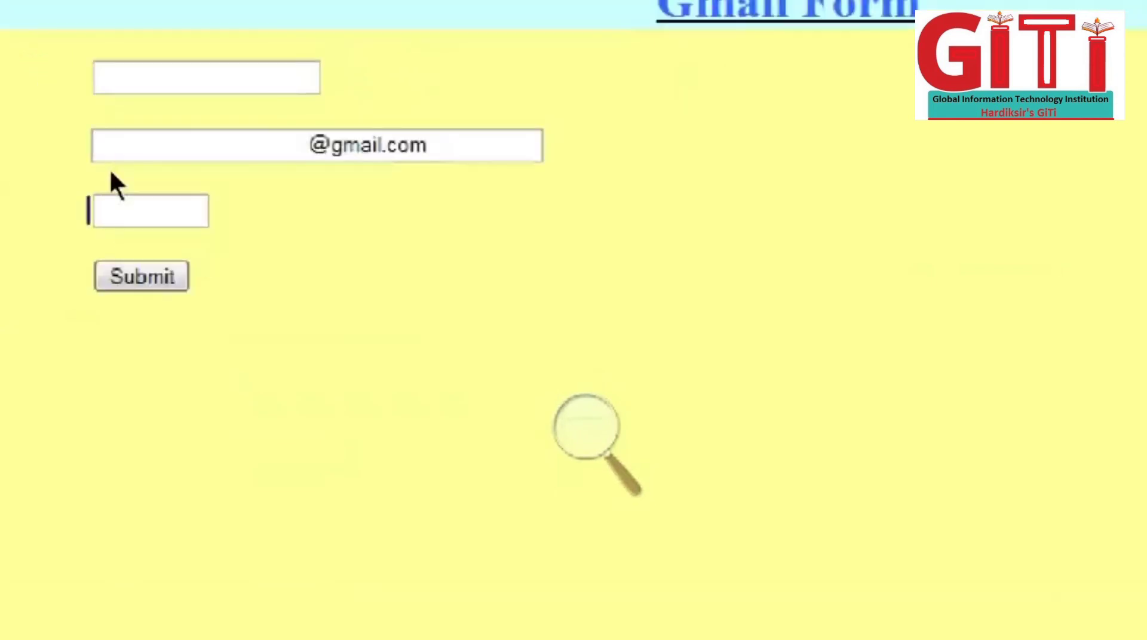
left_click(112, 263)
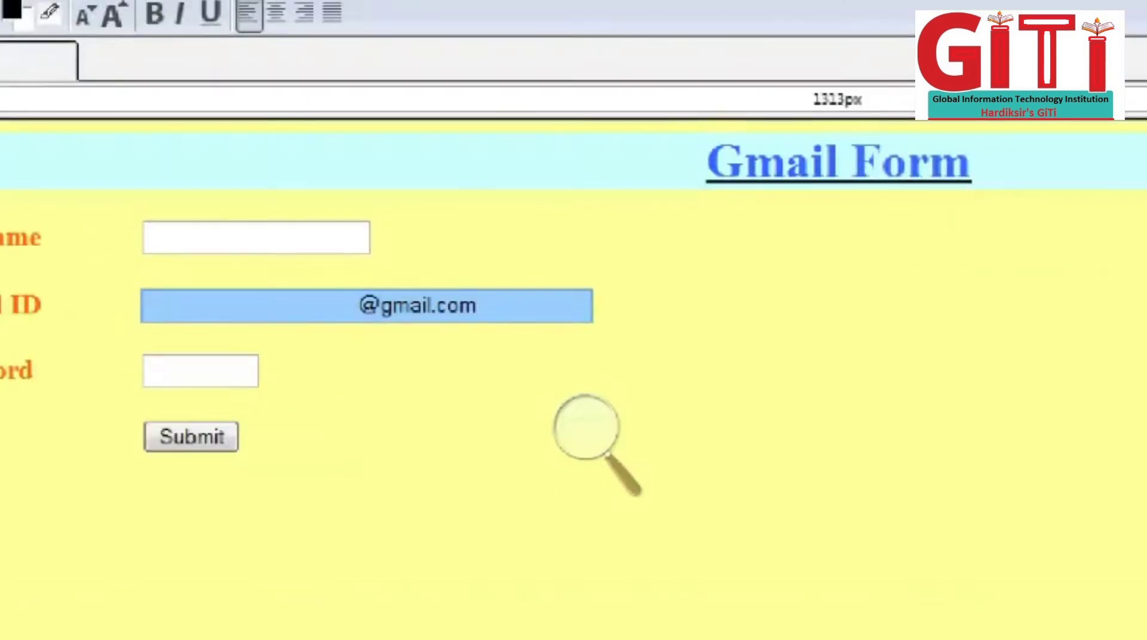
left_click(576, 448)
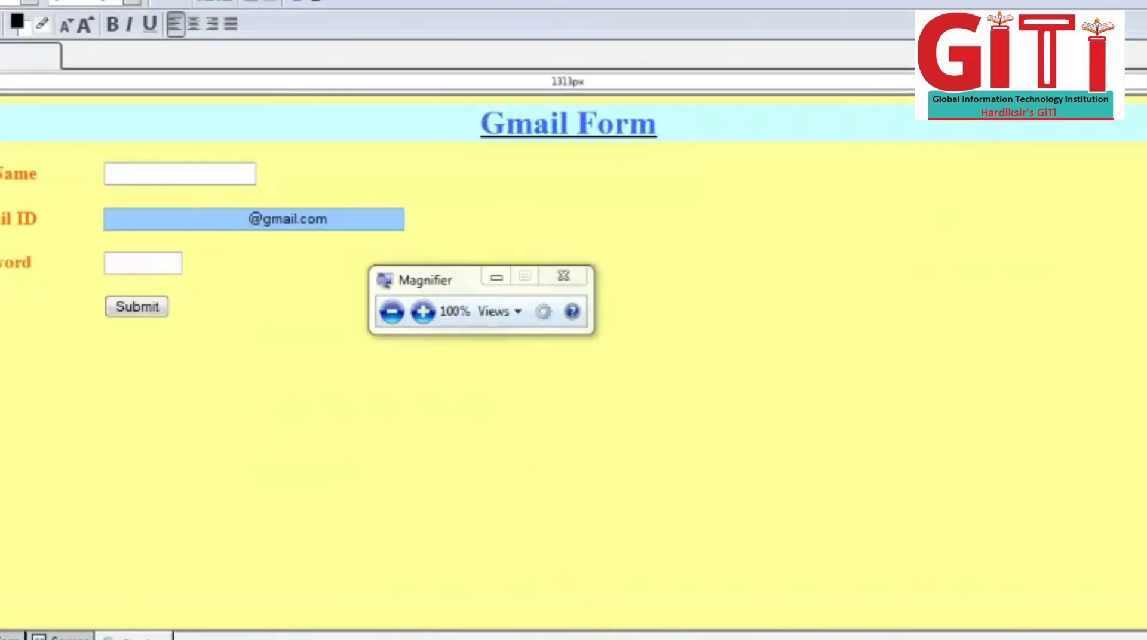
mouse_move(153, 627)
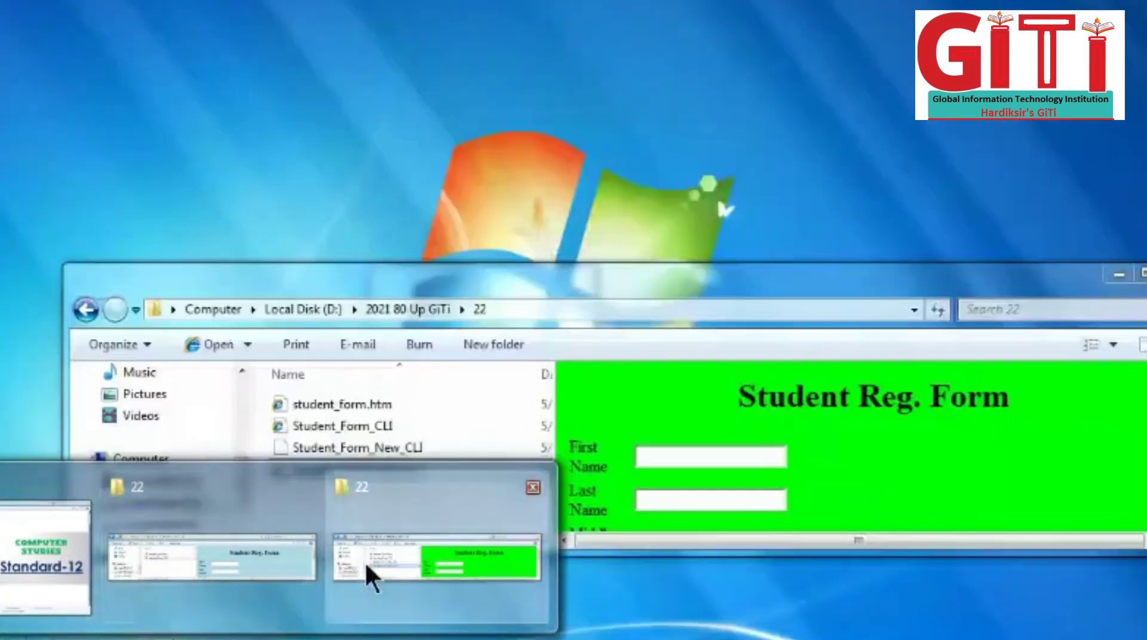
Step: Open Ch_1_GUI.html from the '22' folder with Internet Explorer via Open with
left_click(364, 561)
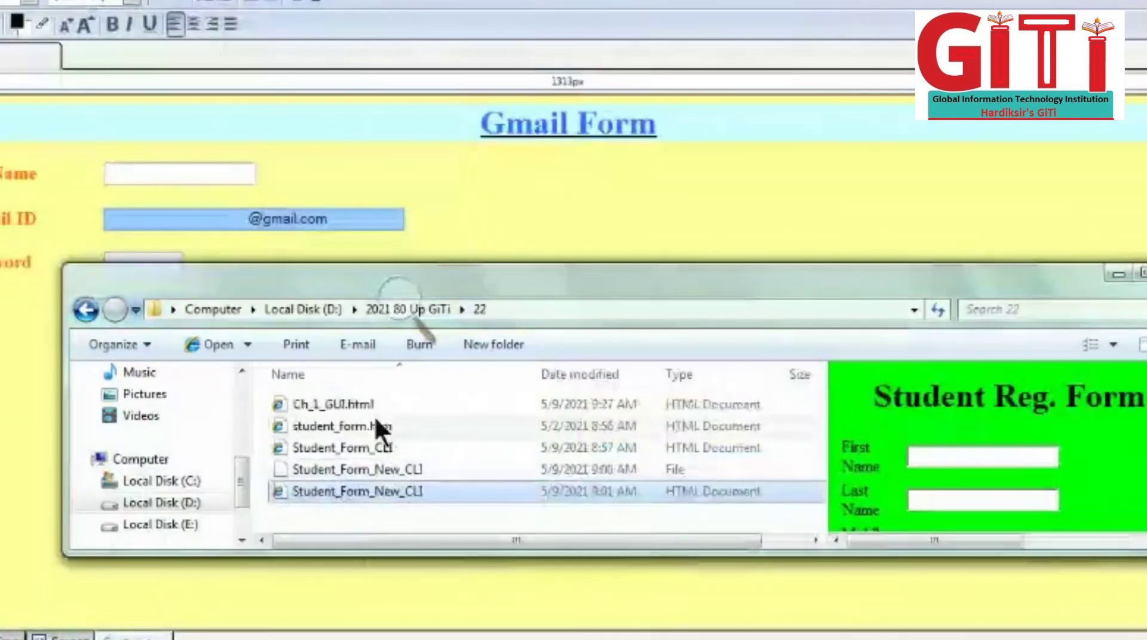
left_click(345, 405)
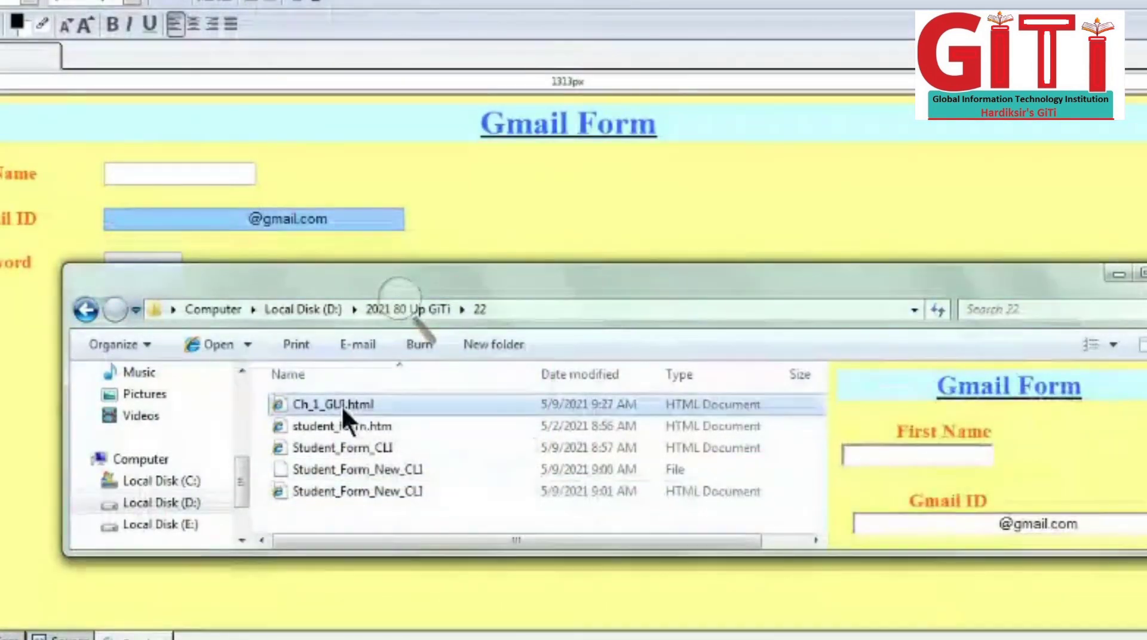
right_click(344, 405)
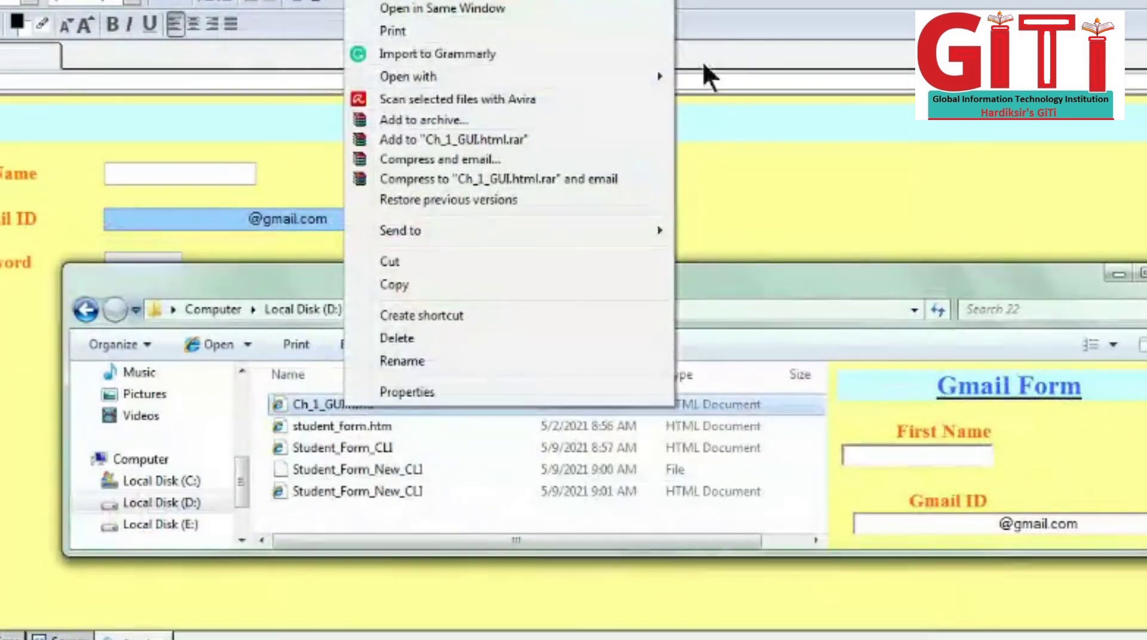
mouse_move(646, 83)
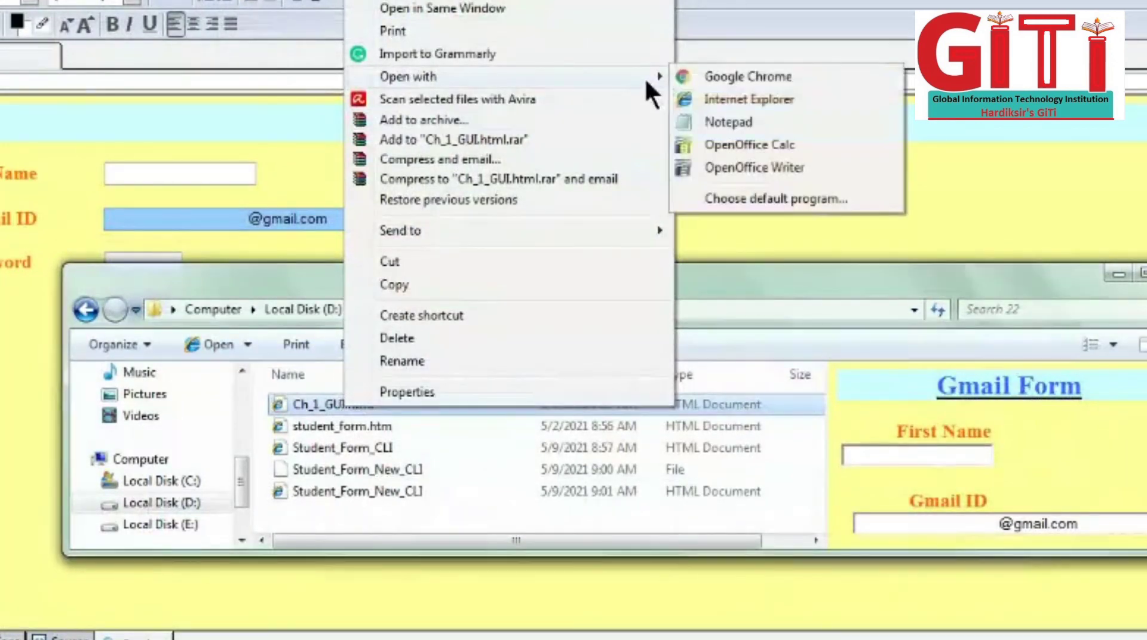
left_click(700, 96)
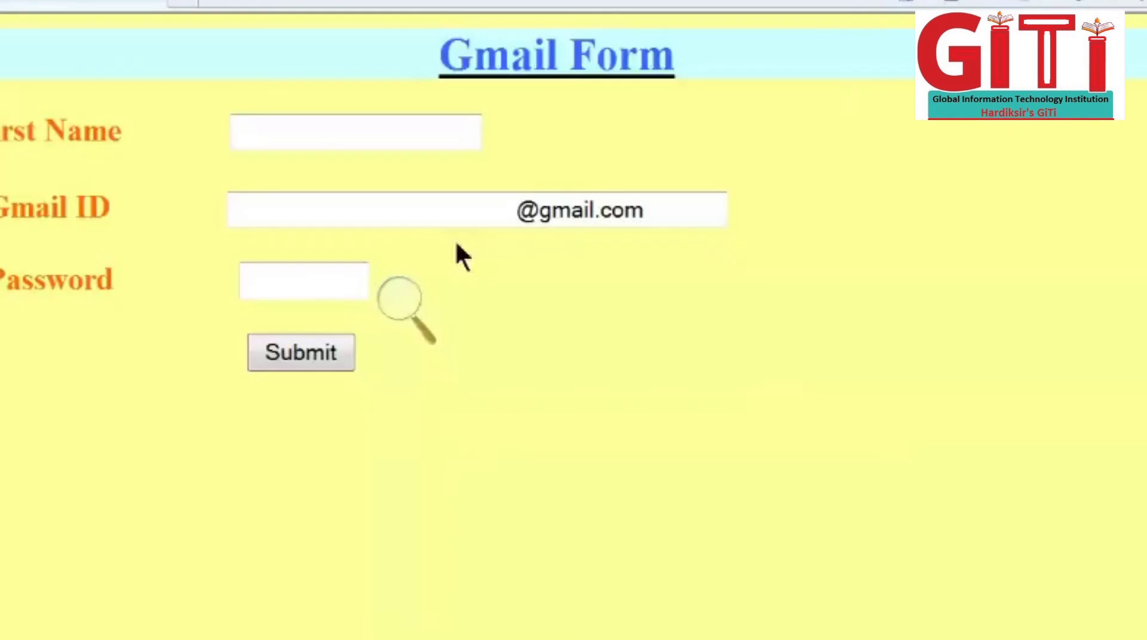
left_click(399, 298)
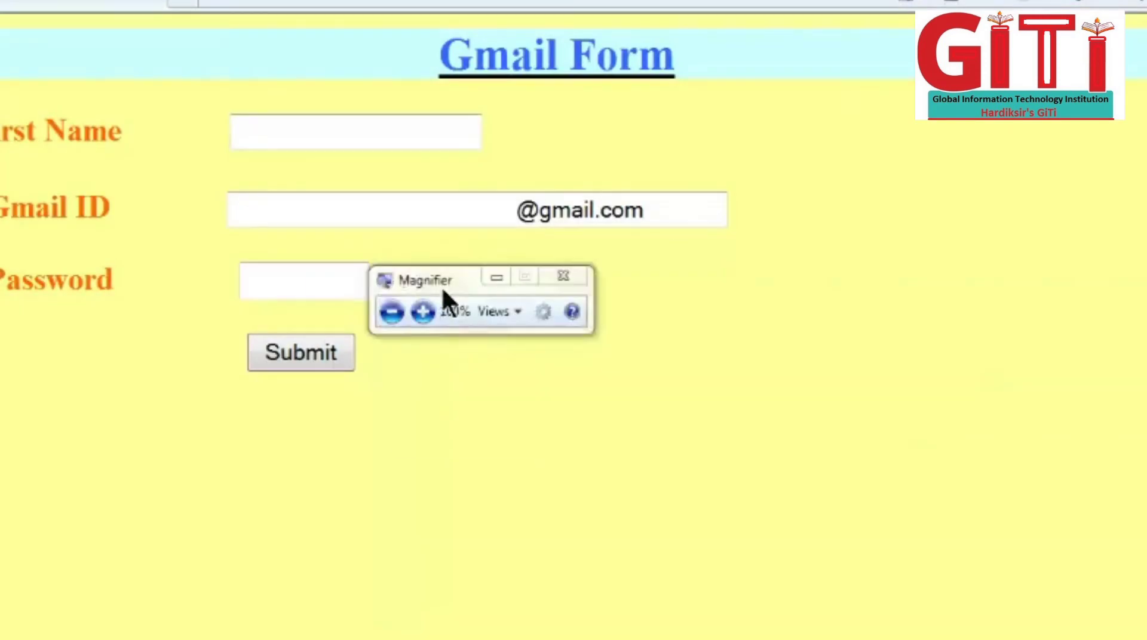
left_click_drag(442, 286, 539, 633)
left_click(290, 138)
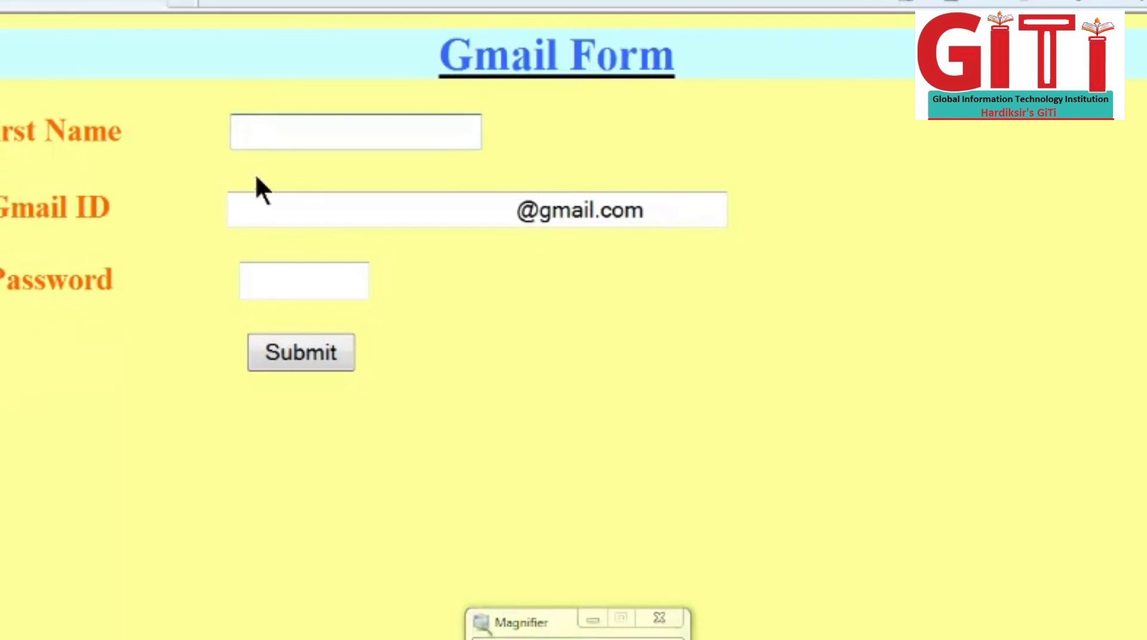
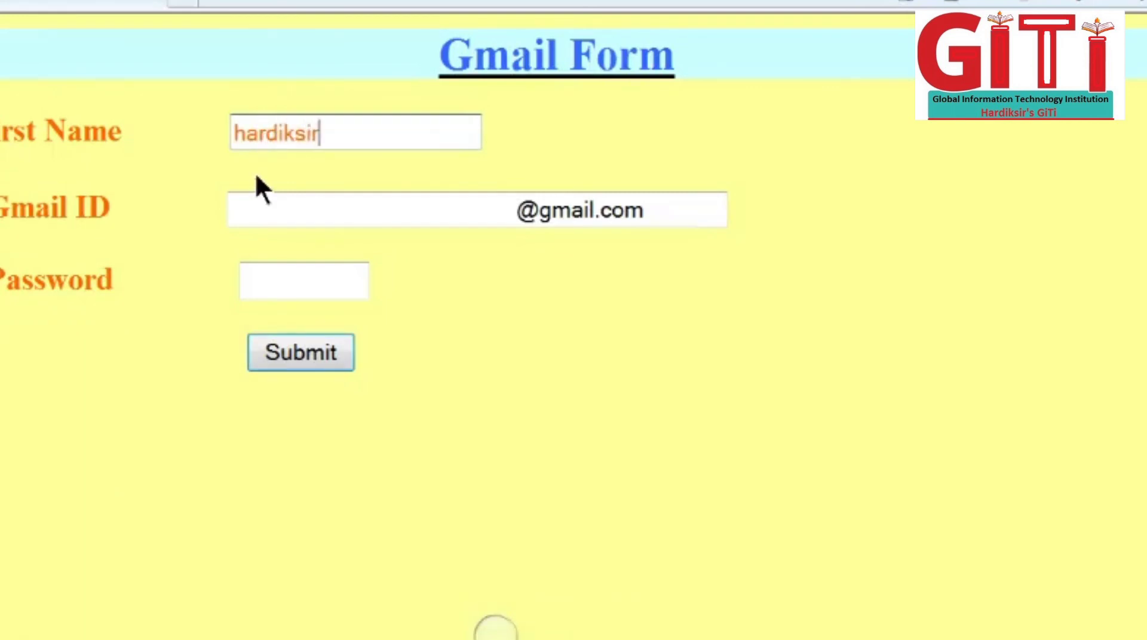
left_click(285, 202)
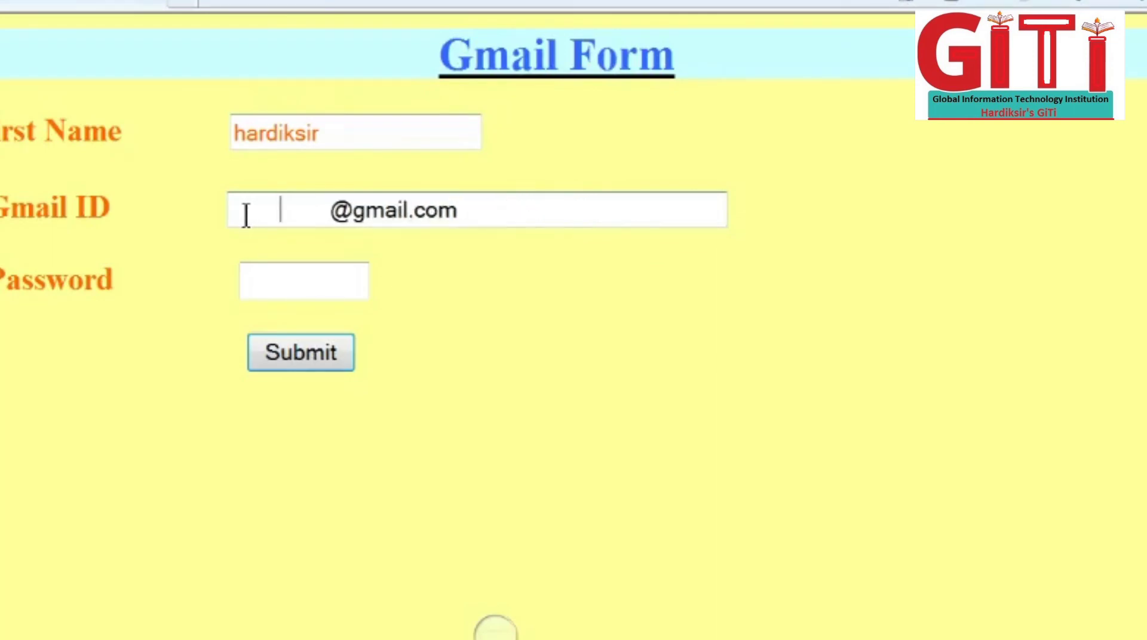
key("Delete")
key("Delete")
key("Delete")
key("Delete")
key("Delete")
key("Delete")
key("Delete")
key("Delete")
key("Delete")
key("Delete")
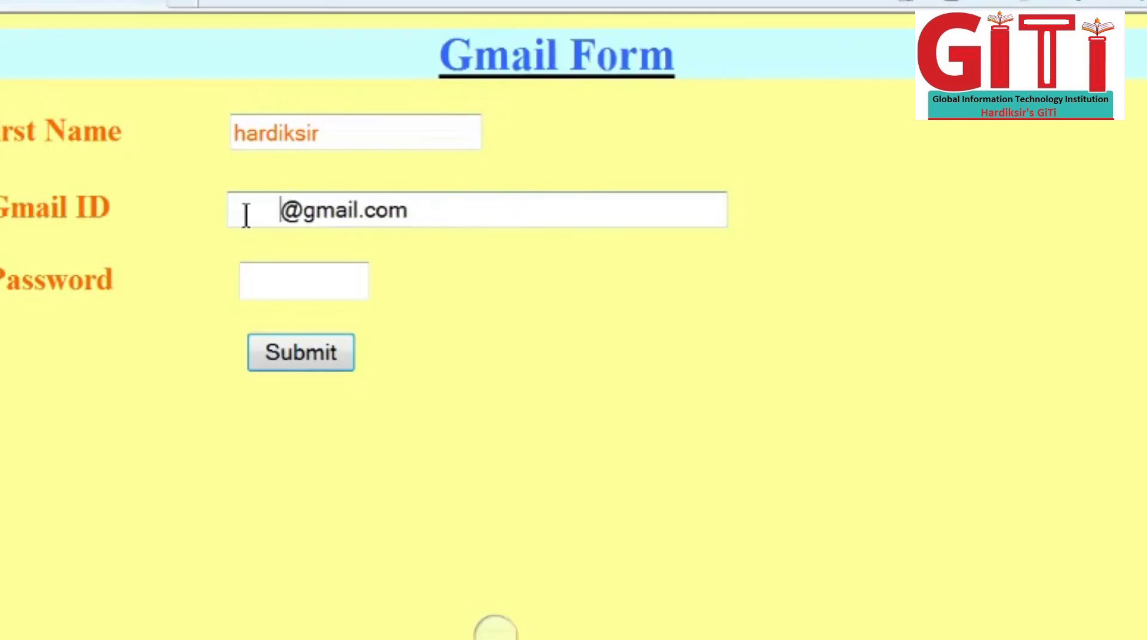
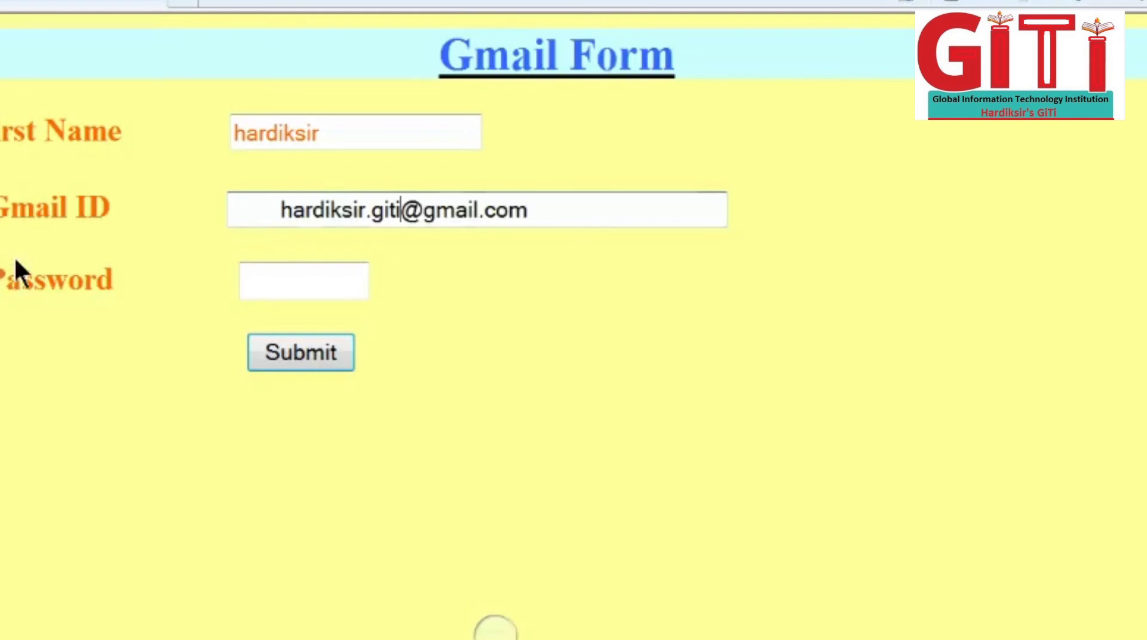
Step: Type a password into the Password field and submit the Gmail Form
left_click(257, 289)
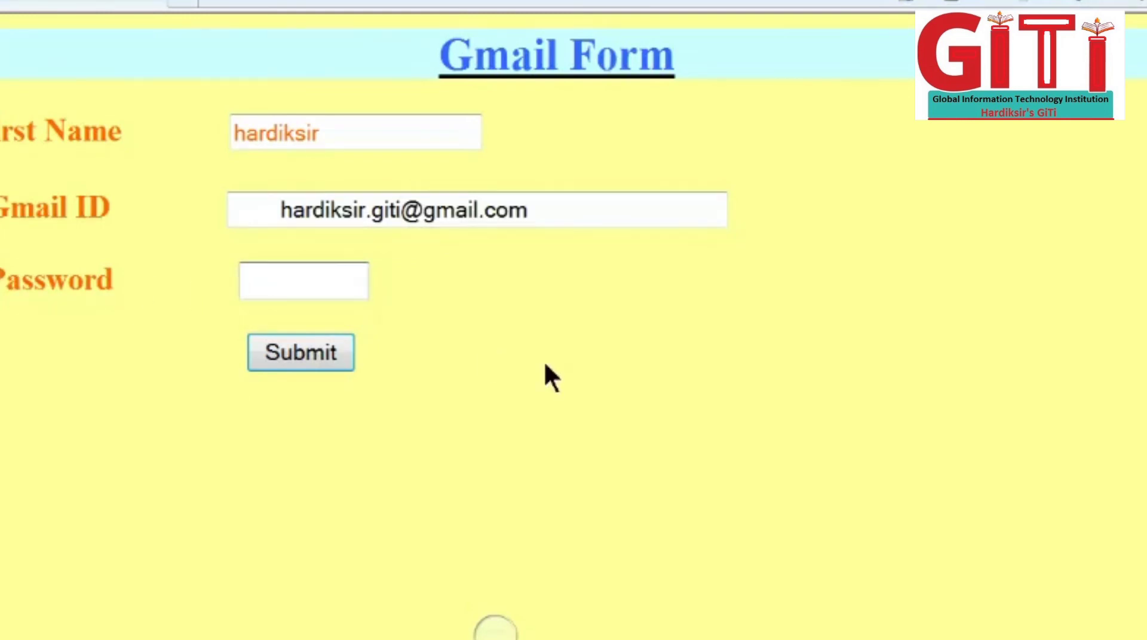
type("12345678")
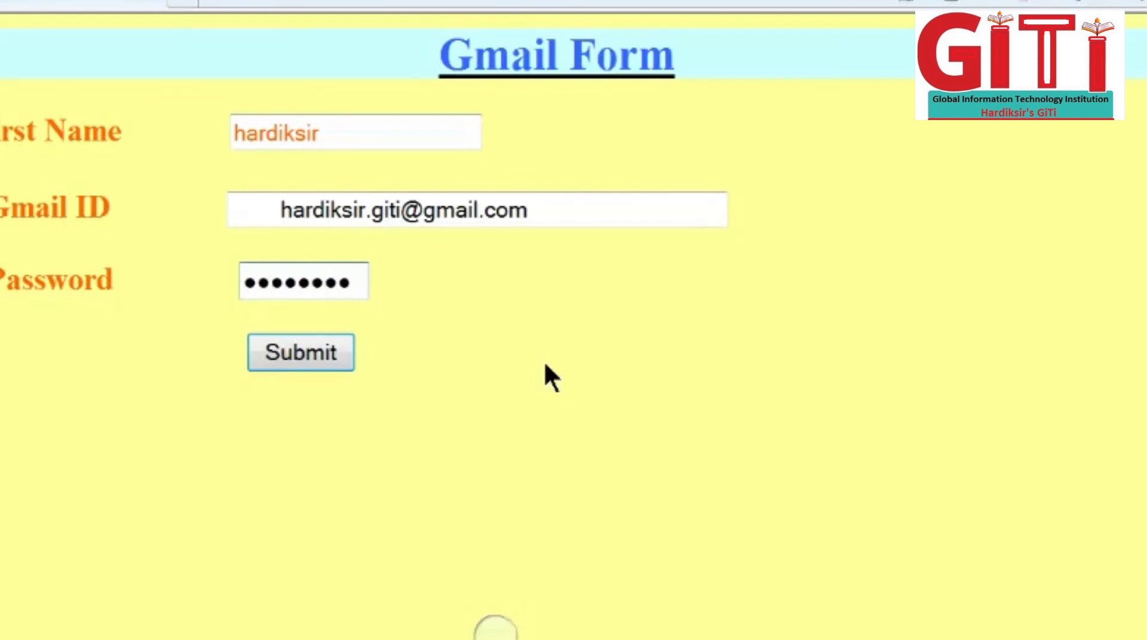
key("BackSpace")
key("BackSpace")
left_click_drag(312, 287, 226, 287)
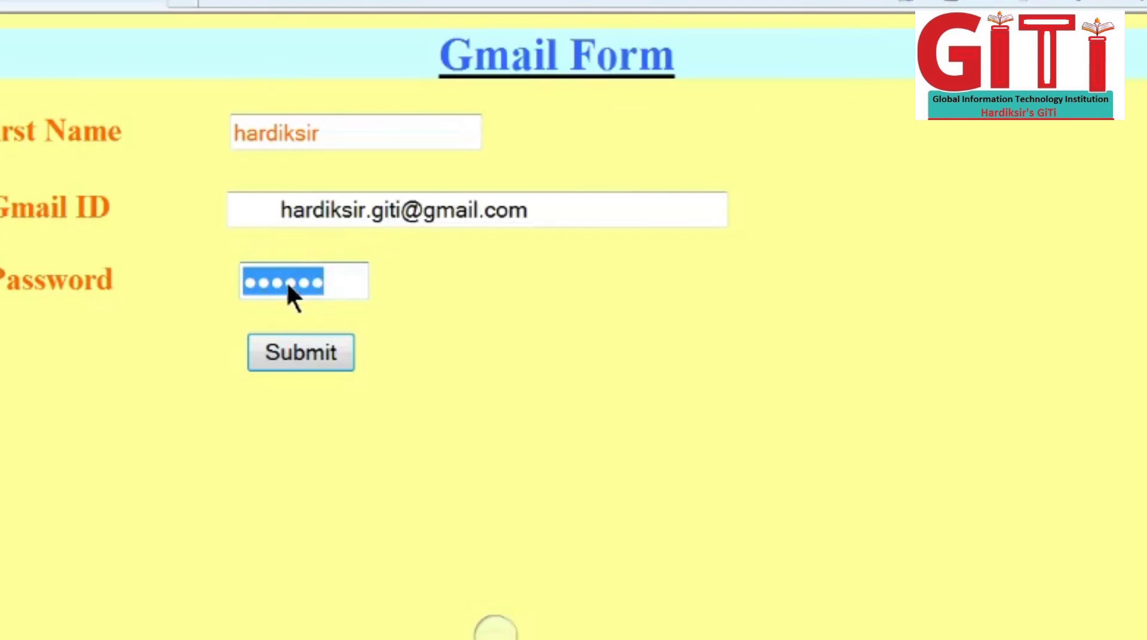
left_click(277, 346)
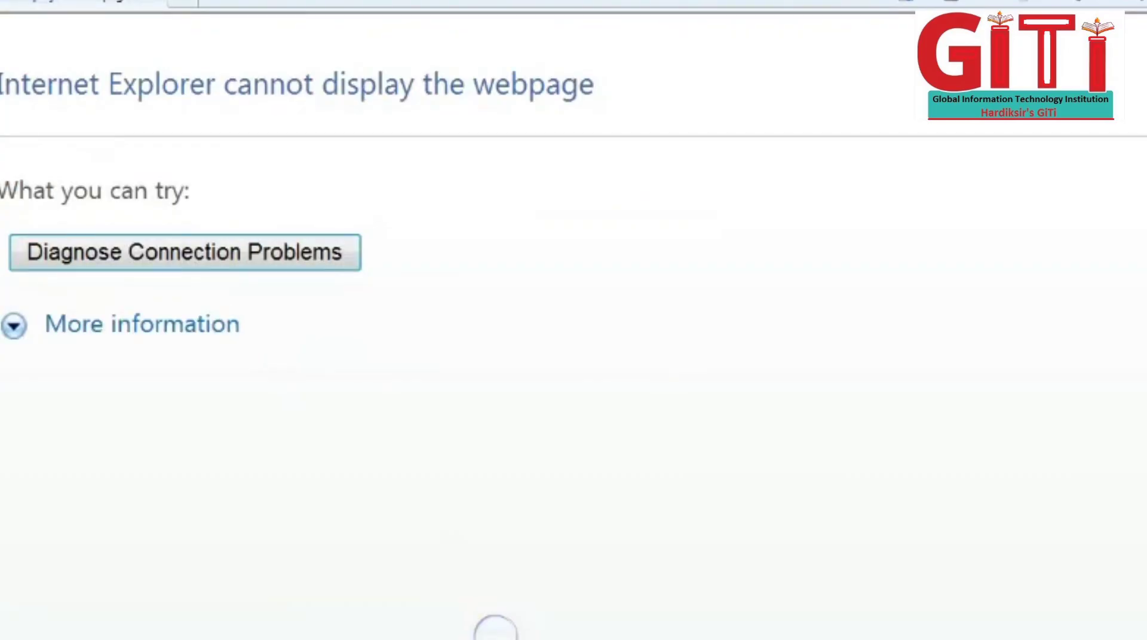
Step: Return from the error page to the form and re-enter a six-character password
key("alt+Left")
left_click(279, 275)
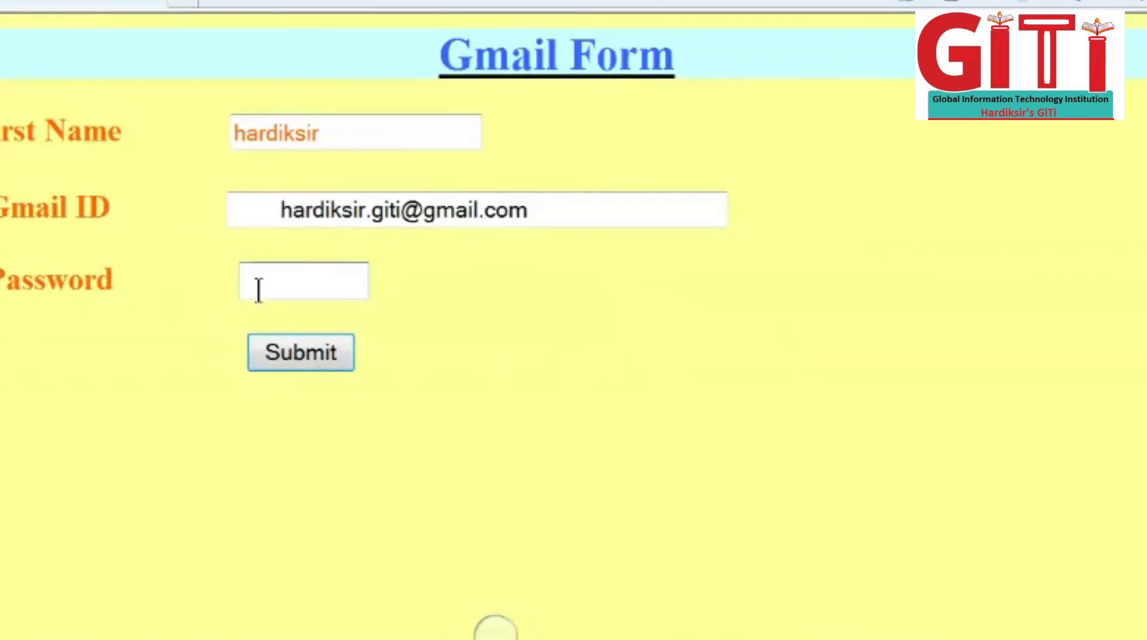
type("123456")
Step: Turn on Internet Explorer's Menu Bar from the toolbar context menu
left_click(495, 632)
left_click(516, 637)
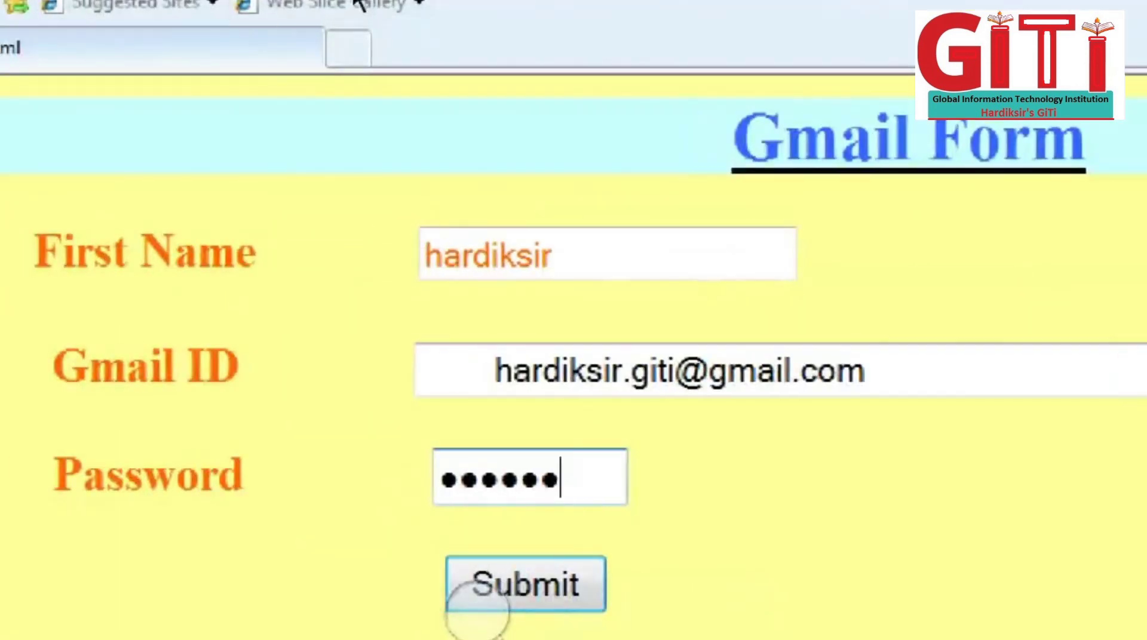
right_click(601, 30)
left_click(711, 50)
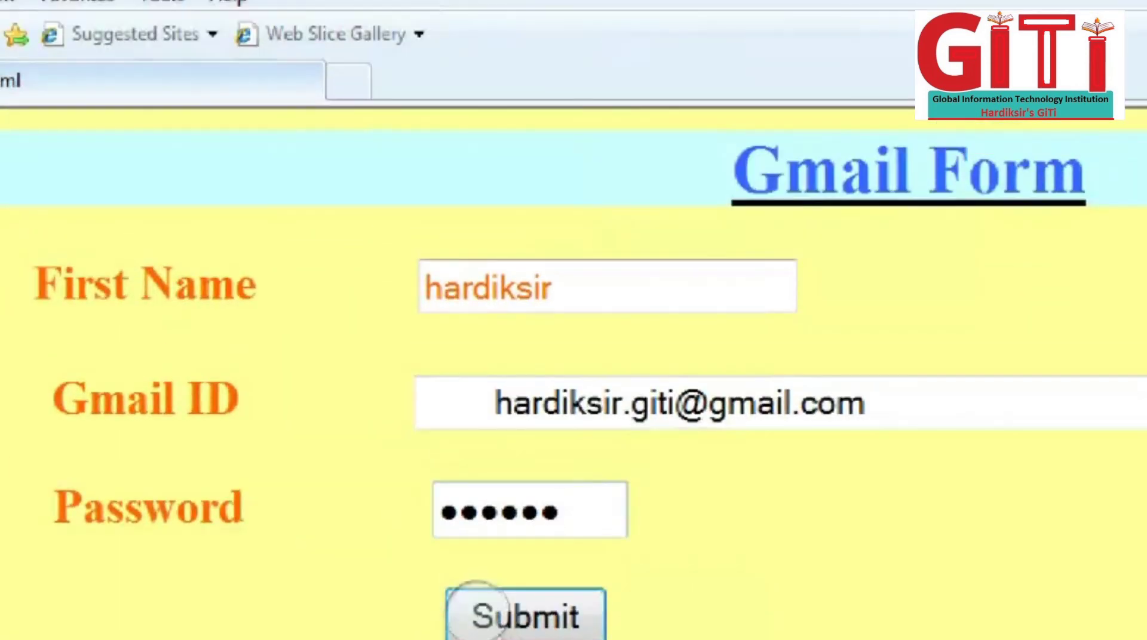
left_click(9, 3)
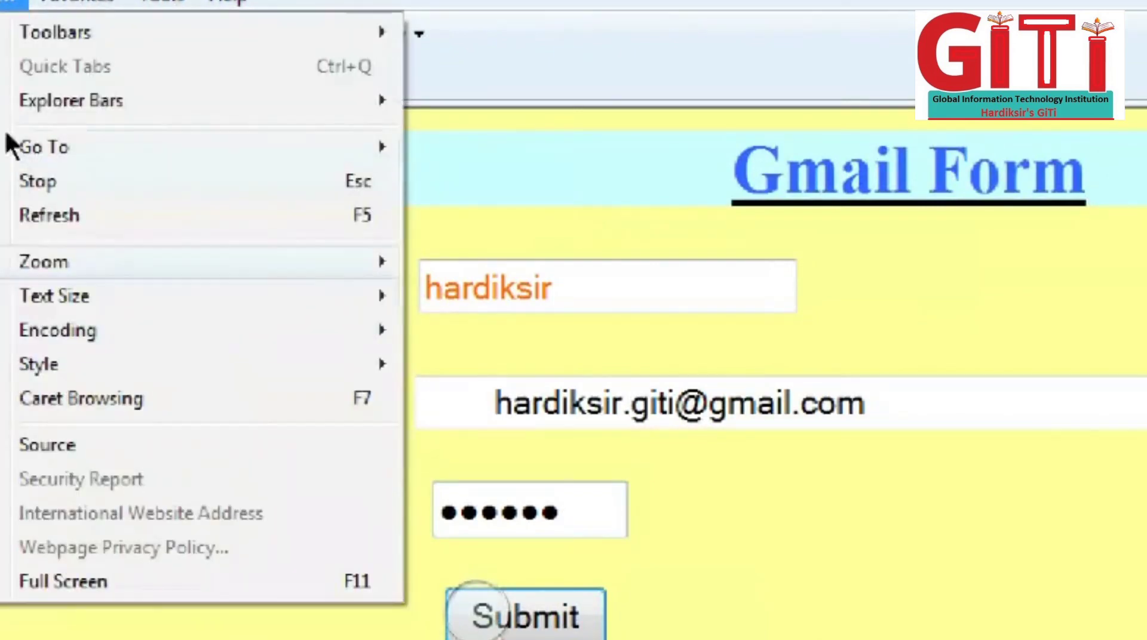
key("Down")
key("Down")
key("Down")
key("Down")
key("Down")
key("Down")
key("Down")
key("Up")
key("Up")
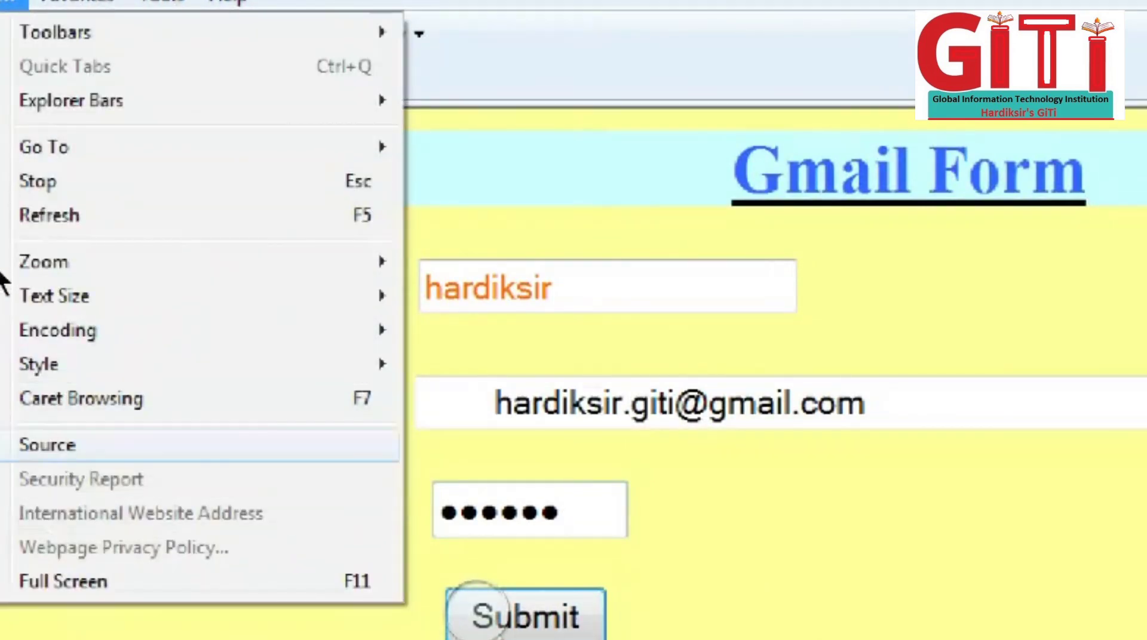
key("Return")
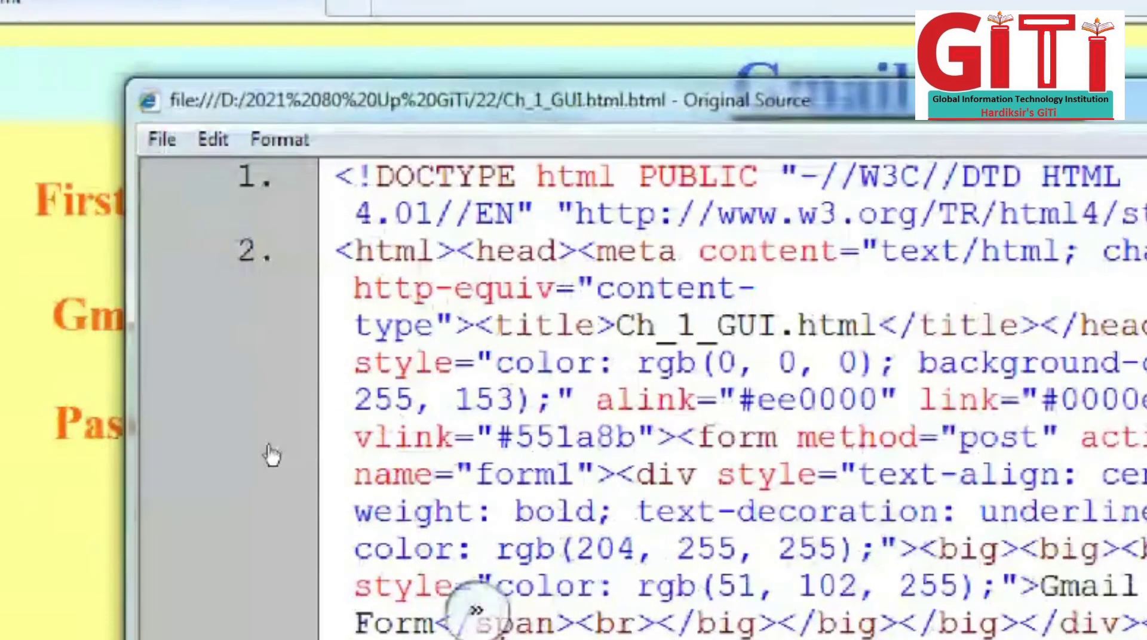
left_click(265, 446)
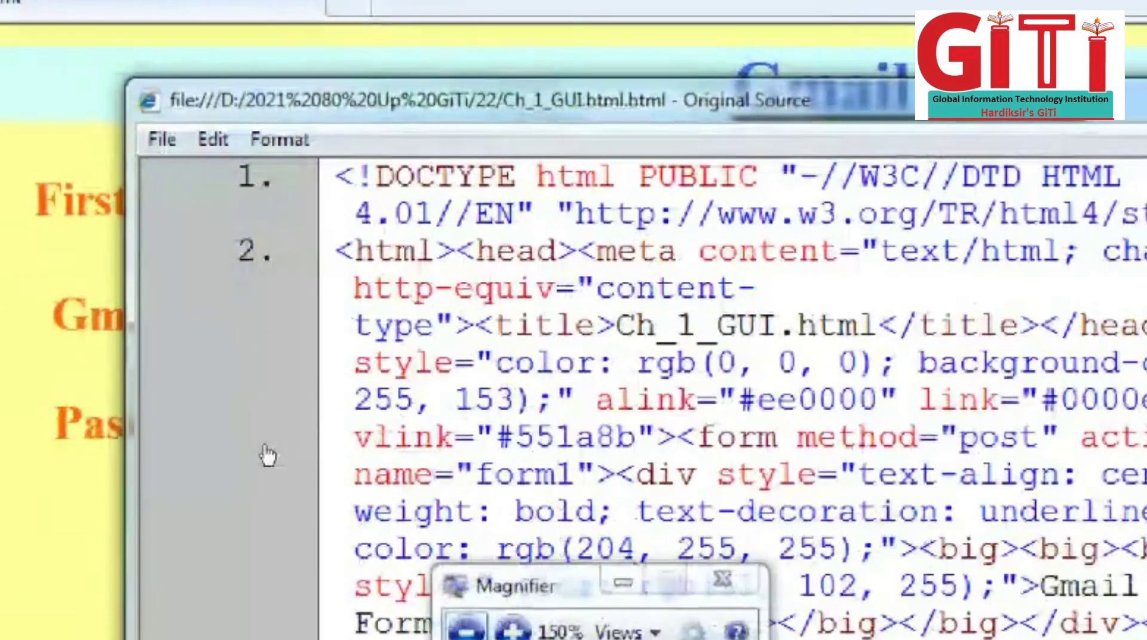
left_click(466, 627)
left_click_drag(328, 406, 356, 582)
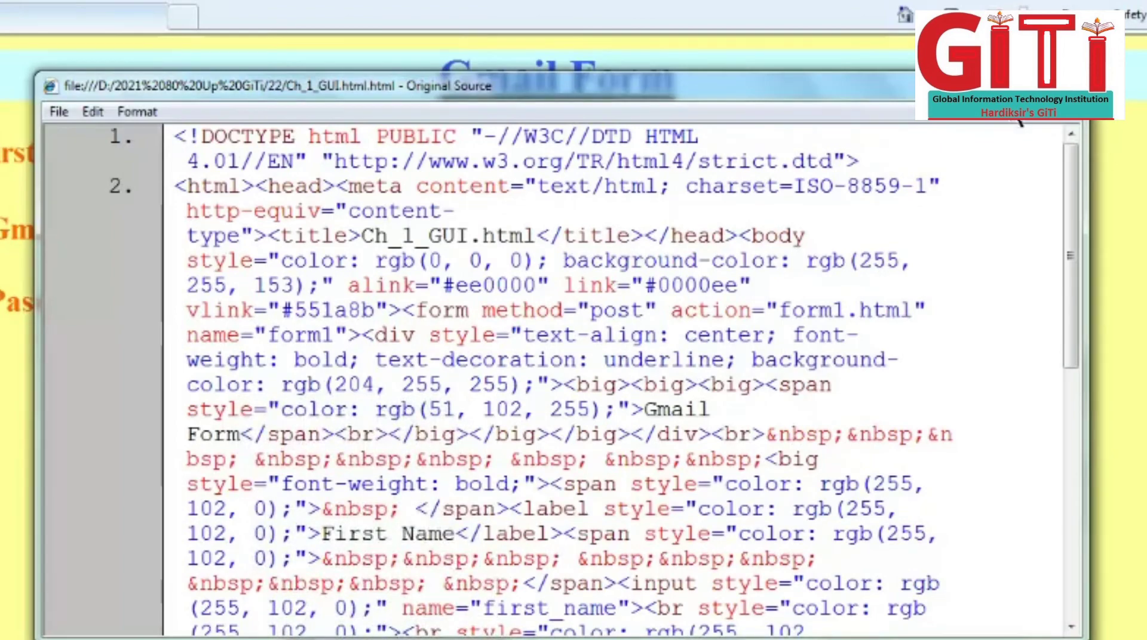
left_click(1017, 85)
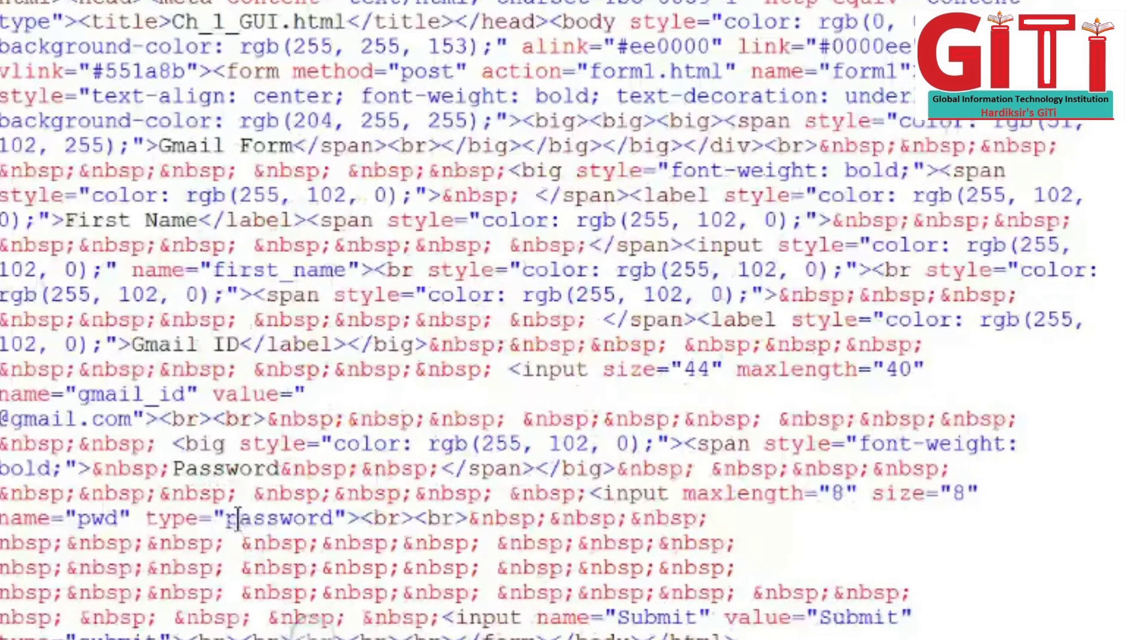
left_click_drag(226, 519, 346, 519)
left_click_drag(683, 494, 925, 496)
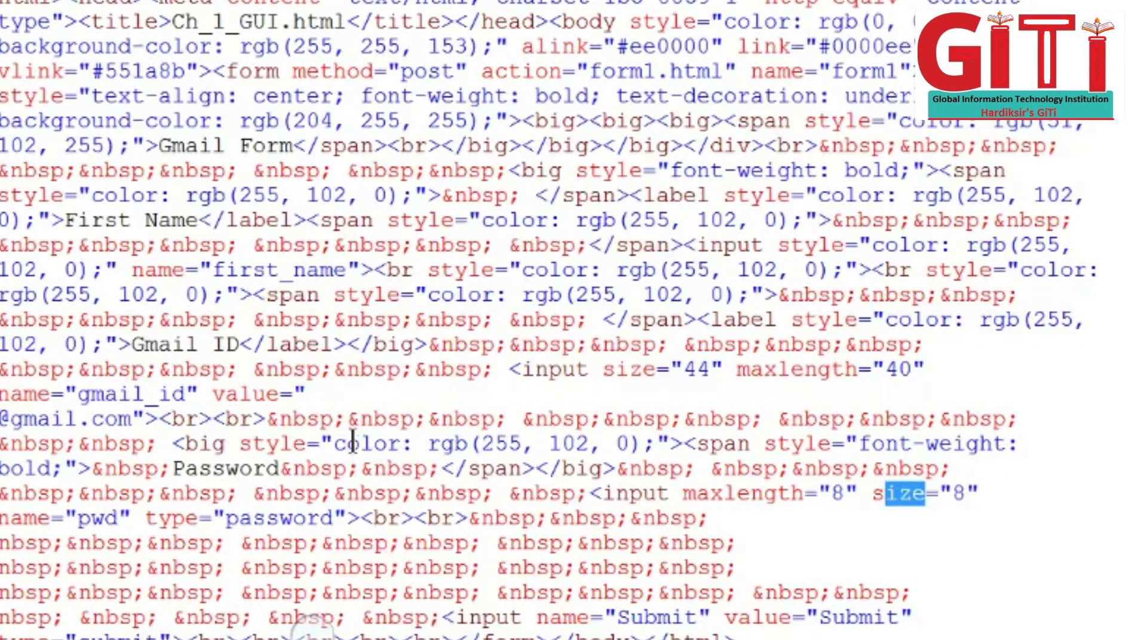
left_click(117, 72)
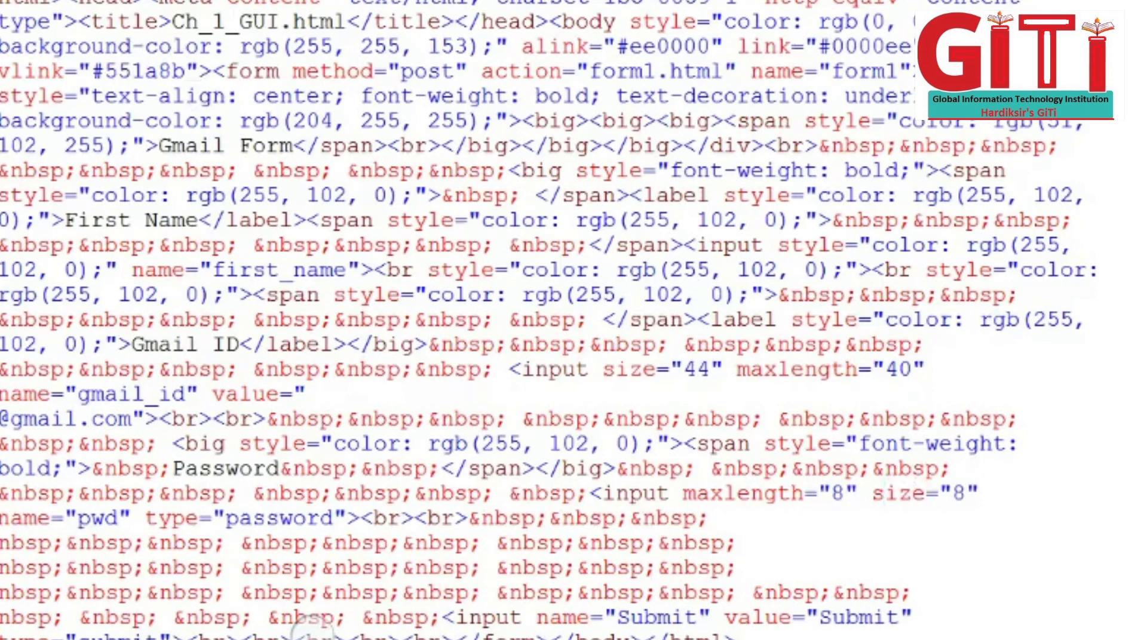
left_click_drag(6, 5, 414, 636)
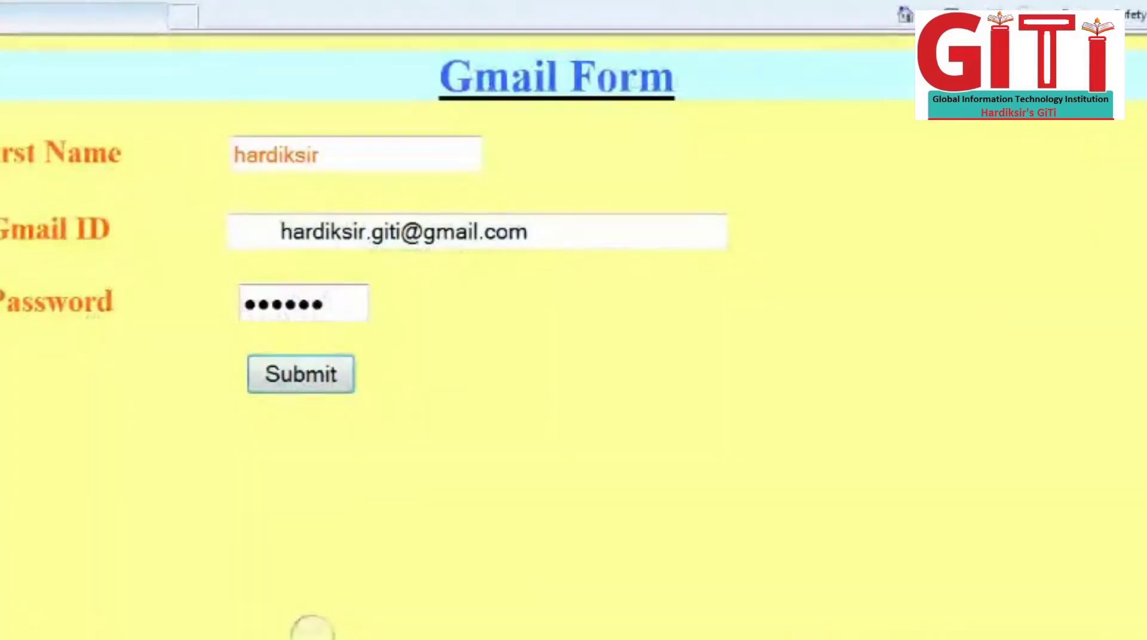
left_click(0, 0)
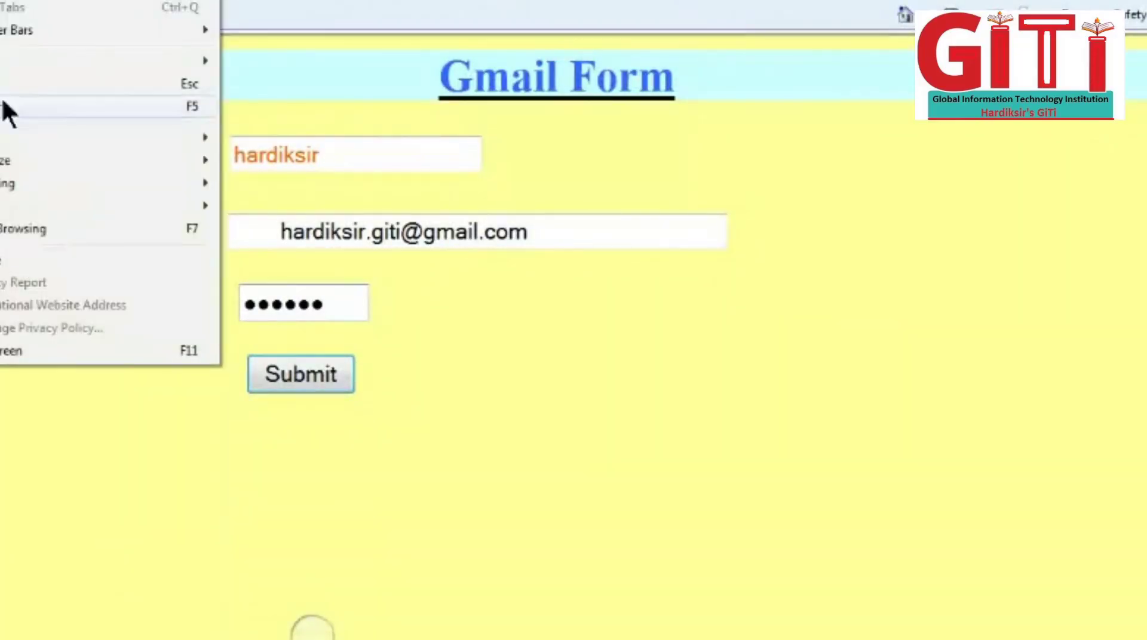
left_click(8, 263)
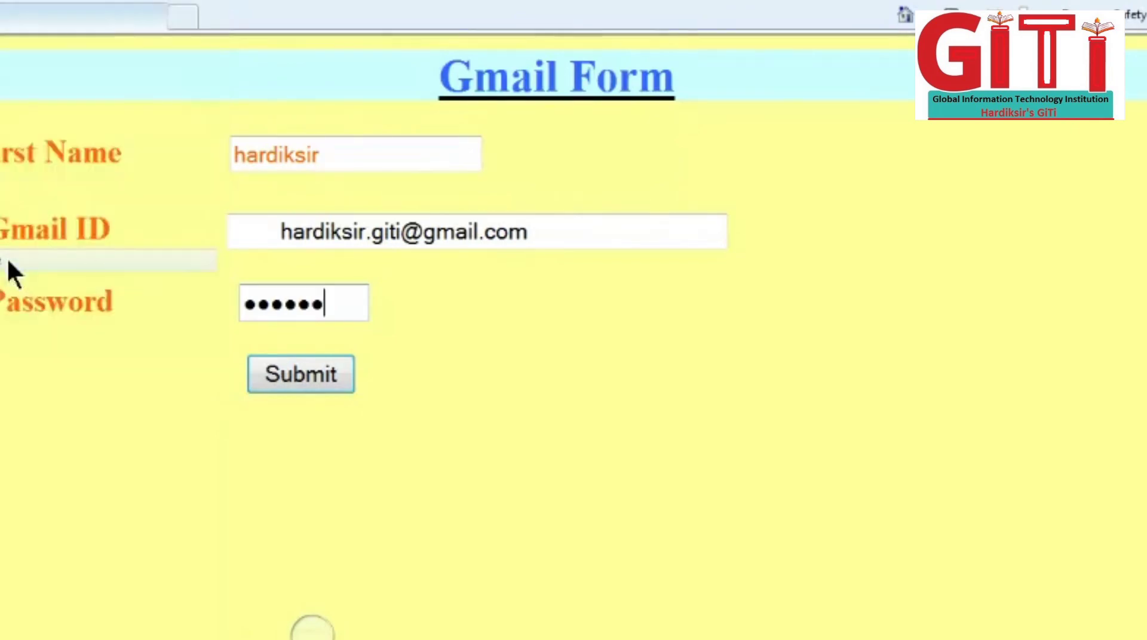
scroll(233, 257, "down", 4)
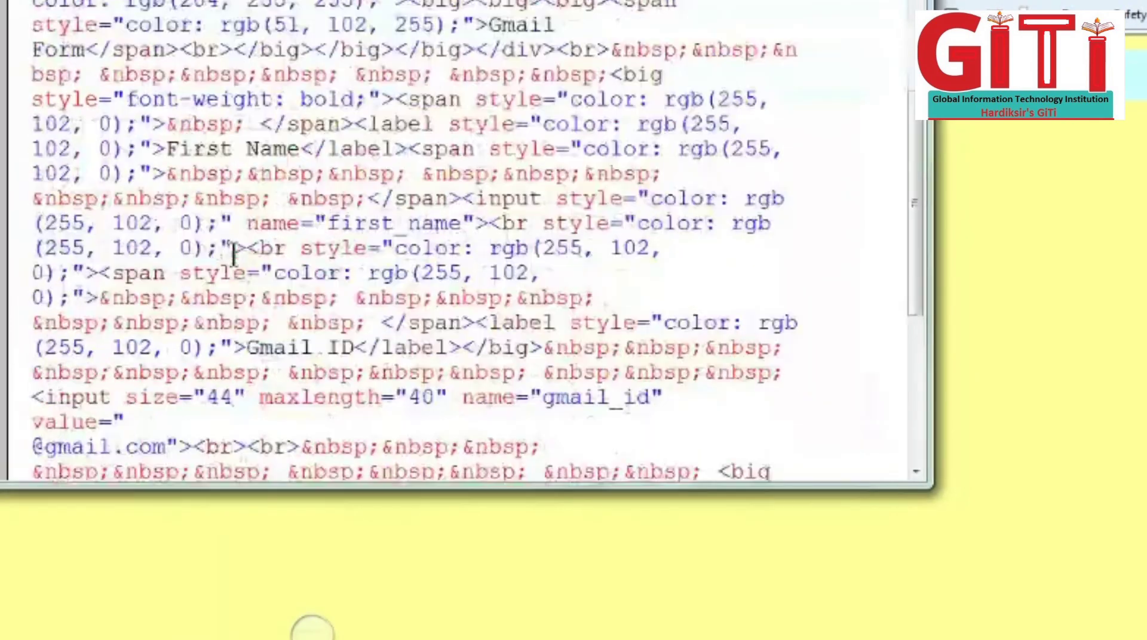
scroll(233, 256, "down", 4)
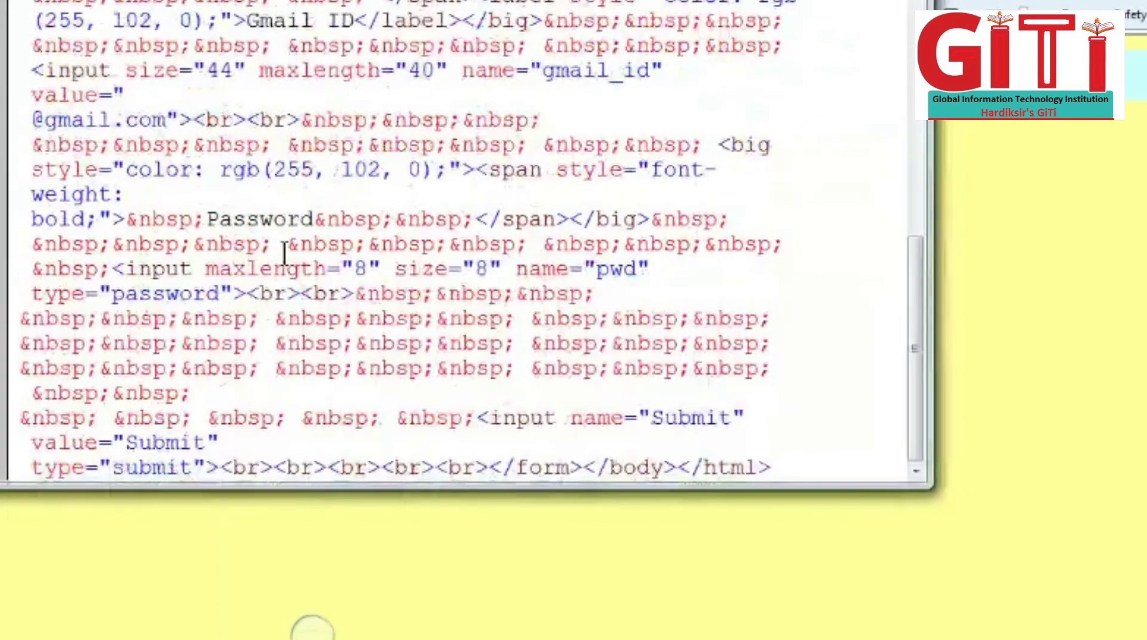
scroll(285, 257, "up", 9)
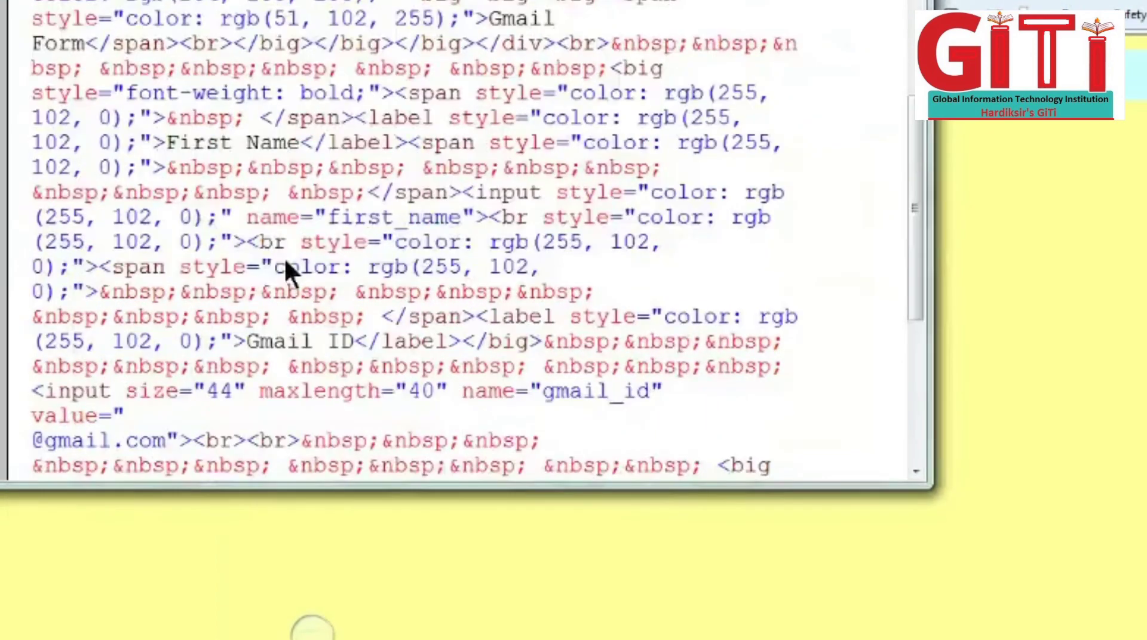
key("alt+F4")
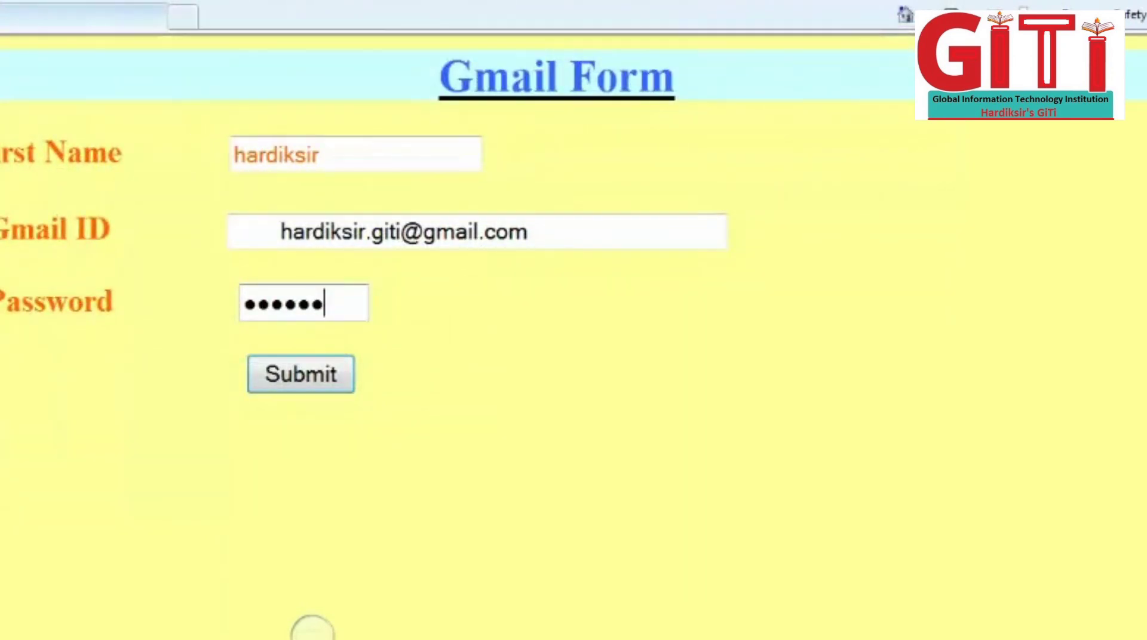
Step: Load google.com in a new tab, accepting the Security Alert
left_click(182, 16)
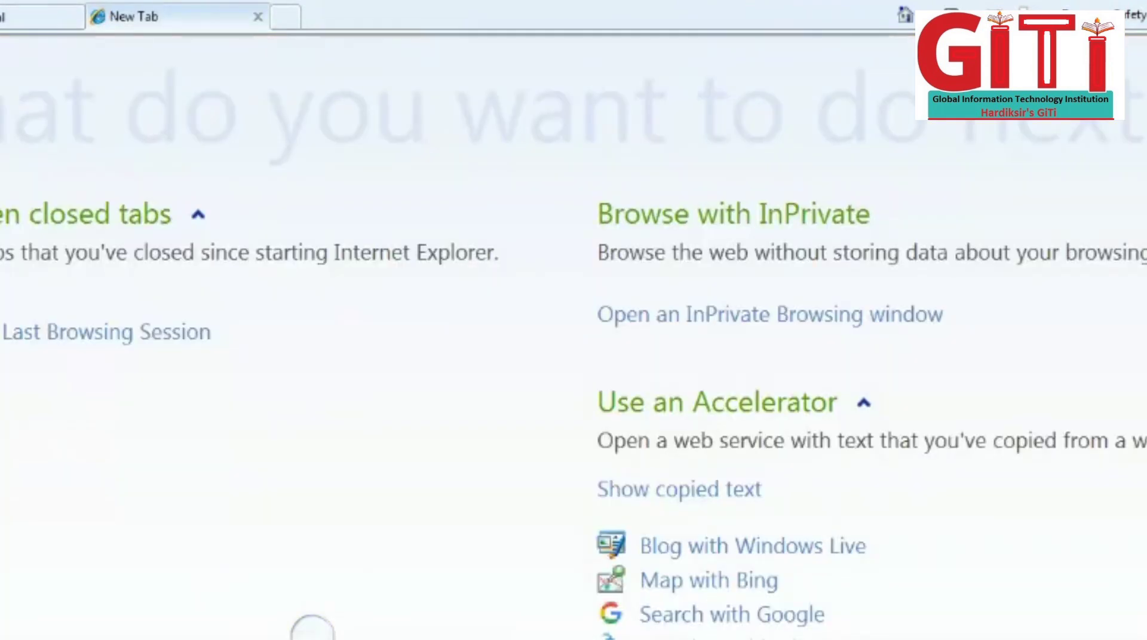
type("goog")
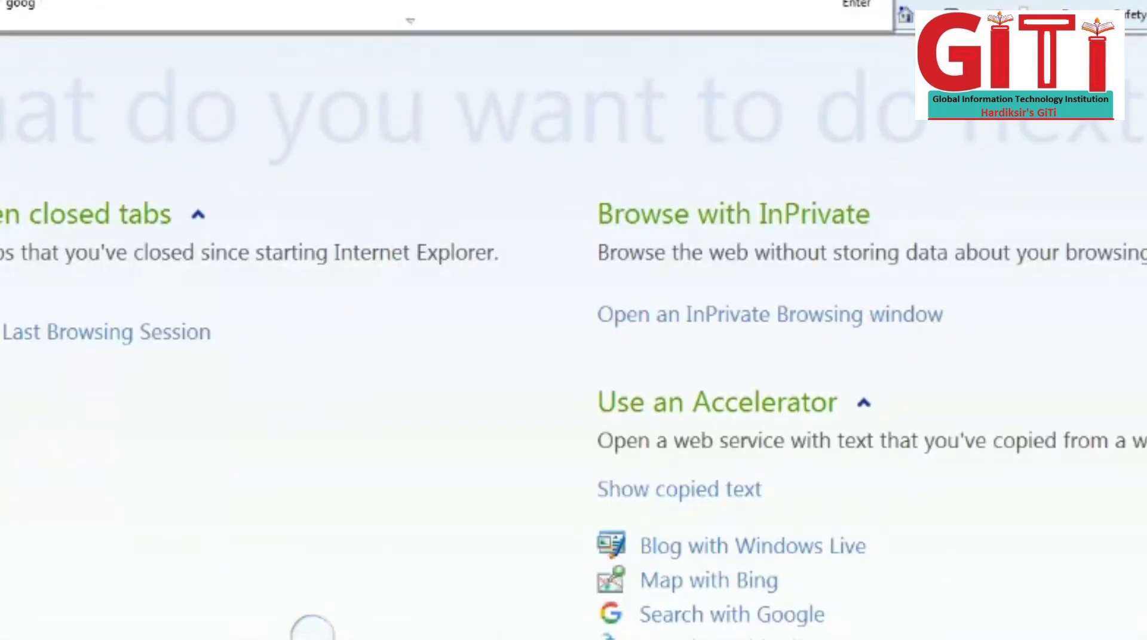
type("le.com")
key("Return")
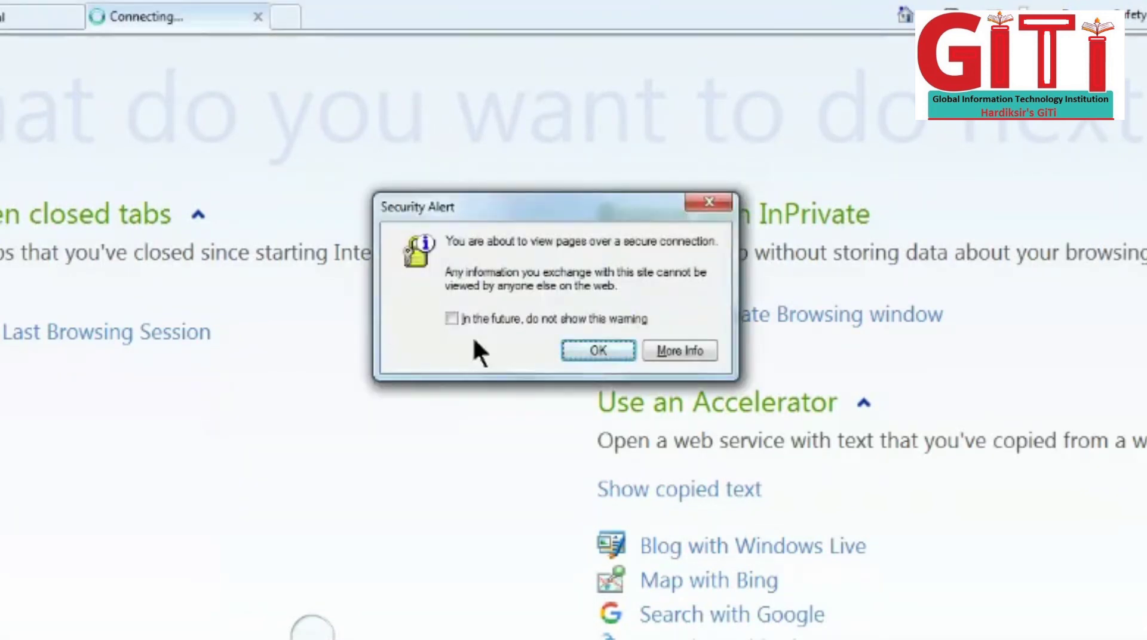
left_click(586, 345)
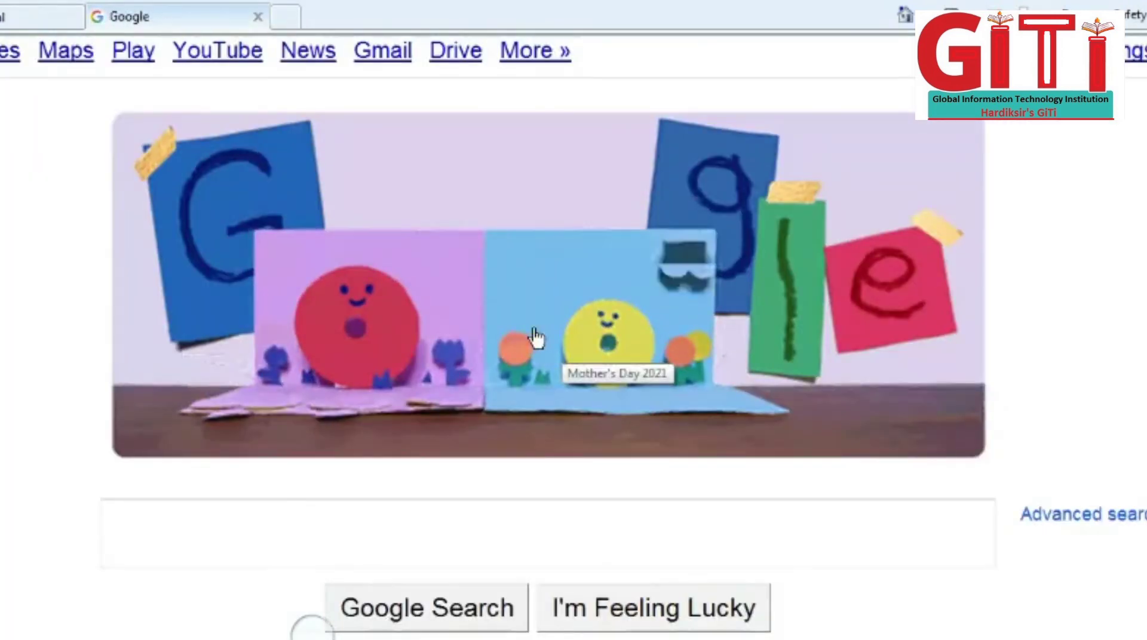
Step: Zoom the Google page out two steps with Ctrl+minus
key("ctrl")
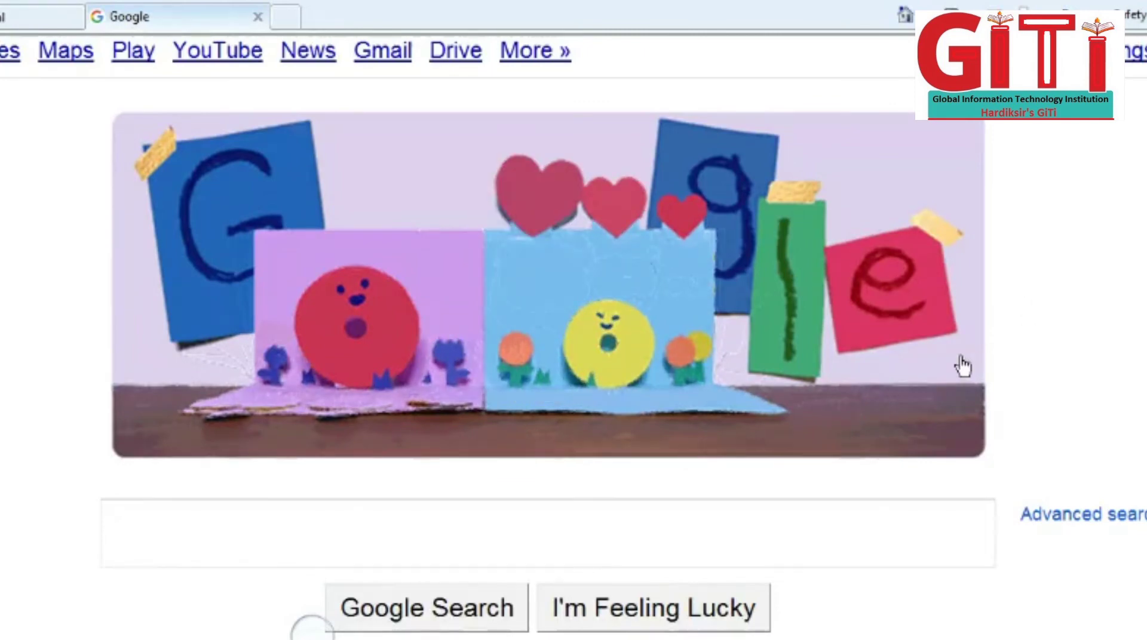
key("ctrl+minus")
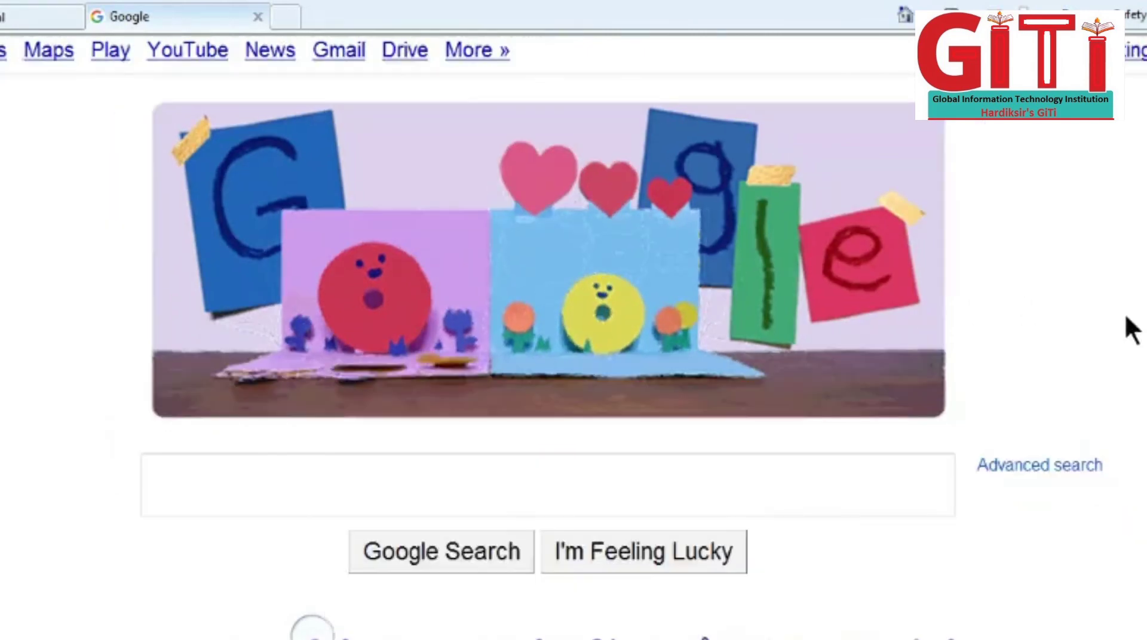
key("ctrl+minus")
key("ctrl+minus")
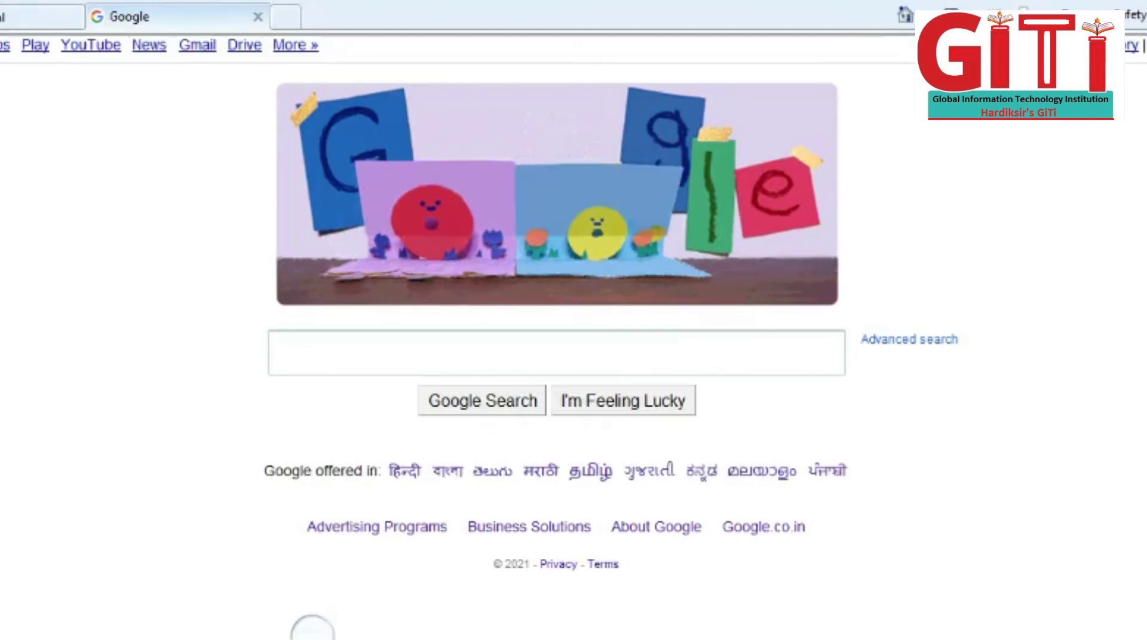
Step: View the Google page's source from the page menu, which opens it twice
left_click(1, 2)
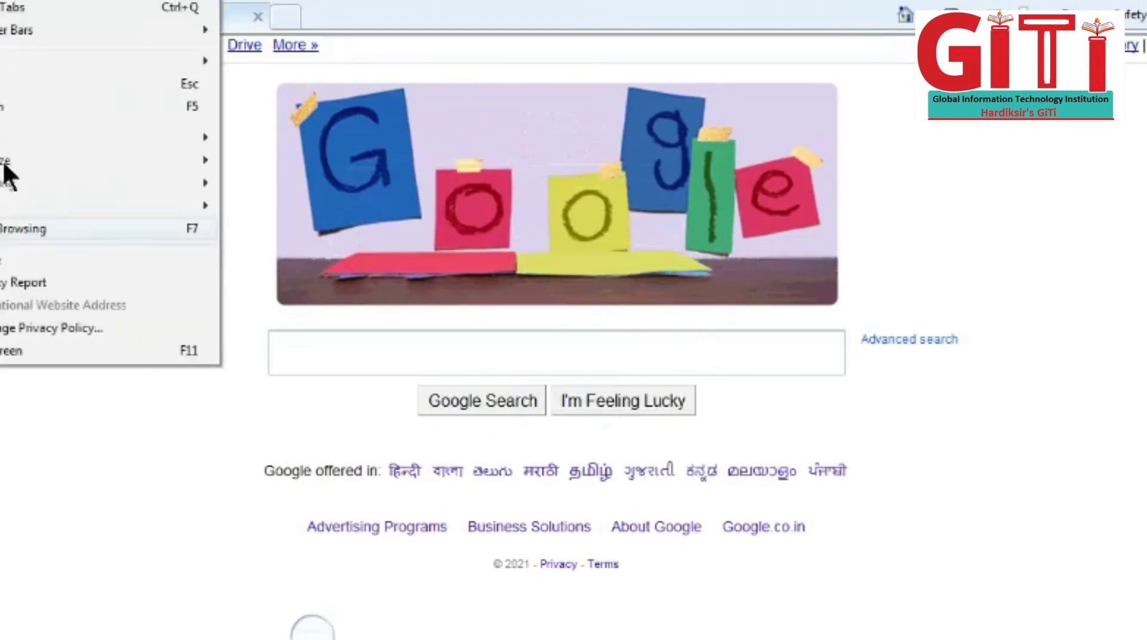
left_click(8, 263)
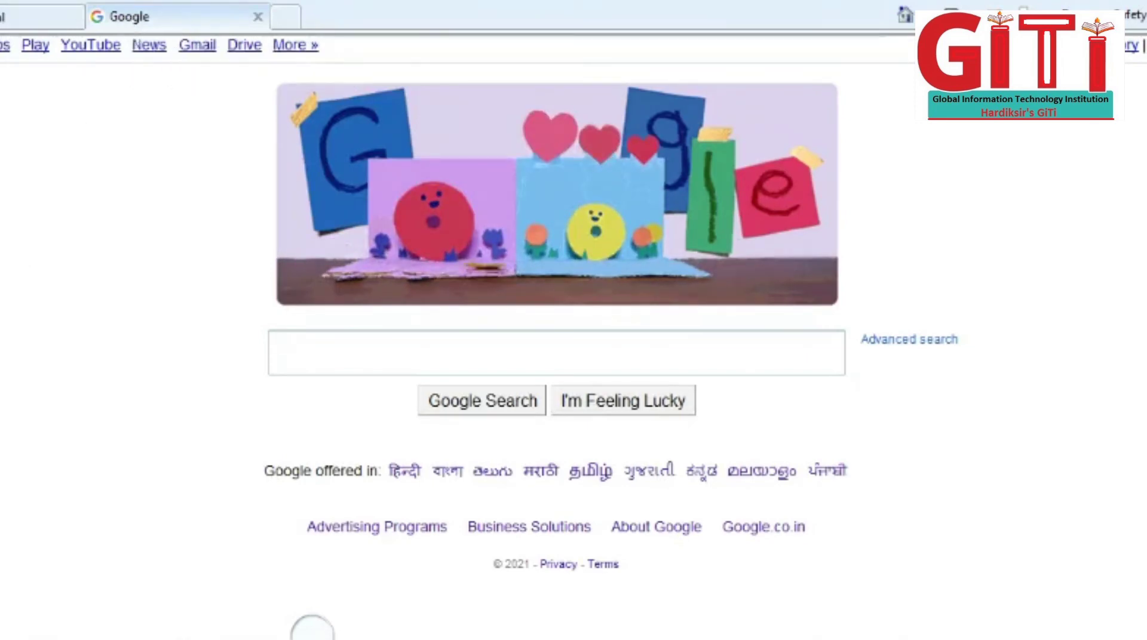
left_click(1, 2)
left_click(90, 261)
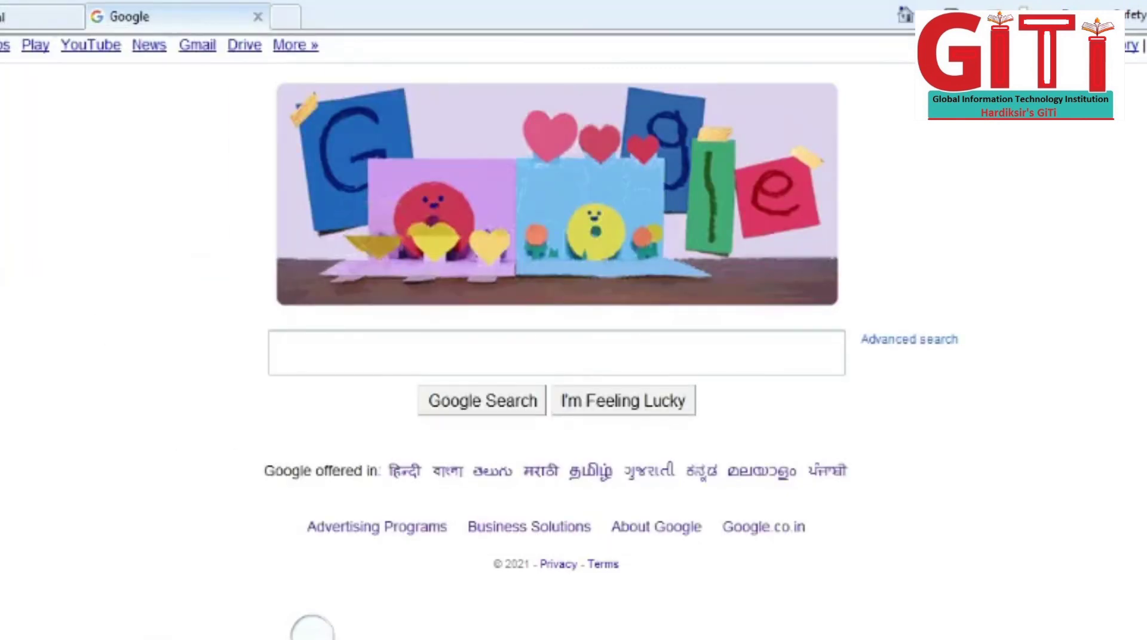
Step: Close the duplicate Original Source window from the taskbar and bring the remaining one forward
mouse_move(667, 639)
mouse_move(632, 519)
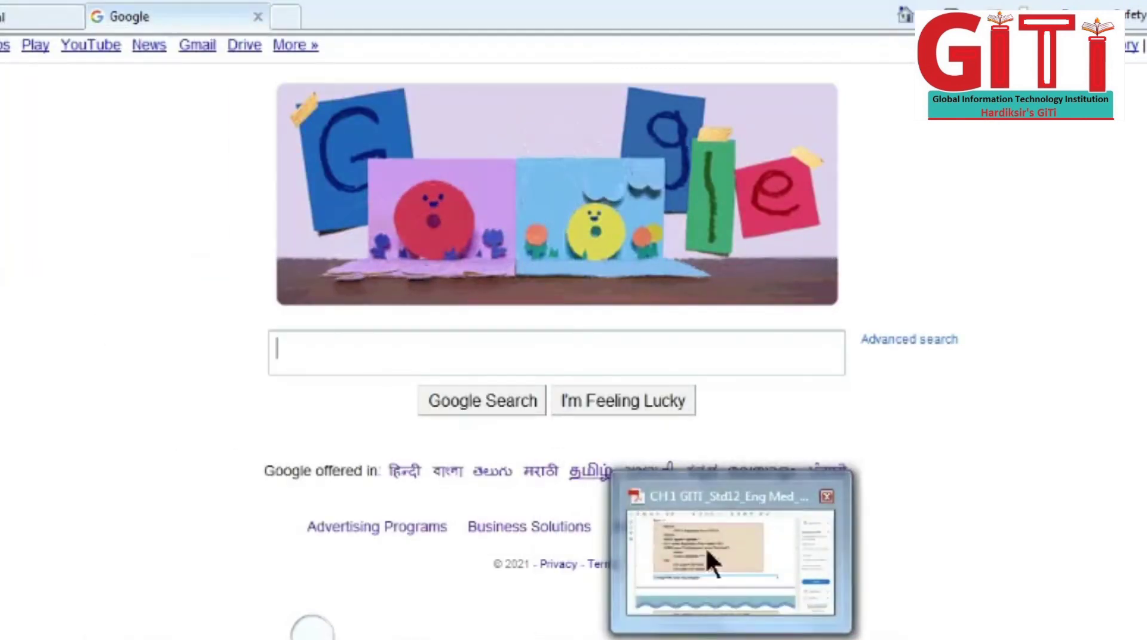
mouse_move(765, 639)
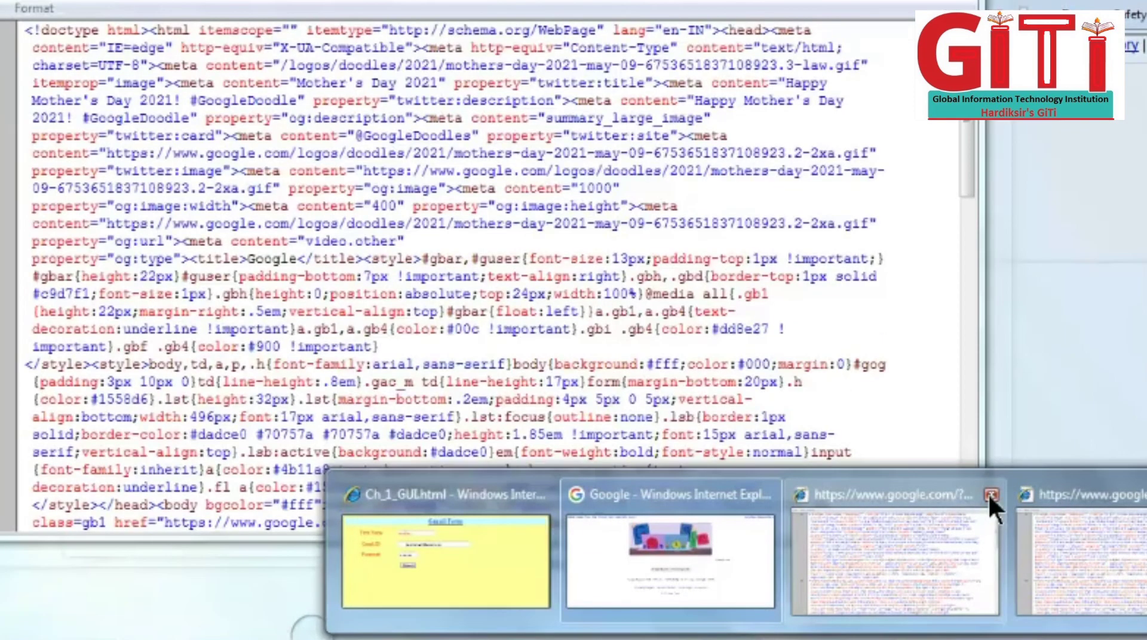
left_click(991, 494)
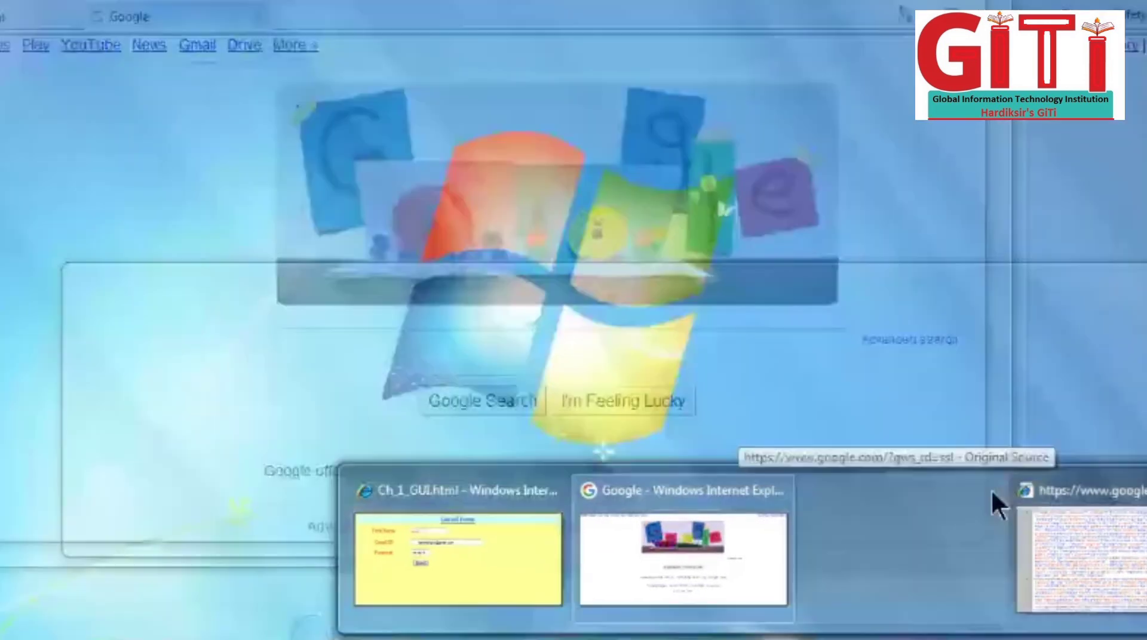
left_click(1101, 567)
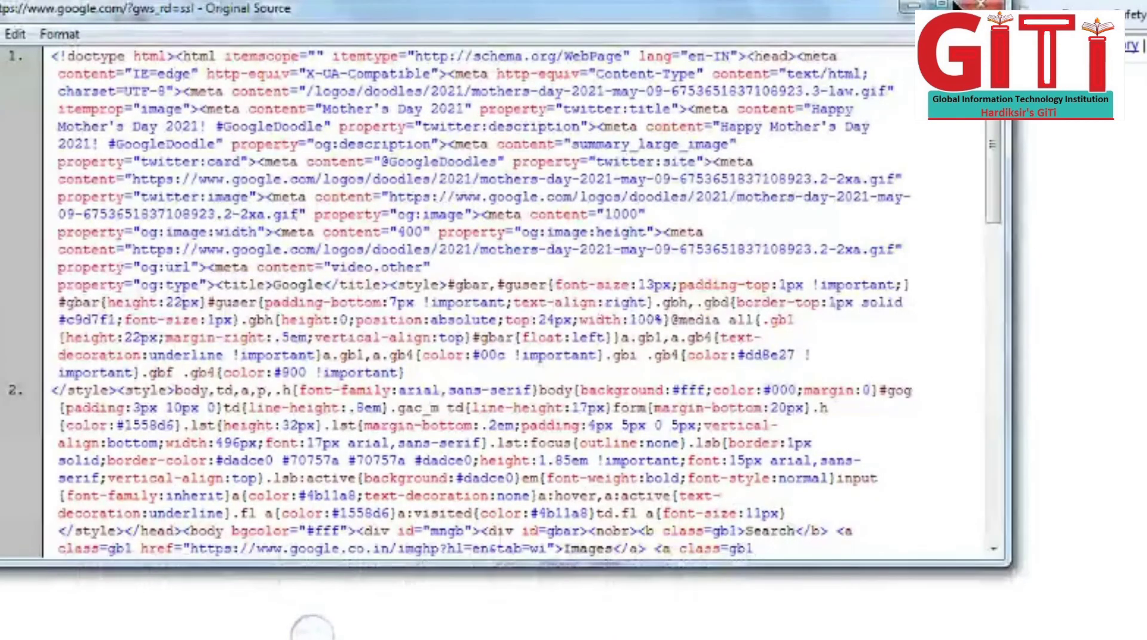
Step: Maximize the Original Source window and enlarge its text two steps with Ctrl+Plus
left_click(942, 4)
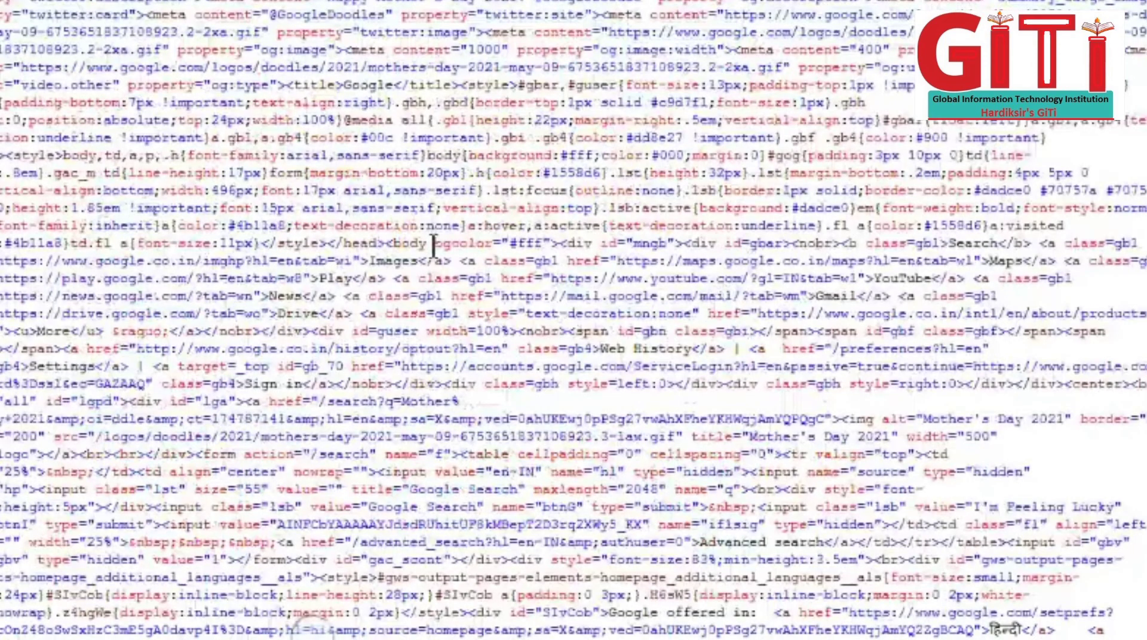
scroll(434, 246, "down", 4)
scroll(434, 246, "down", 1)
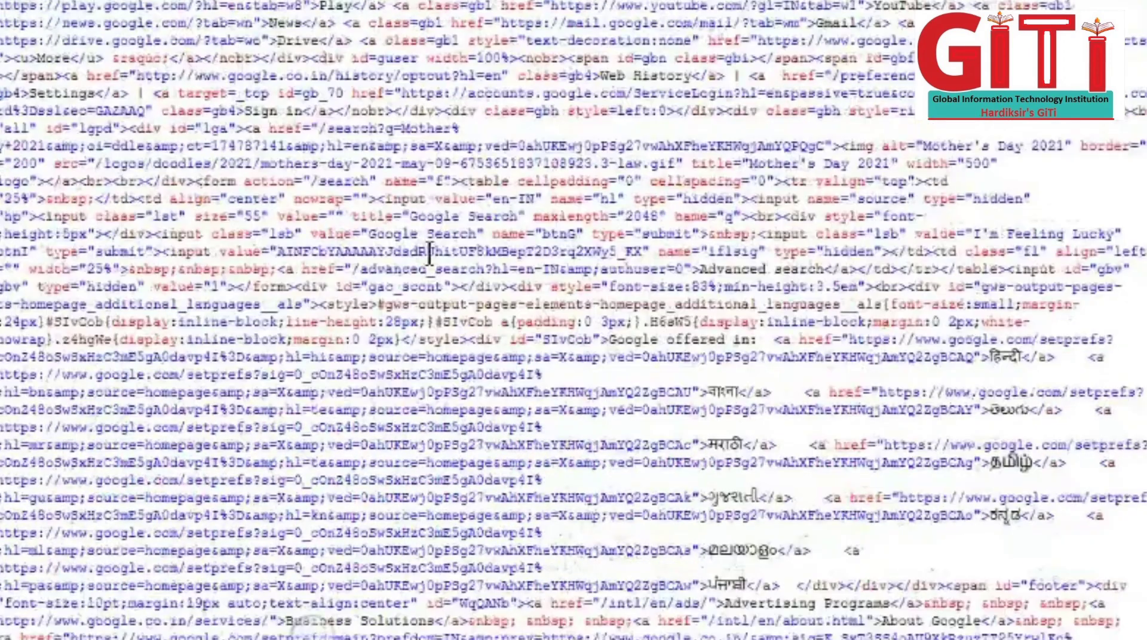
scroll(429, 257, "up", 5)
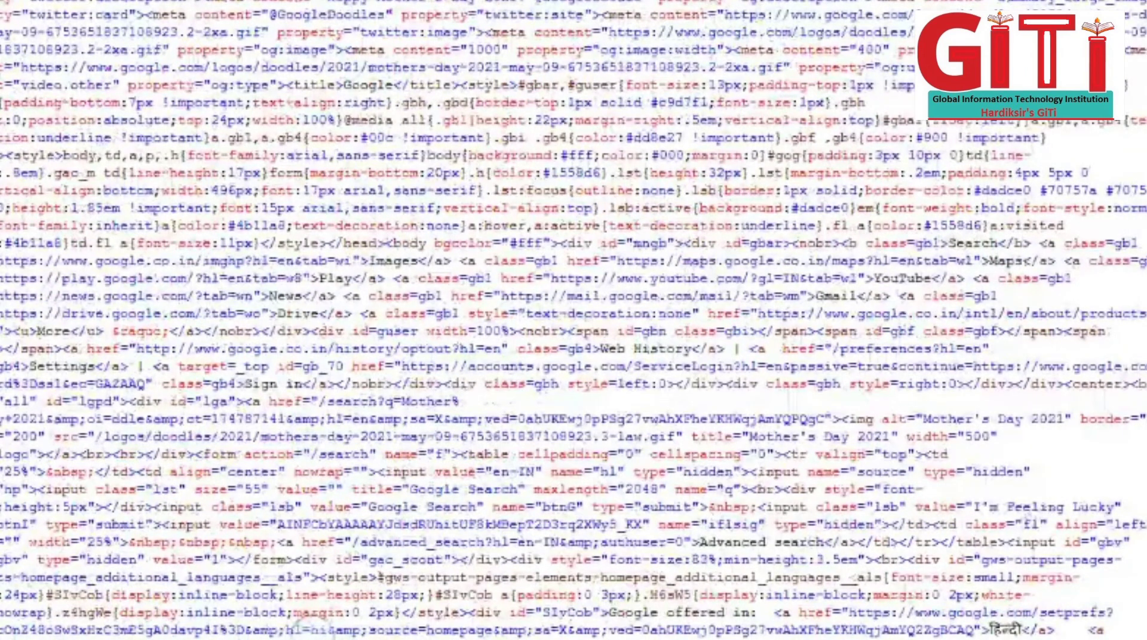
left_click(258, 278, "shift")
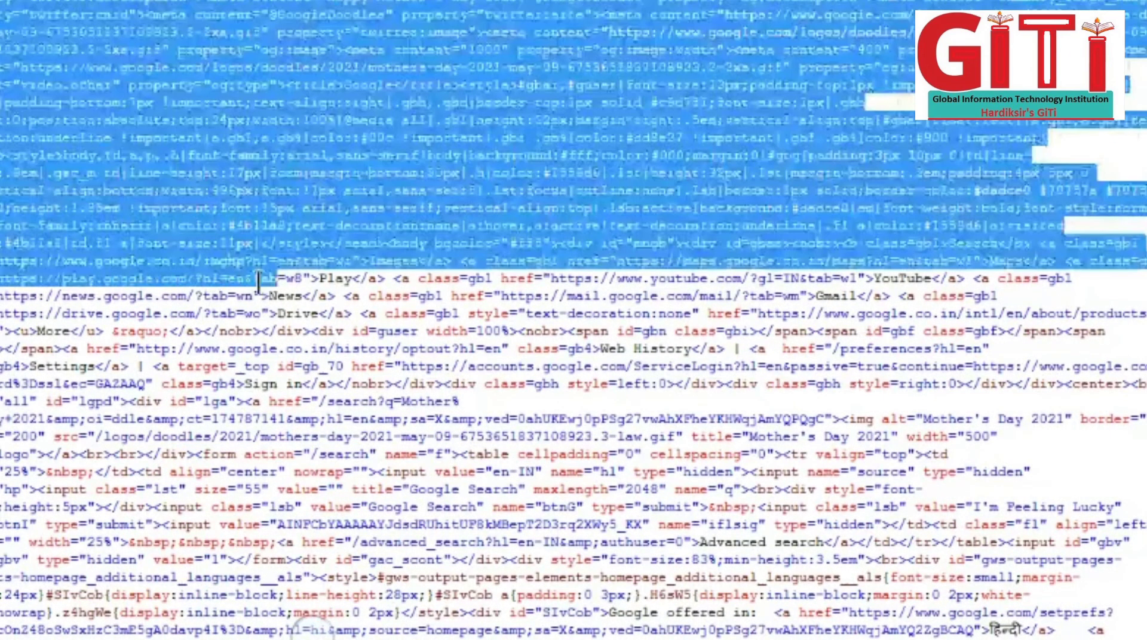
left_click(354, 506, "shift")
key("ctrl+plus")
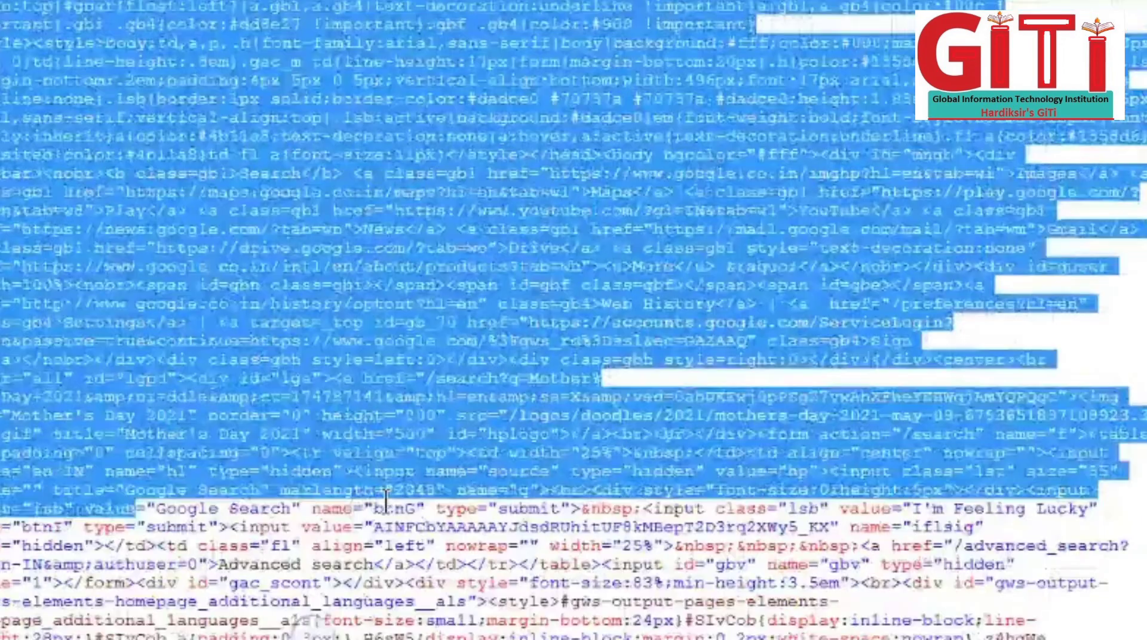
key("ctrl+plus")
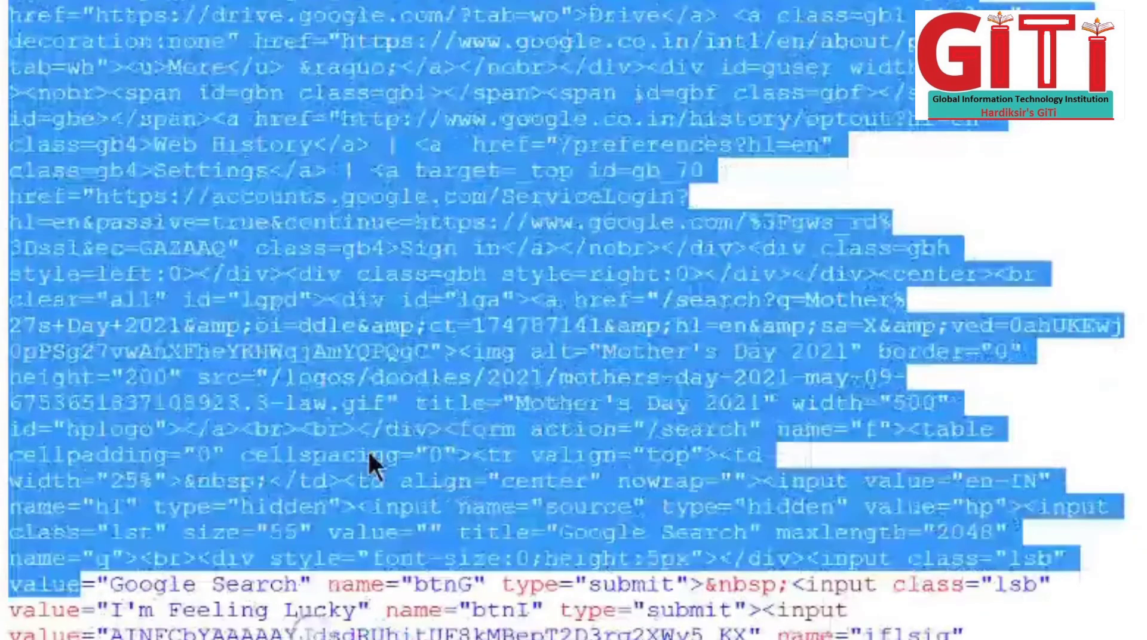
left_click(347, 374)
scroll(346, 372, "up", 5)
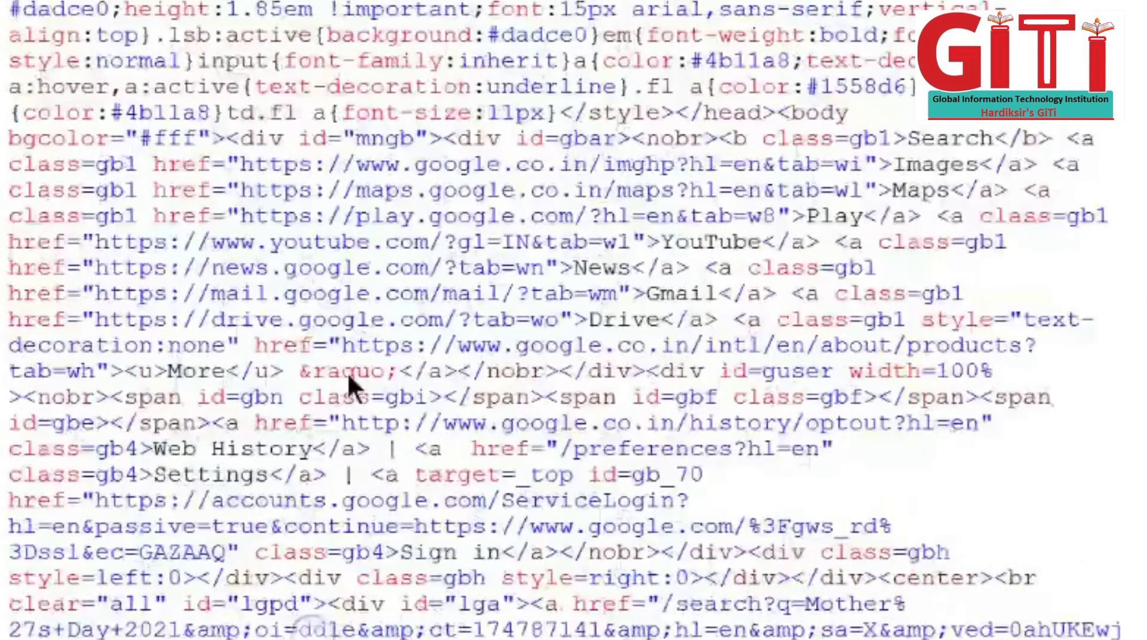
Step: Scroll down through the Google homepage source to read it
scroll(346, 371, "up", 10)
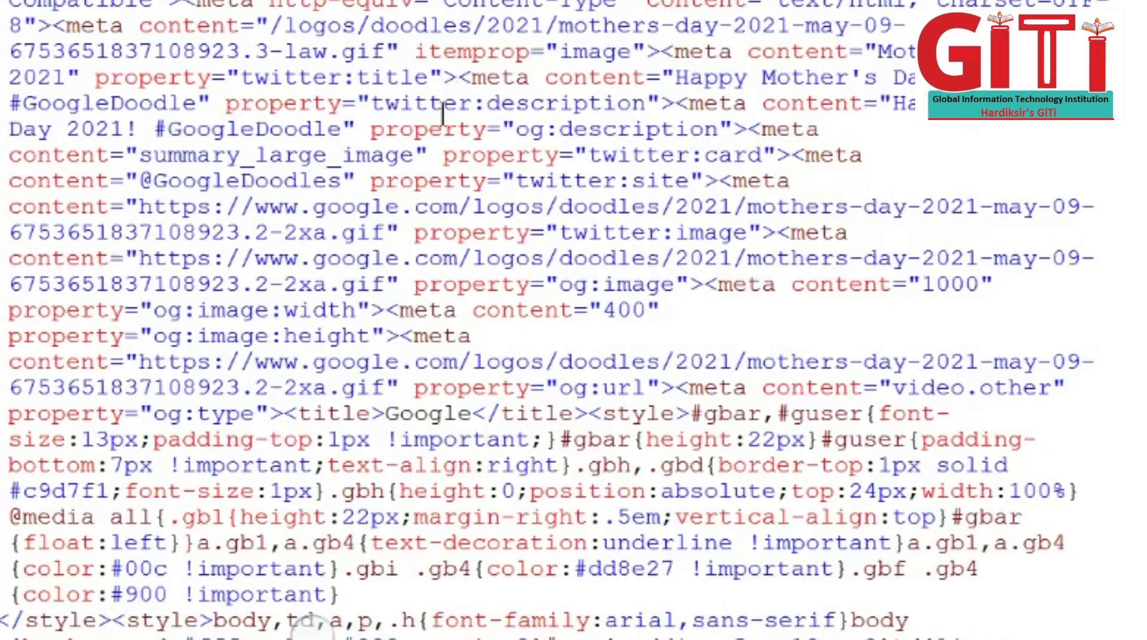
scroll(80, 346, "down", 3)
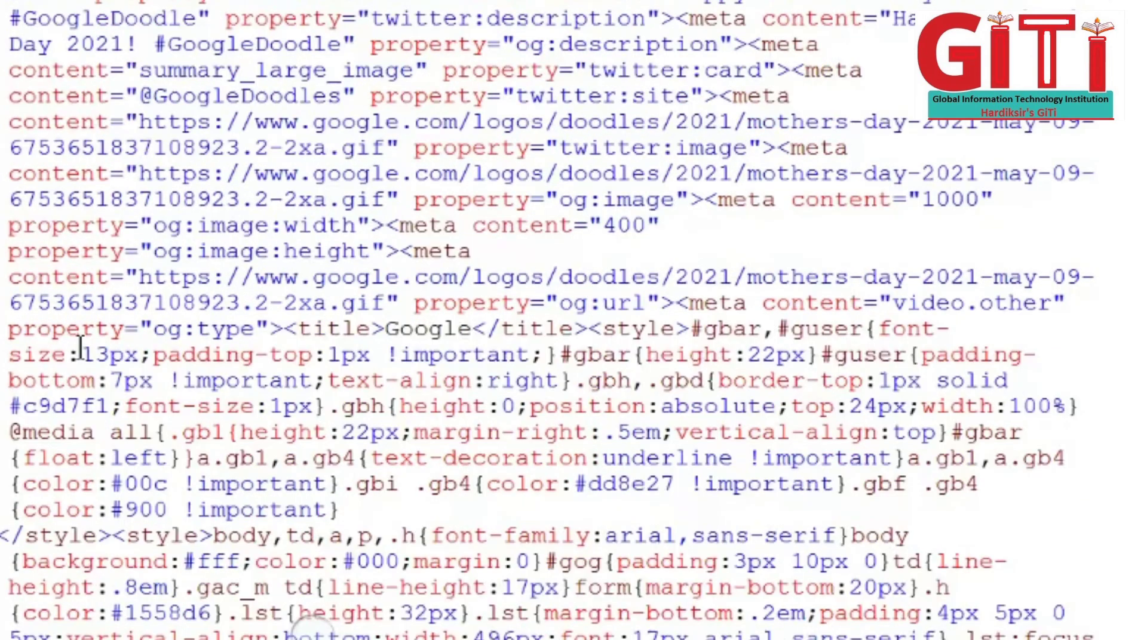
scroll(80, 347, "down", 9)
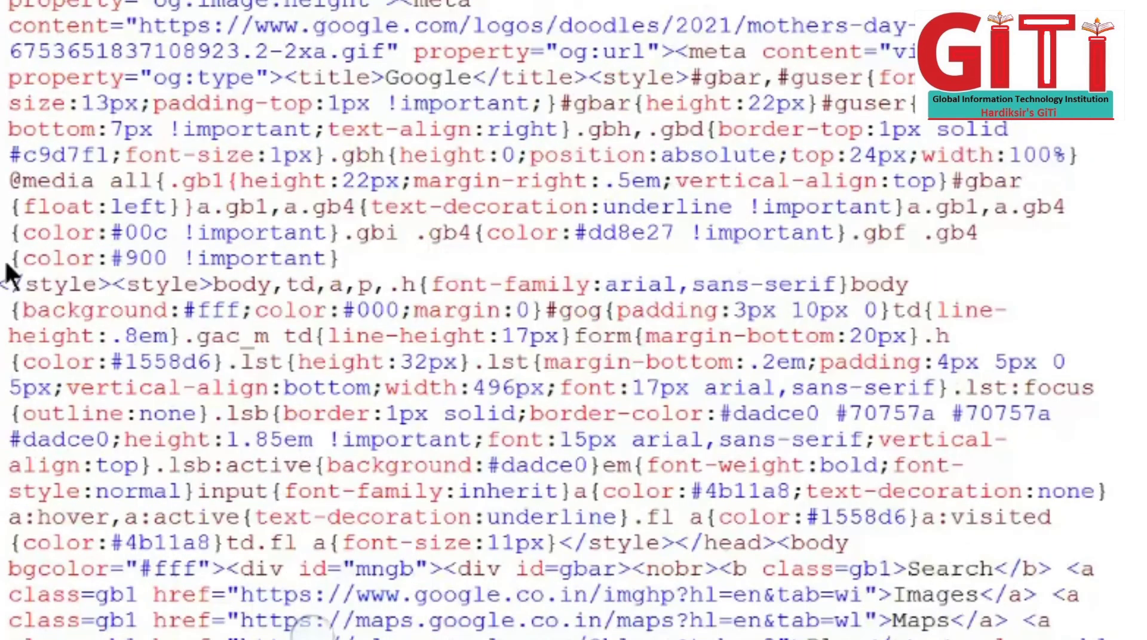
scroll(8, 272, "down", 8)
scroll(3, 269, "down", 9)
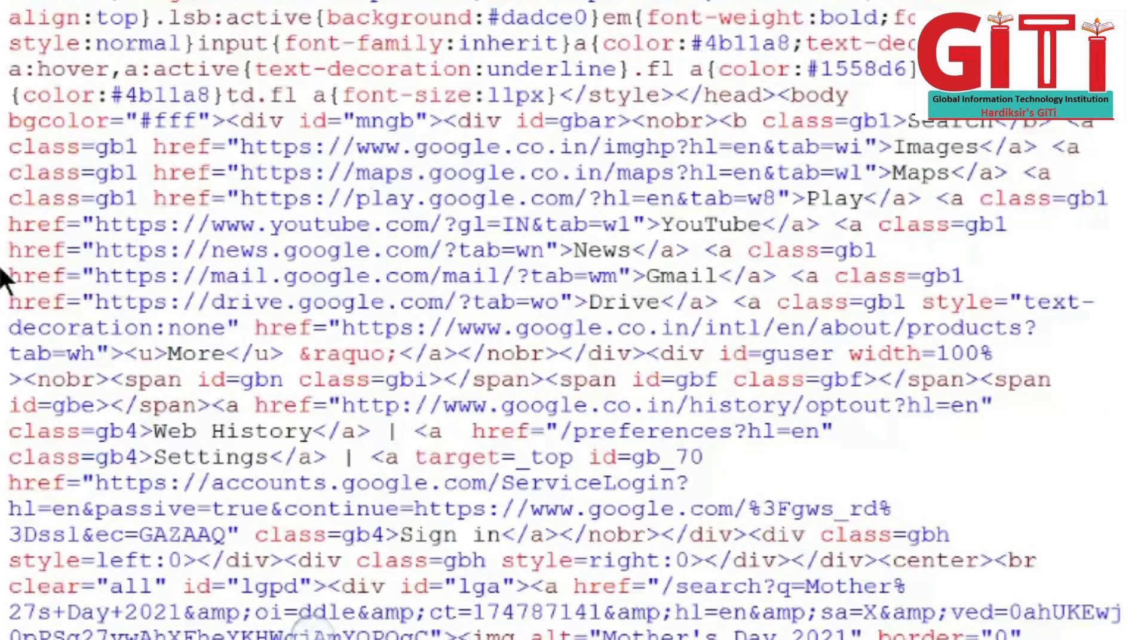
scroll(22, 224, "down", 9)
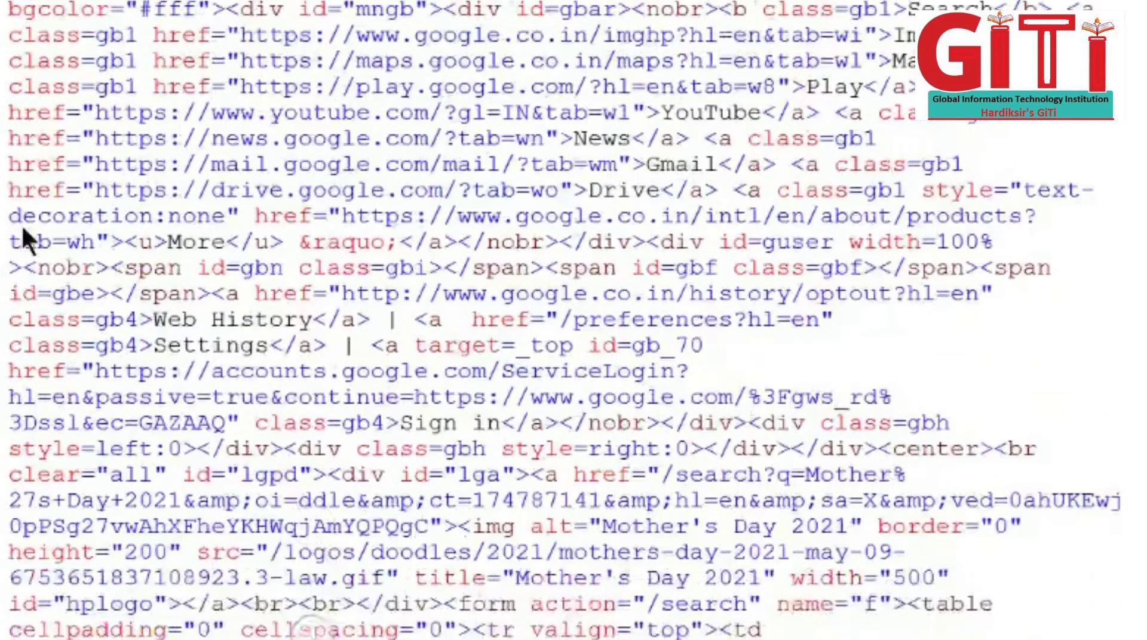
scroll(21, 229, "down", 18)
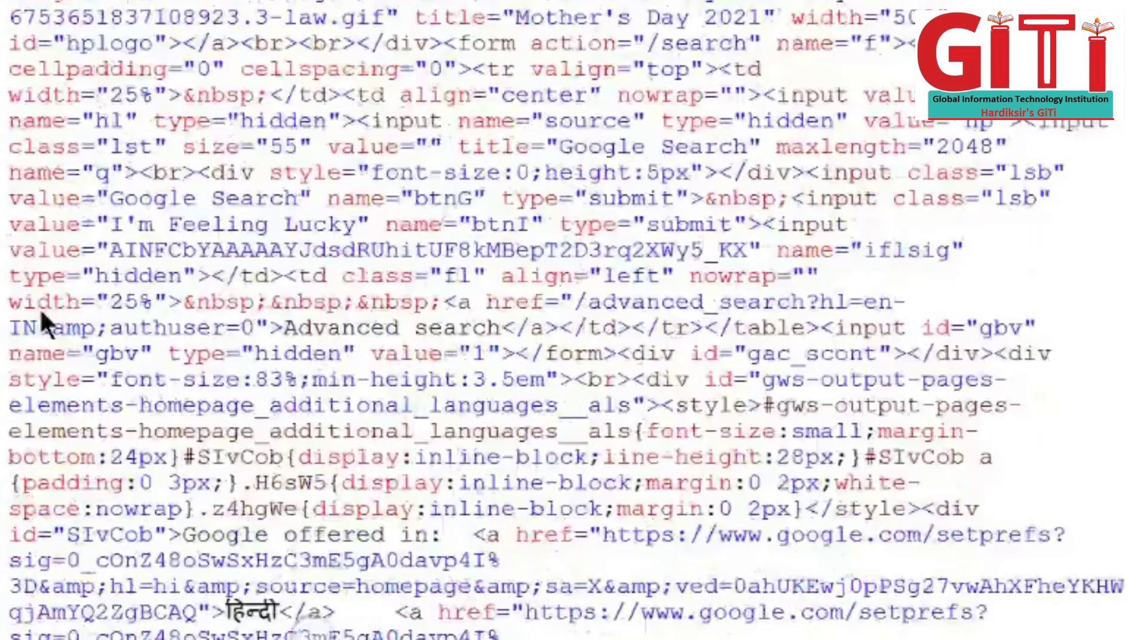
scroll(39, 307, "down", 13)
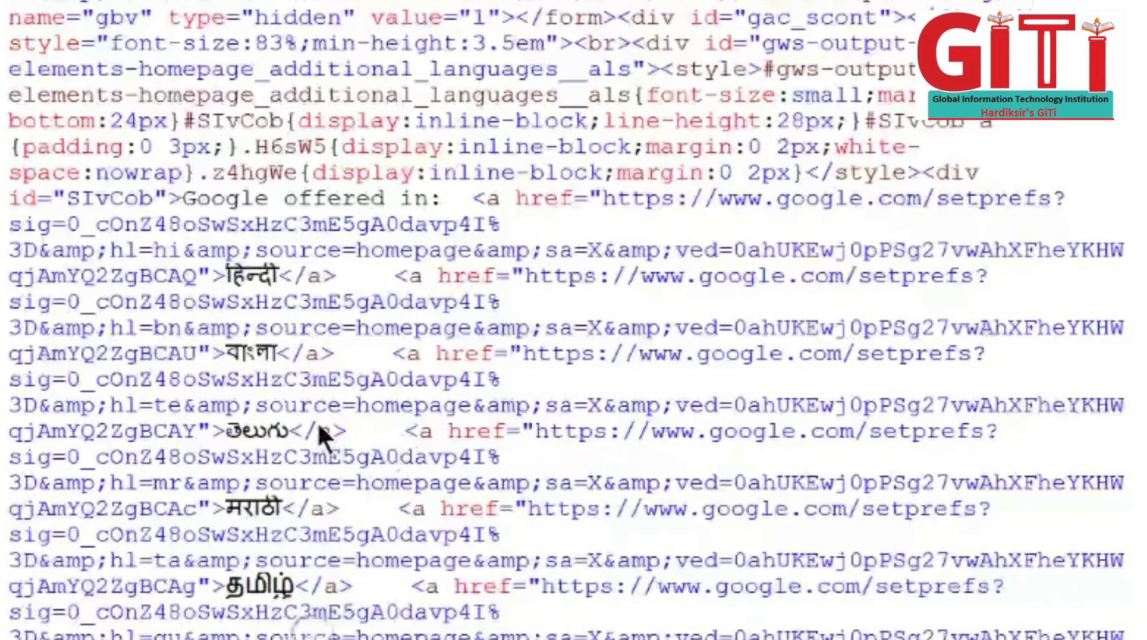
scroll(317, 422, "down", 19)
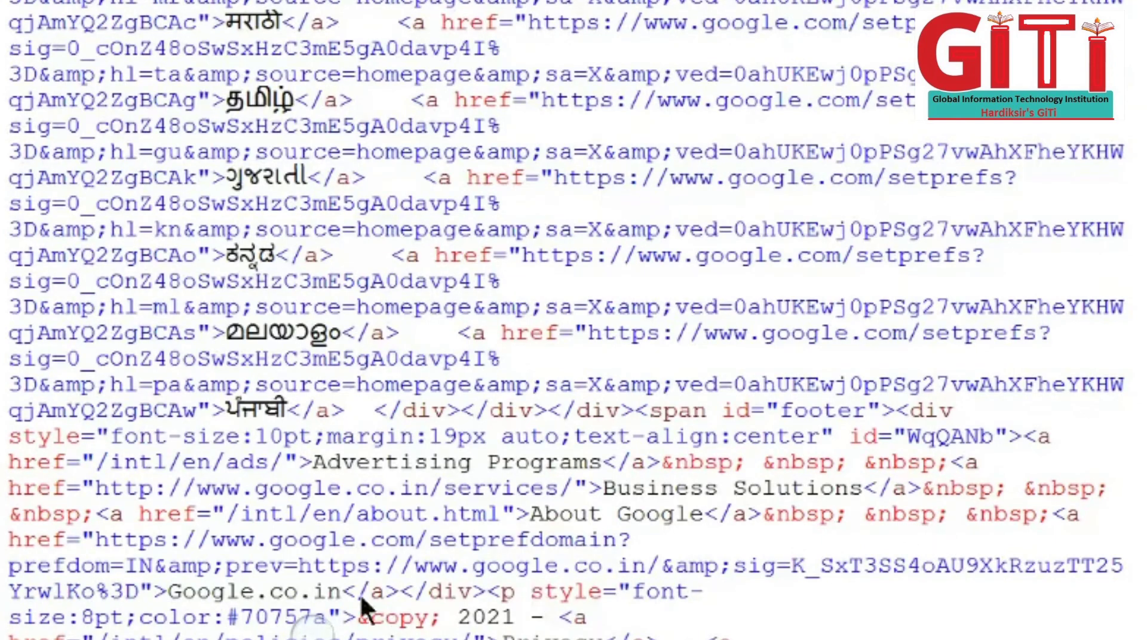
Step: Open the Magnifier briefly, glance at the Gmail Form tab, then return to the Google tab
left_click(305, 621)
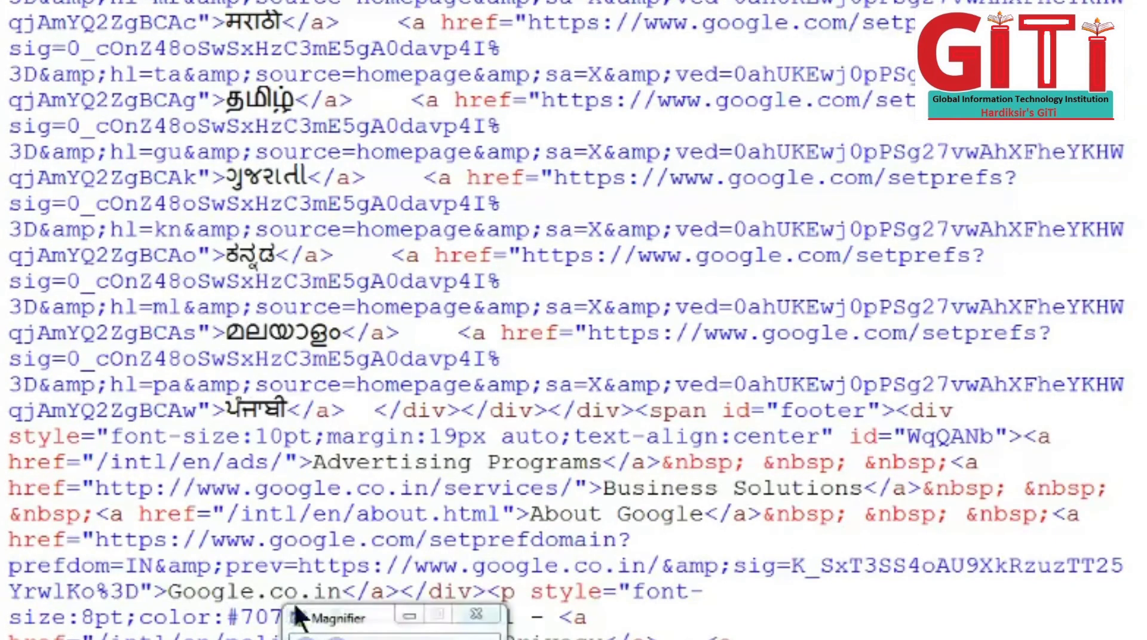
scroll(211, 382, "up", 10)
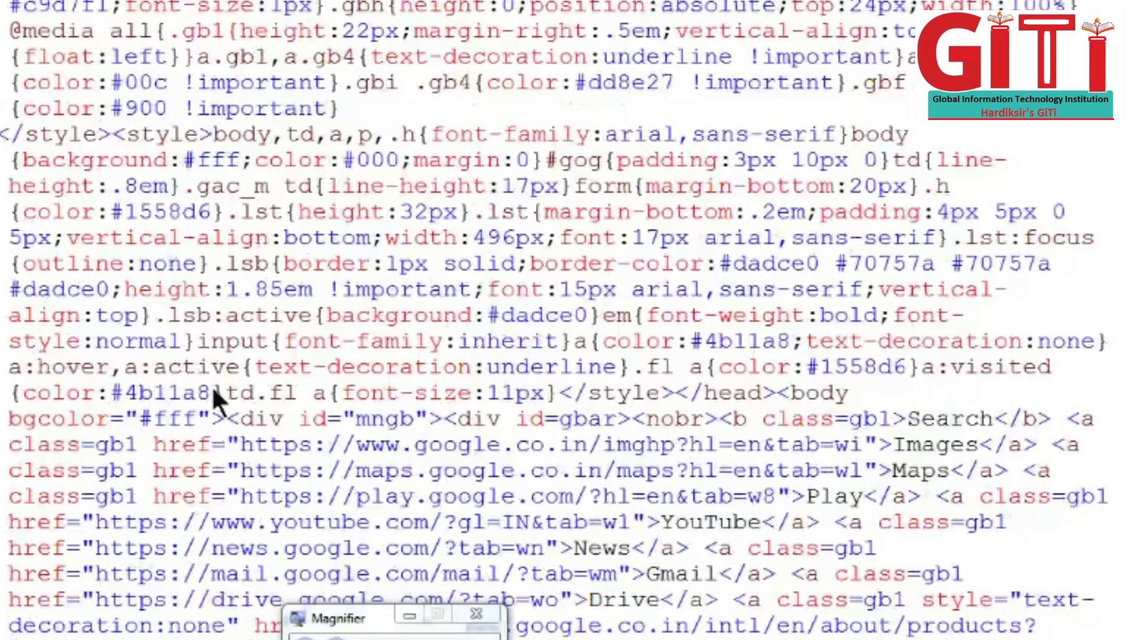
scroll(212, 385, "up", 6)
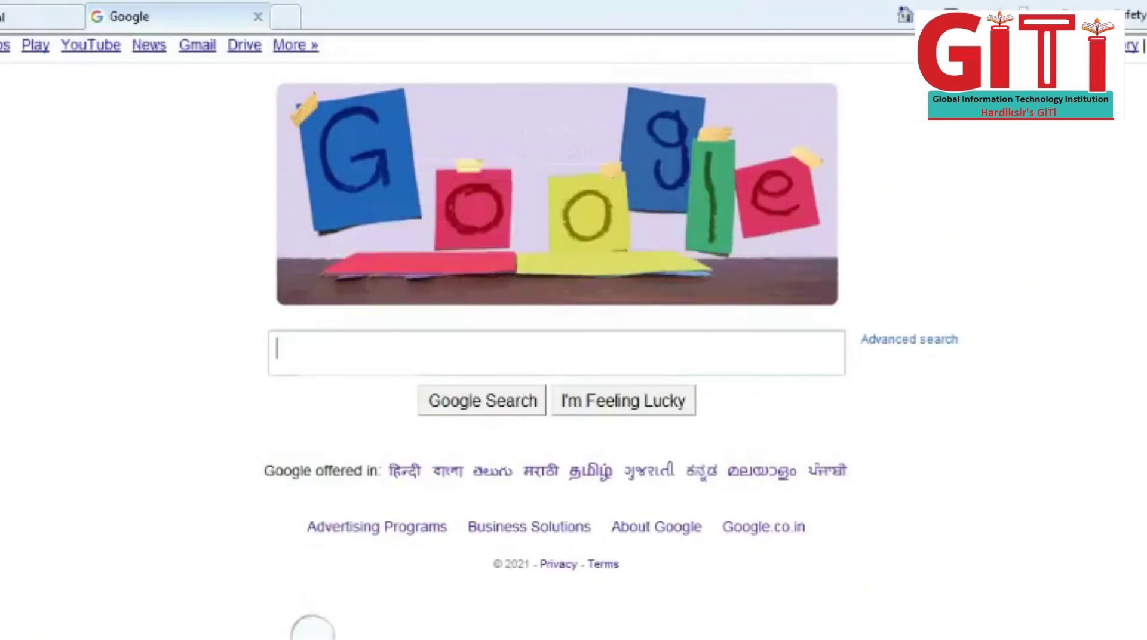
left_click(23, 17)
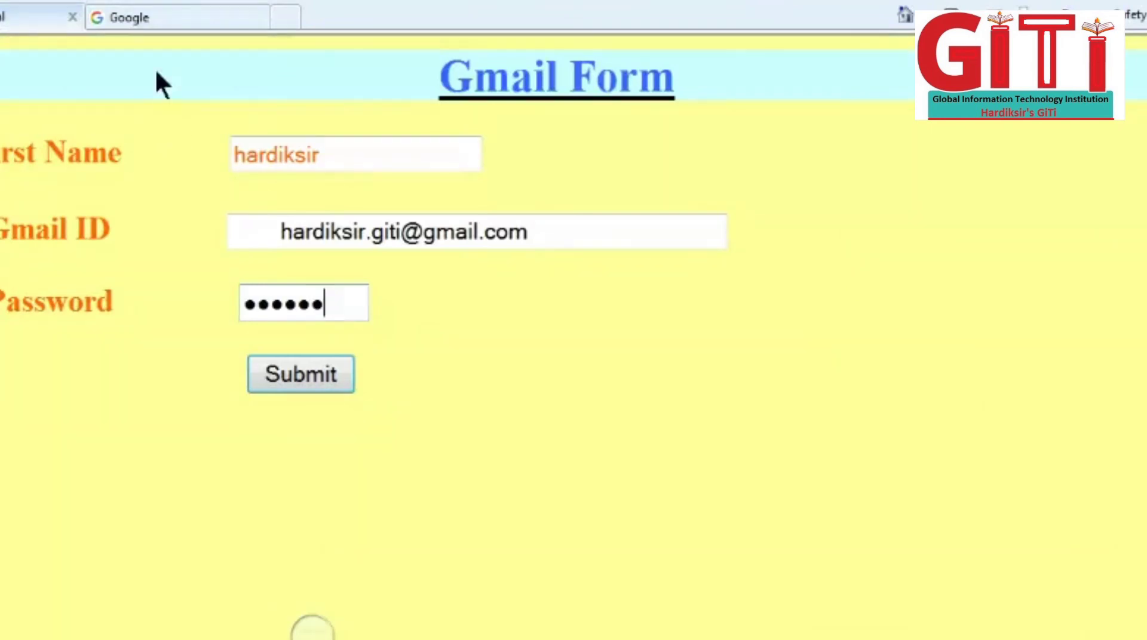
left_click(168, 24)
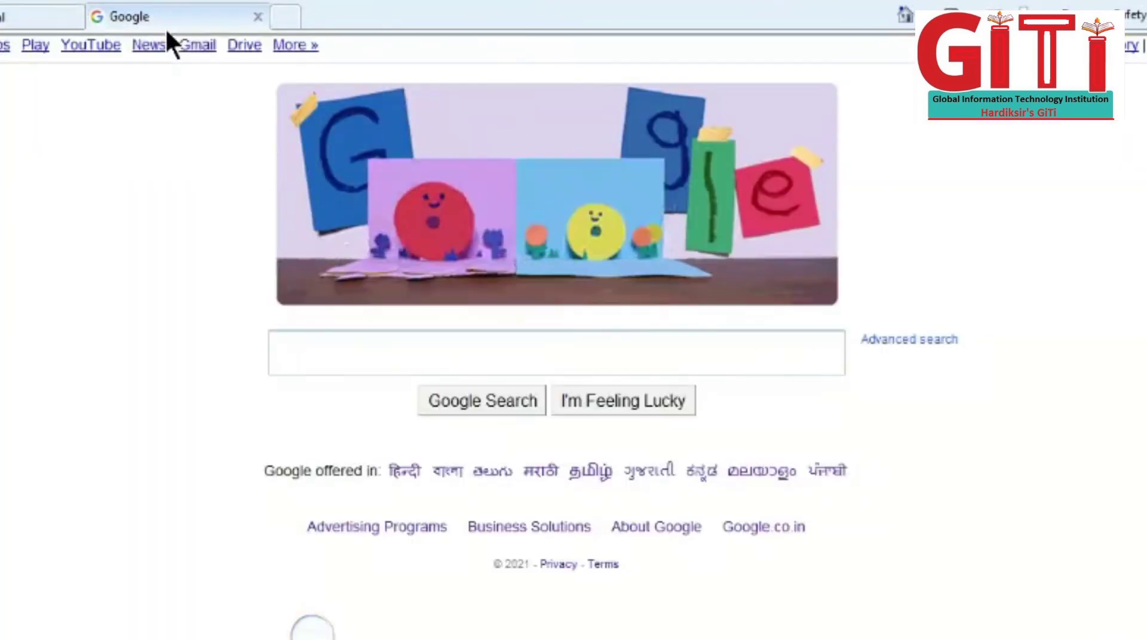